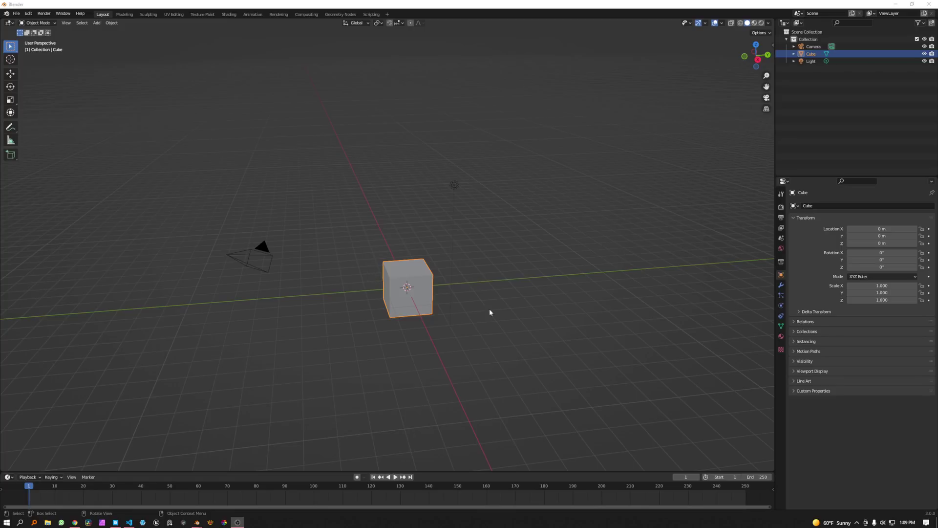
Step: Delete the default camera, cube and light, and remove the default Collection from the scene
middle_click_drag(391, 262, 391, 257)
scroll(391, 259, "up", 2)
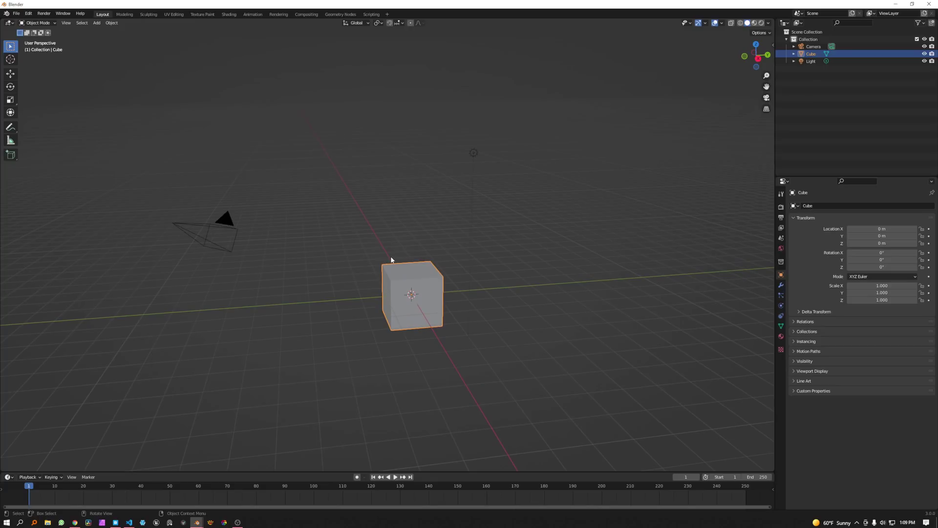
middle_click_drag(395, 256, 394, 260)
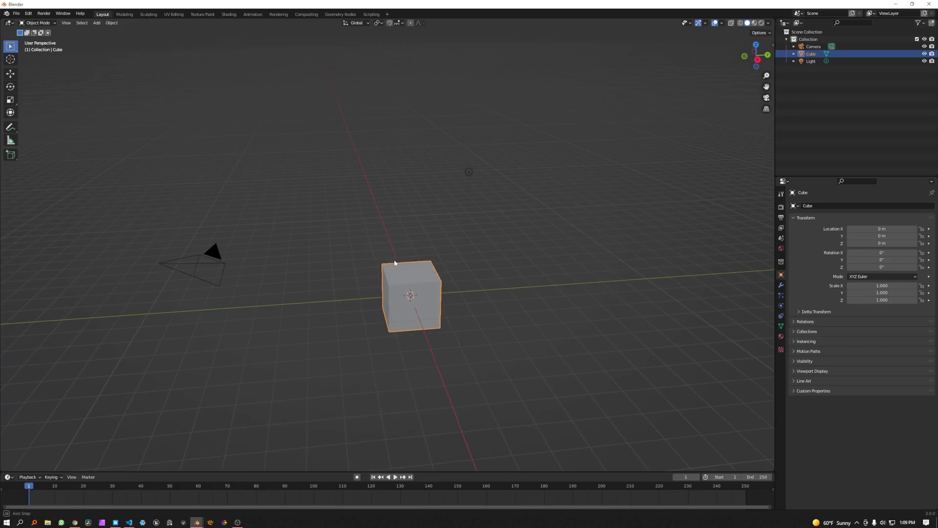
scroll(394, 260, "down", 2)
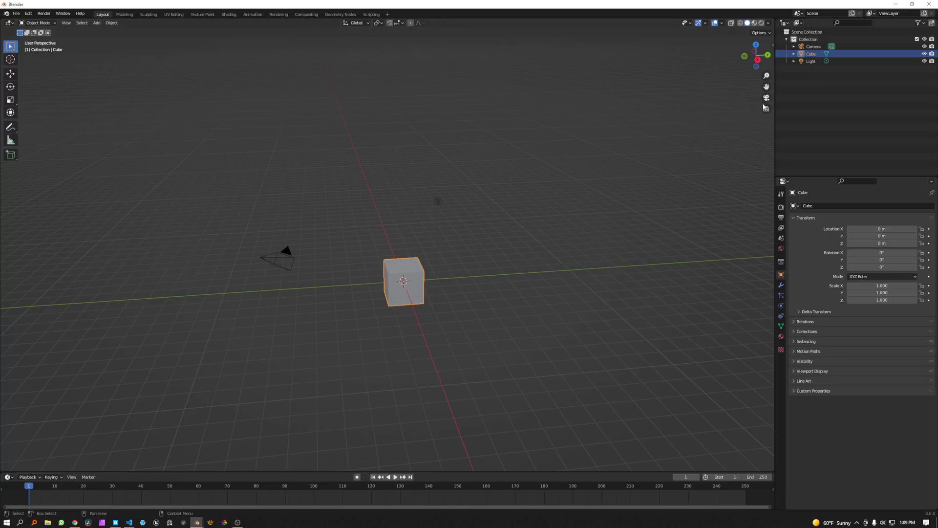
mouse_move(464, 251)
middle_mouse_down()
mouse_move(451, 251)
mouse_move(457, 244)
middle_mouse_up()
key("a")
key("x")
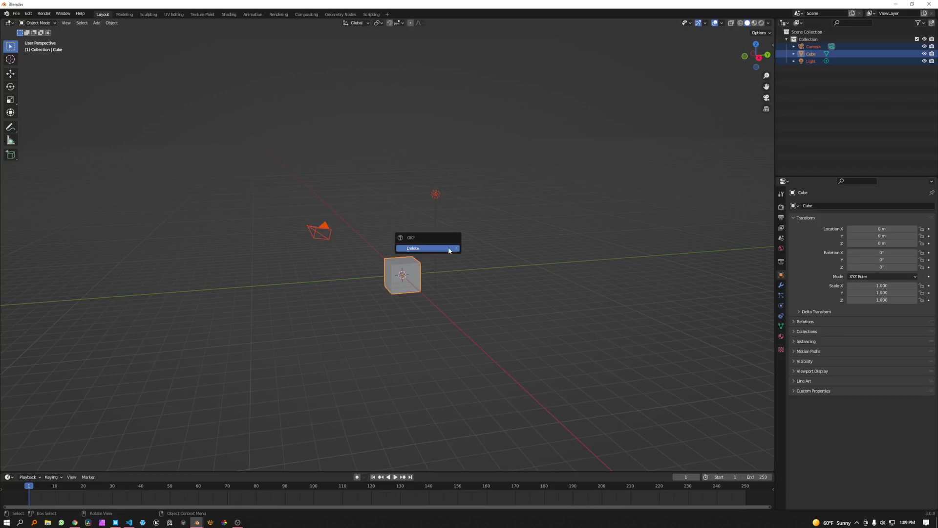
left_click(447, 247)
left_click(812, 39)
key("x")
middle_click_drag(562, 215, 497, 244)
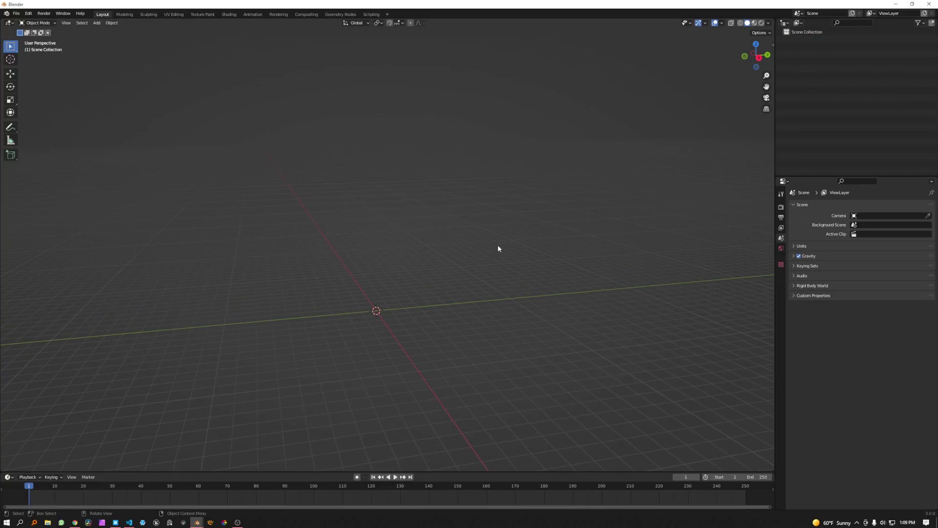
Step: Build the building add-on's setup collections for walls, corners, roof, items and lights with their default names
left_click(771, 45)
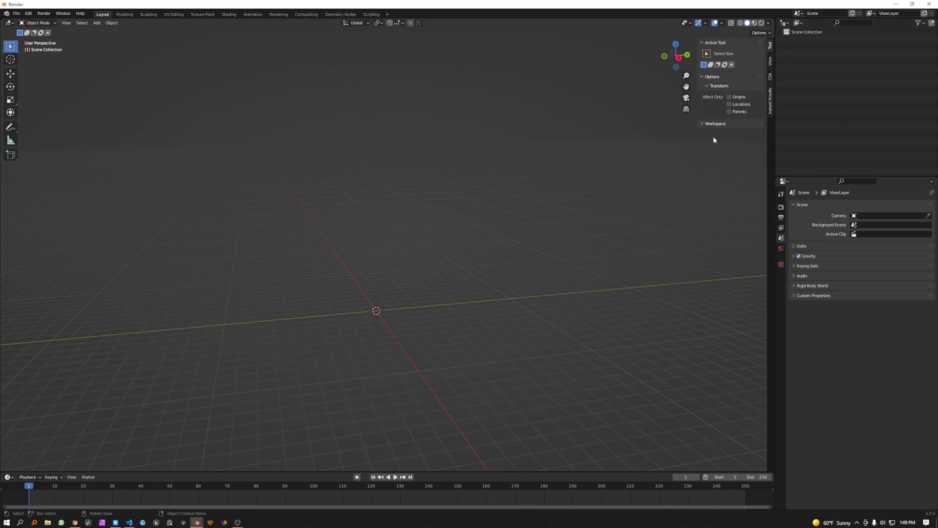
left_click(771, 99)
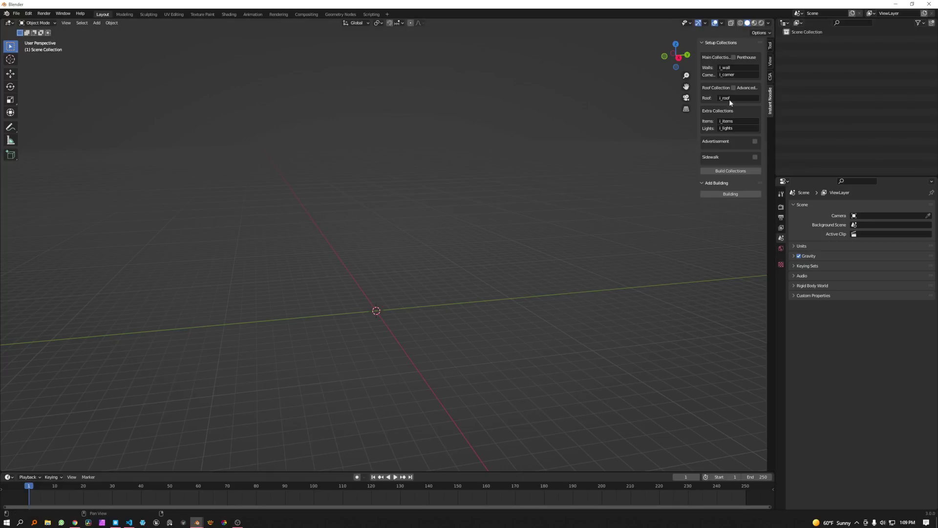
left_click_drag(697, 63, 670, 61)
left_click(673, 43)
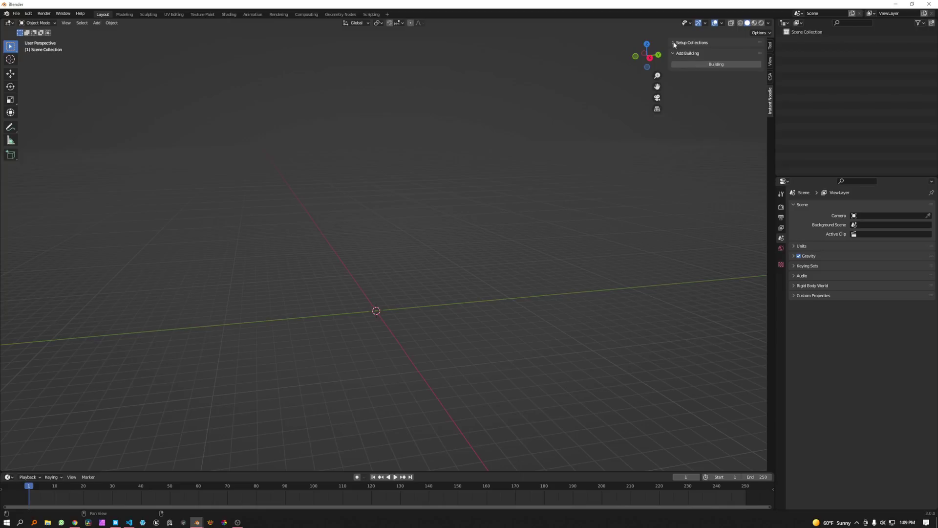
left_click(672, 52)
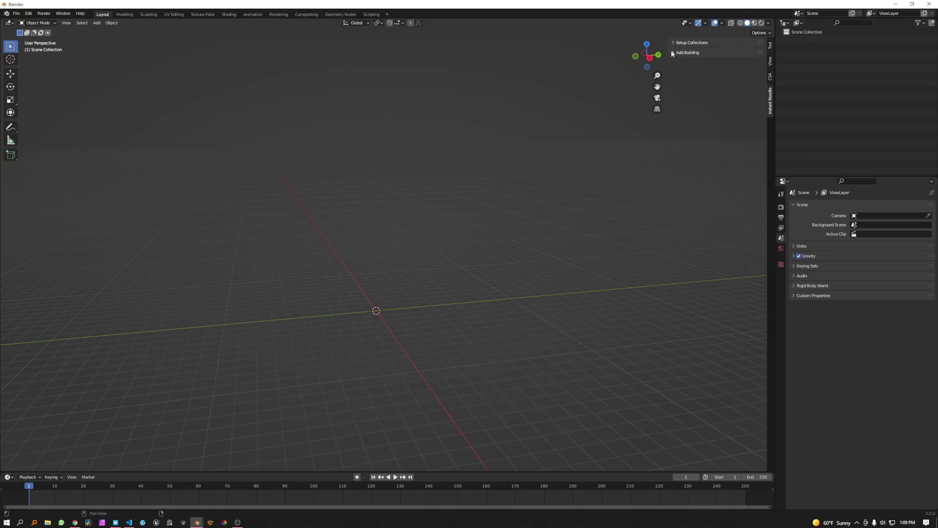
left_click(672, 42)
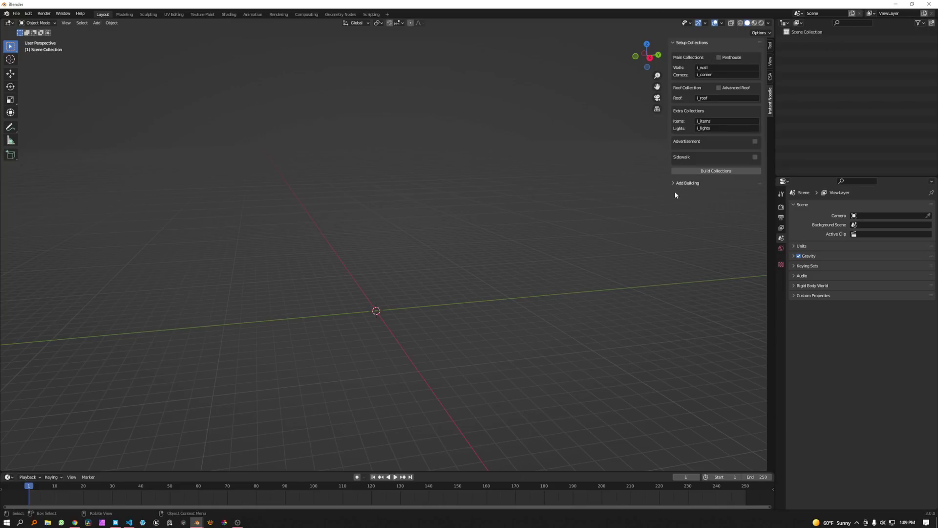
left_click_drag(666, 147, 663, 148)
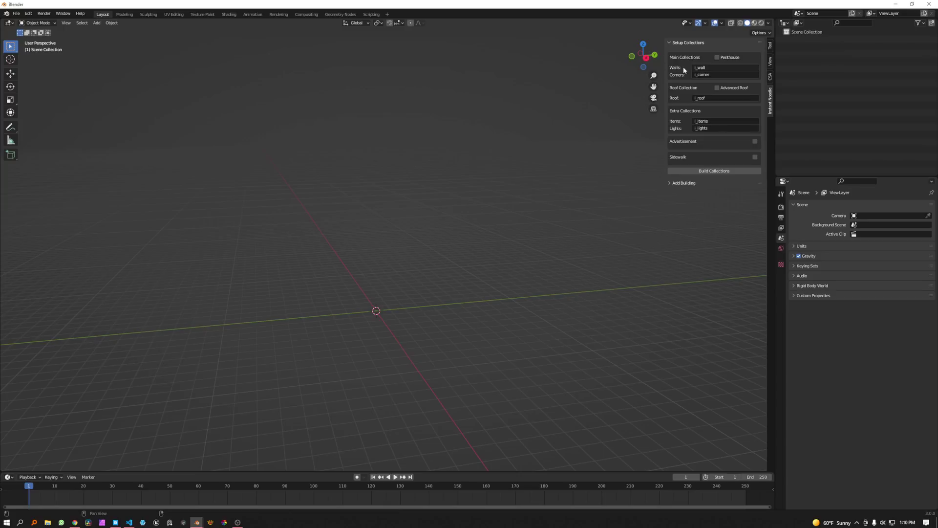
left_click(710, 171)
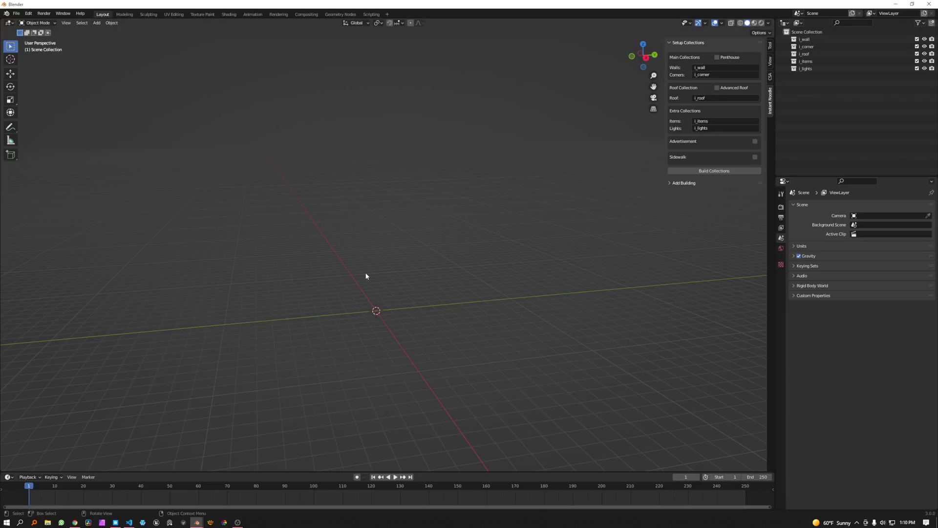
Step: Add a cube mesh with a size of 1 m and a Z location of 0.5 m
key("shift+a")
mouse_move(372, 201)
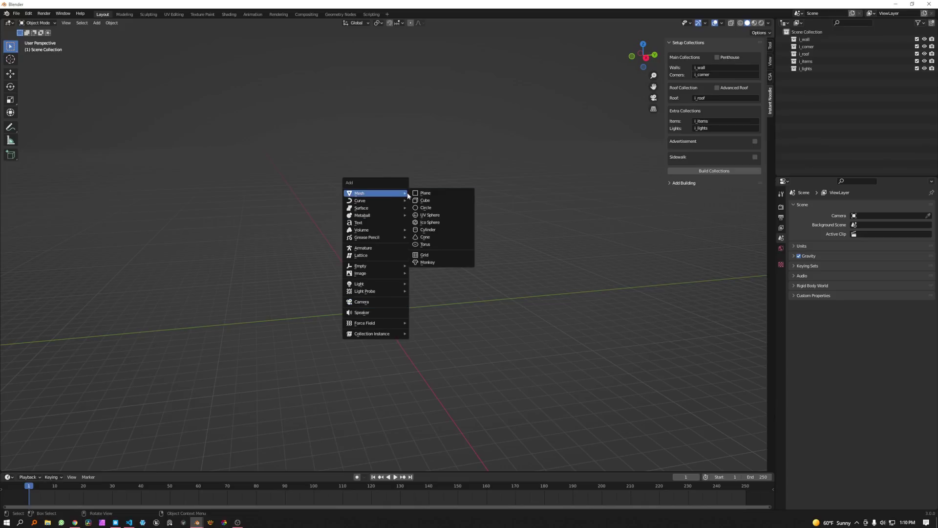
left_click(430, 208)
left_click(48, 465)
left_click(94, 401)
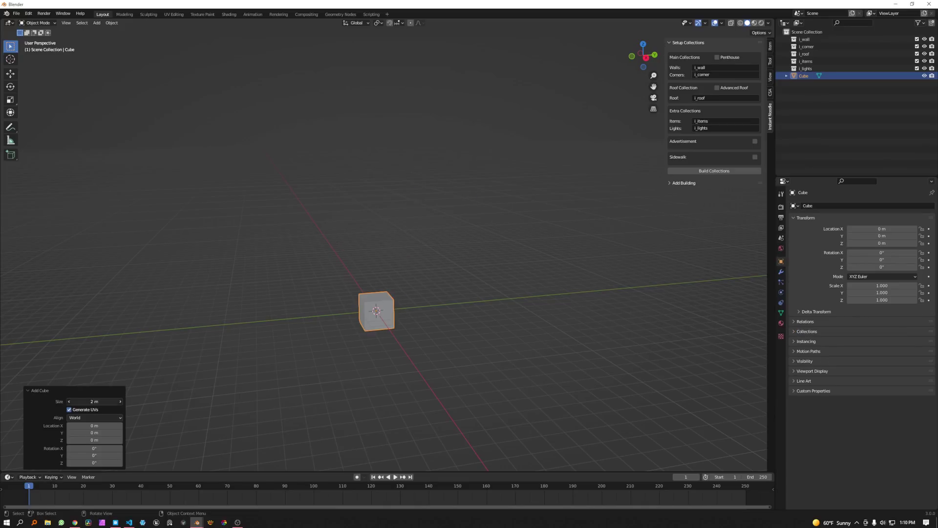
type("1")
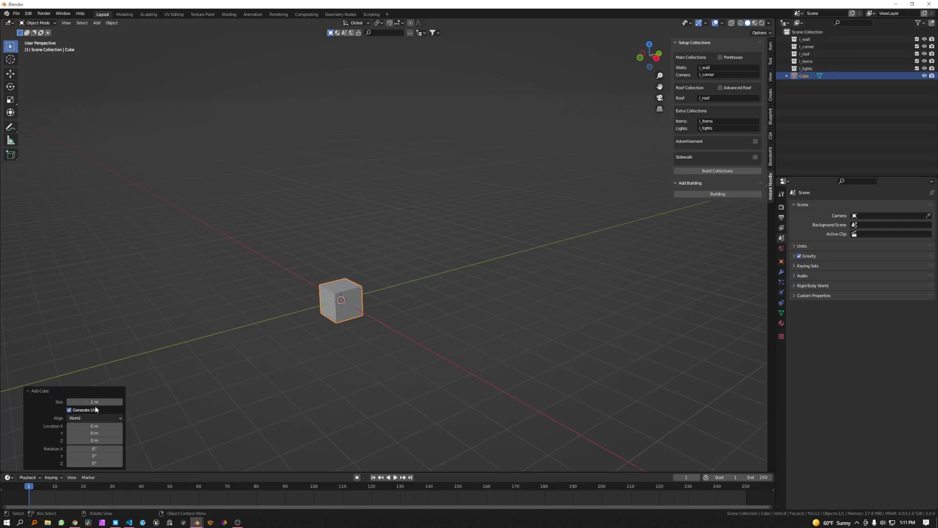
left_click(93, 440)
type(".5")
key("Return")
Step: Set the cube's origin to the 3D cursor at the centre of its base
scroll(326, 316, "up", 5)
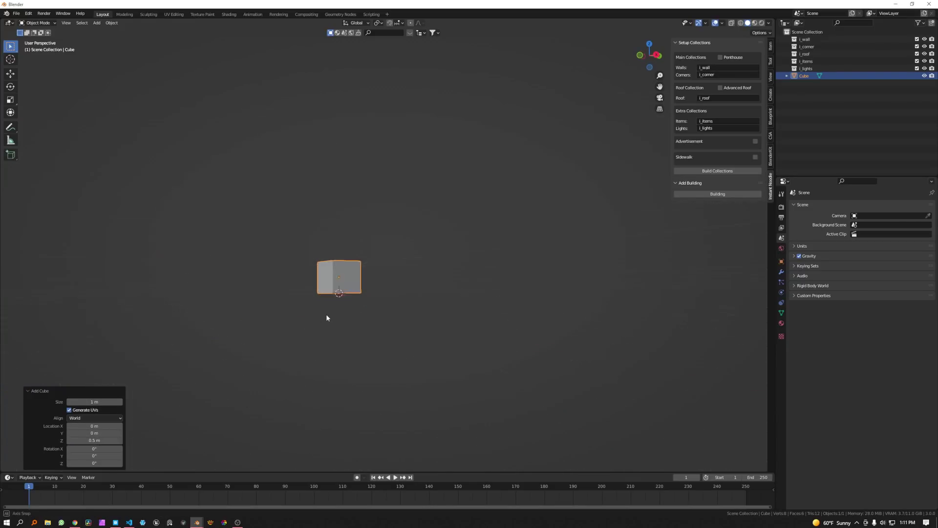
left_click(335, 356)
middle_click_drag(335, 356, 323, 308)
scroll(293, 293, "down", 3)
left_click(324, 308)
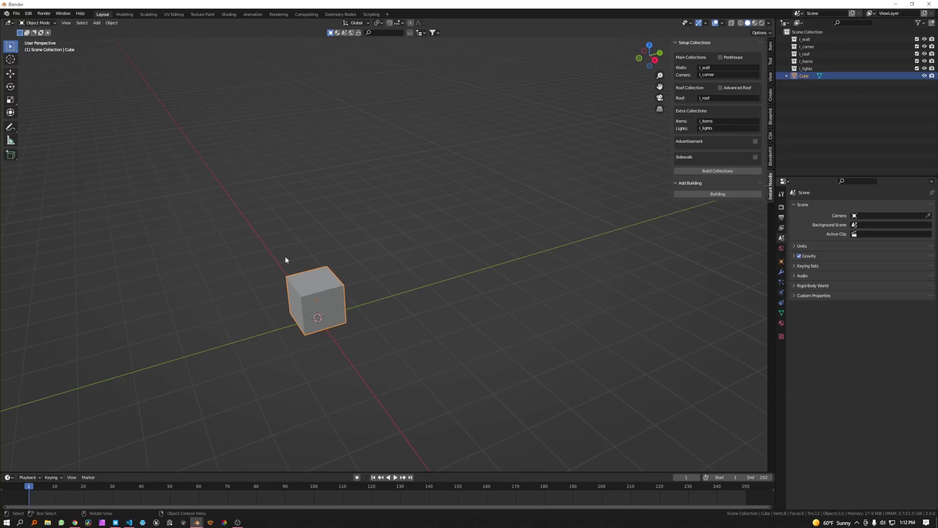
left_click(111, 23)
mouse_move(140, 39)
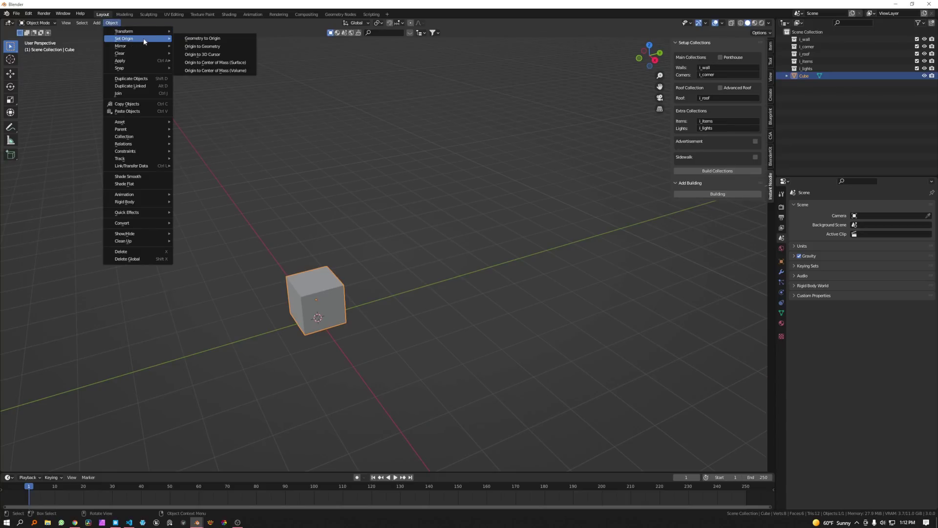
left_click(211, 54)
Step: Copy the cube and paste three duplicates of it in place
mouse_move(306, 307)
middle_mouse_down()
mouse_move(318, 315)
mouse_move(339, 275)
mouse_move(283, 281)
mouse_move(287, 320)
mouse_move(315, 298)
mouse_move(315, 315)
middle_mouse_up()
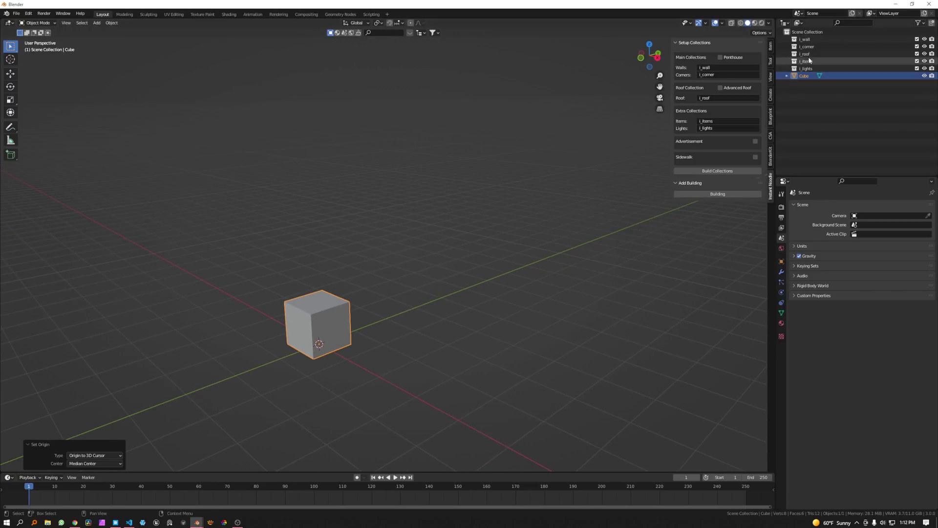
middle_click_drag(324, 354, 354, 316, "shift")
scroll(352, 317, "up", 2)
middle_click_drag(309, 355, 387, 309, "shift")
scroll(352, 318, "down", 1)
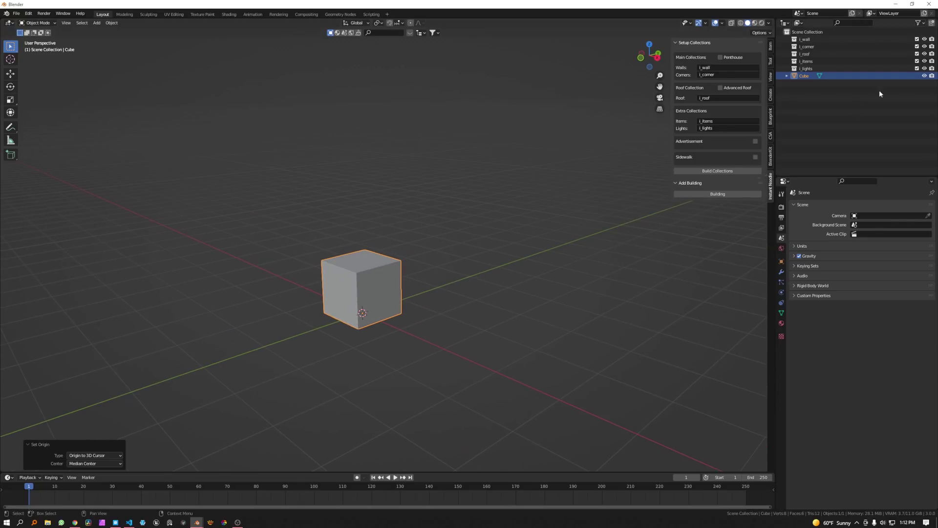
middle_click_drag(367, 299, 356, 300)
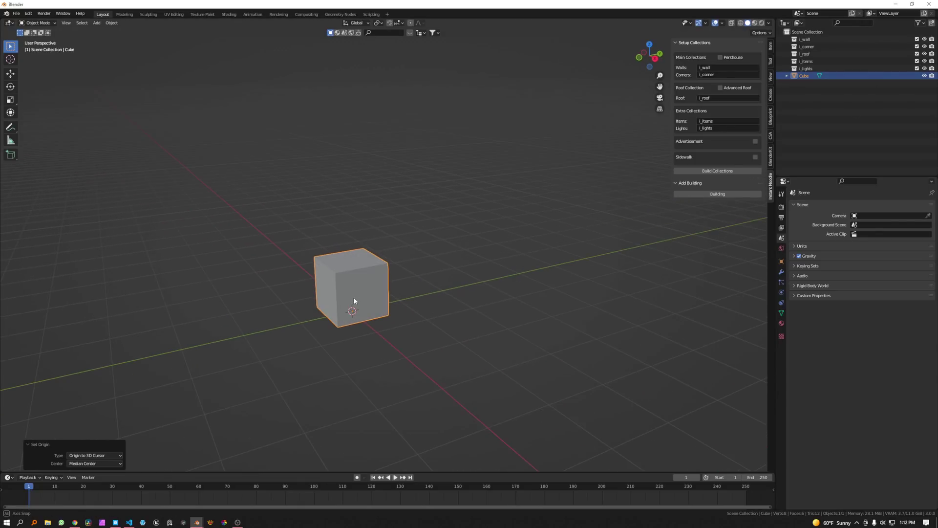
left_click(795, 76)
key("ctrl+c")
key("ctrl+v")
key("ctrl+v")
key("ctrl+v")
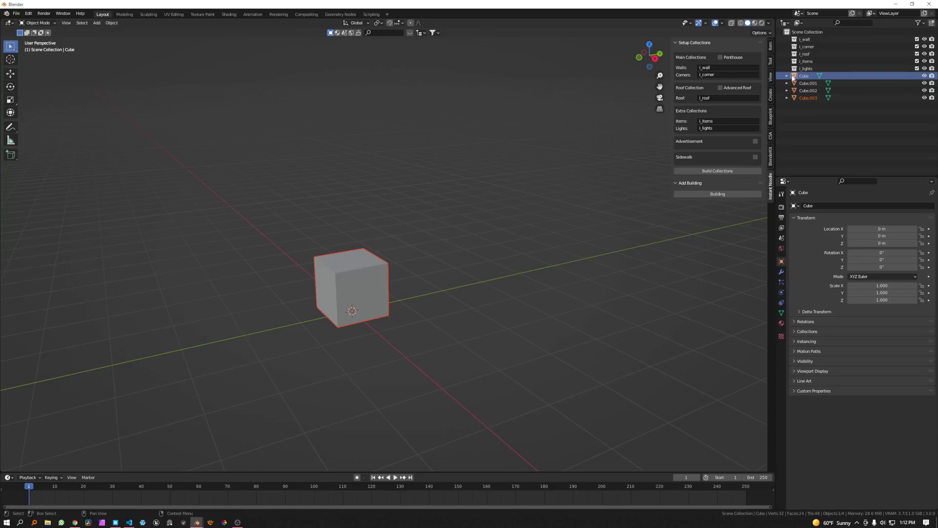
Step: Distribute the four cubes one each into the i_wall, i_corner, i_roof and i_items collections
key("Down")
key("Up")
mouse_move(795, 77)
left_mouse_down()
mouse_move(799, 40)
mouse_move(804, 83)
left_mouse_up()
Step: Add a point light at the origin inside the i_lights collection
left_click(798, 97)
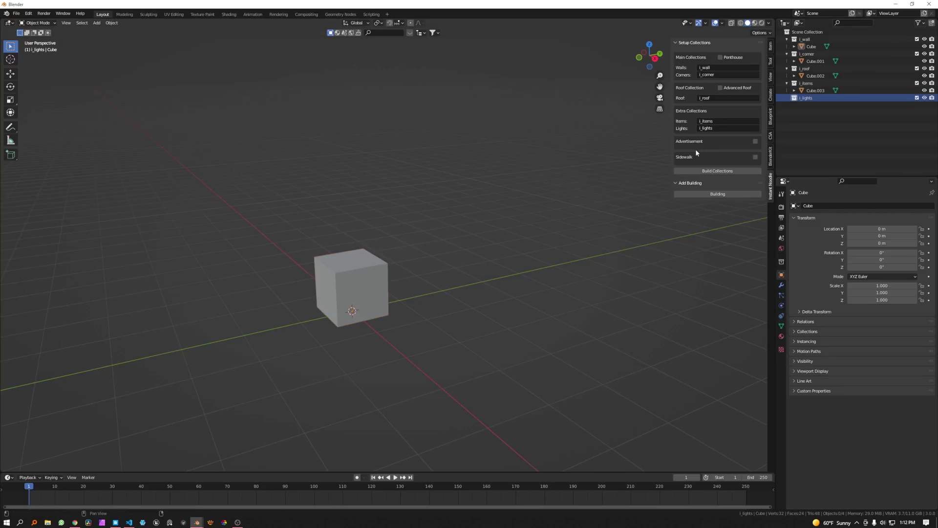
key("shift+a")
mouse_move(475, 268)
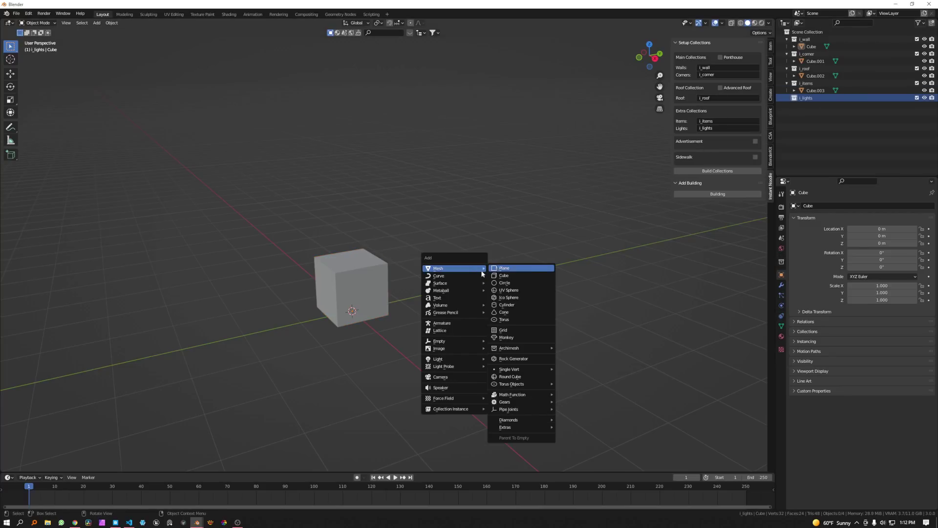
mouse_move(460, 360)
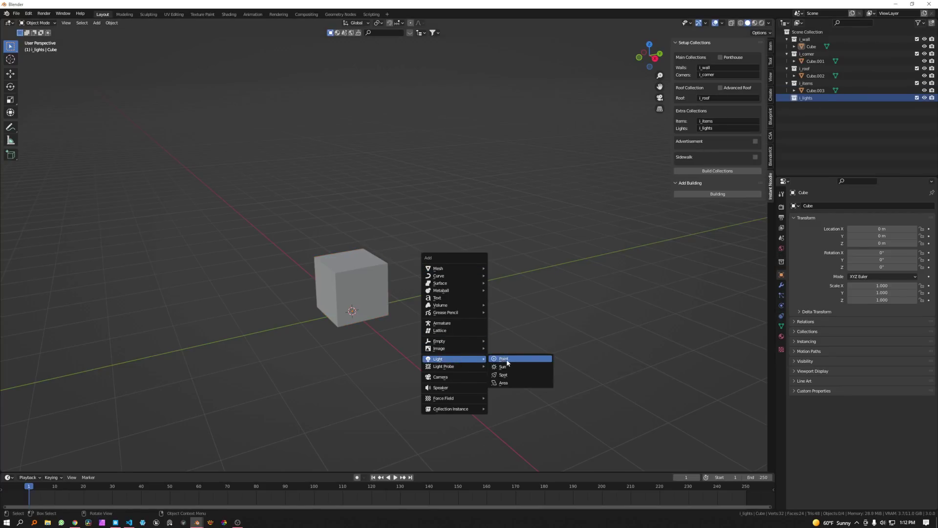
left_click(506, 362)
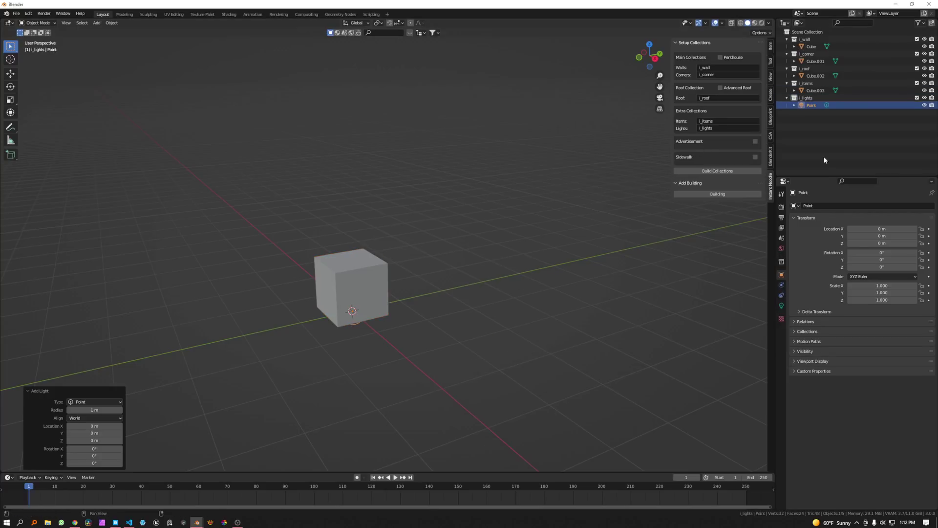
left_click(794, 98)
left_click(808, 121)
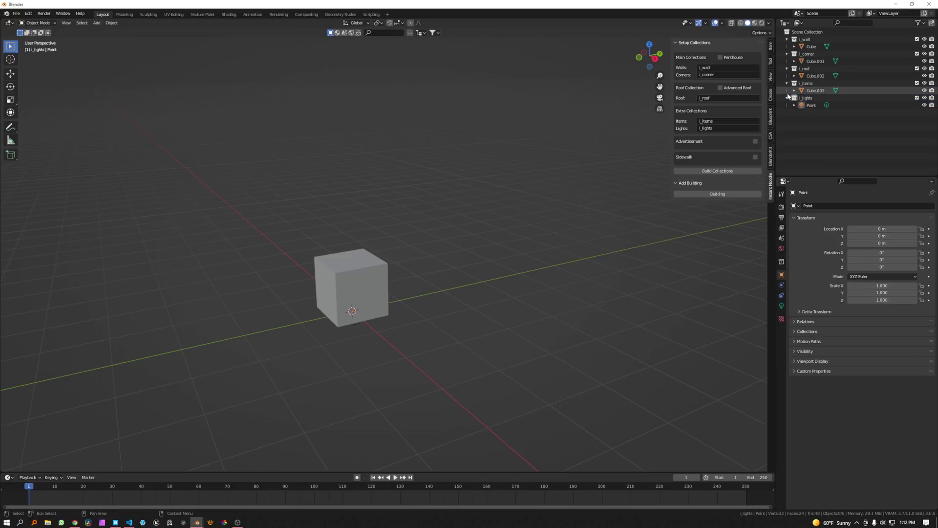
Step: Select the i_wall cube and exclude the i_corner, i_roof, i_items and i_lights collections from the view layer
left_click(802, 46)
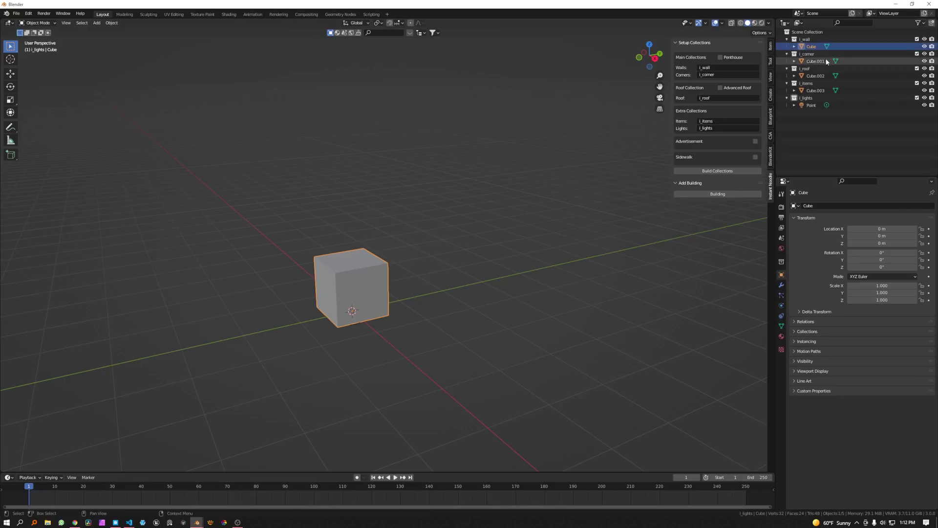
left_click(917, 54)
left_click(916, 61)
left_click(916, 69)
left_click(917, 76)
Step: Model a recessed two-pane window with a frame and central divider on the wall cube's positive Y face, starting with an inset
key("KP_7")
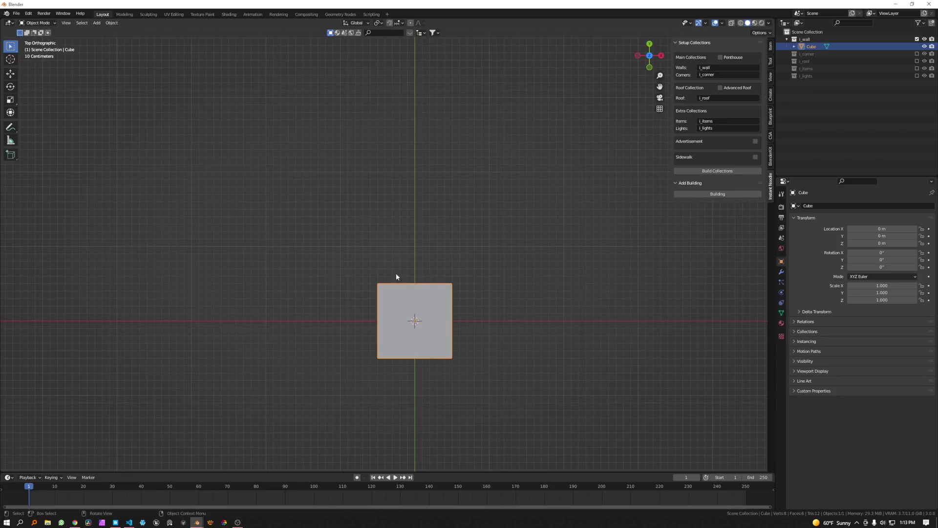
scroll(396, 277, "down", 2)
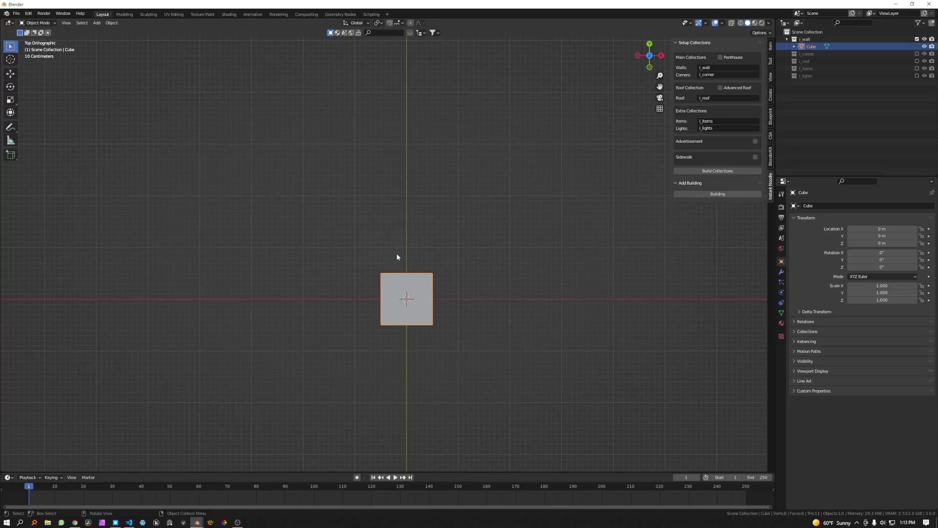
middle_click_drag(359, 288, 398, 266)
key("Tab")
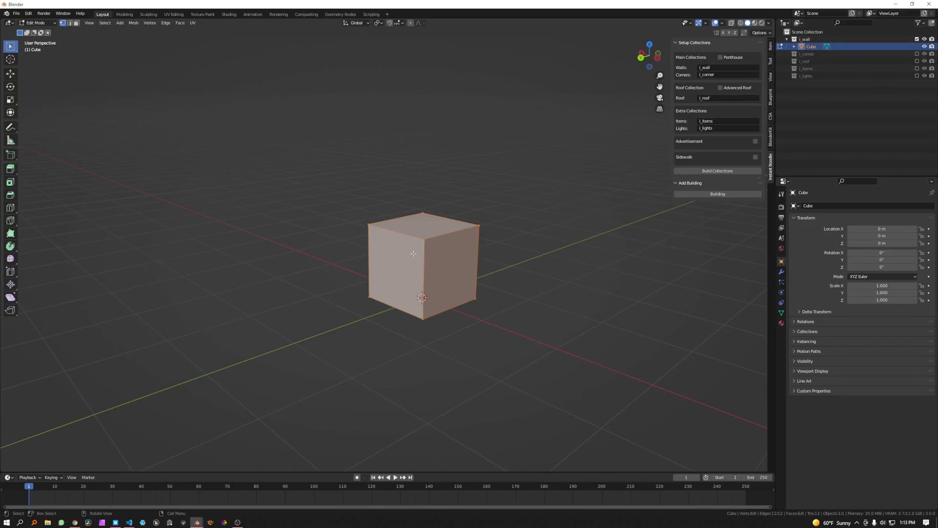
key("3")
left_click(413, 253)
middle_click_drag(433, 288, 450, 295)
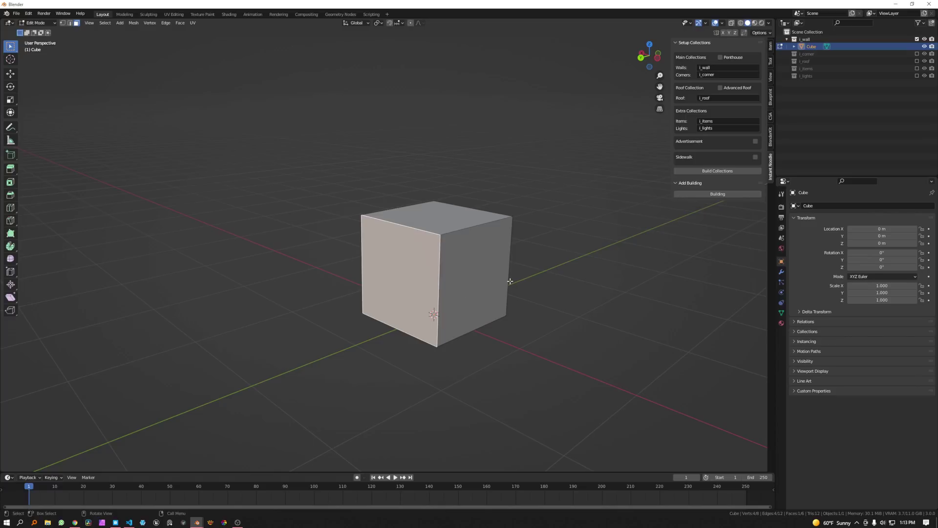
key("i")
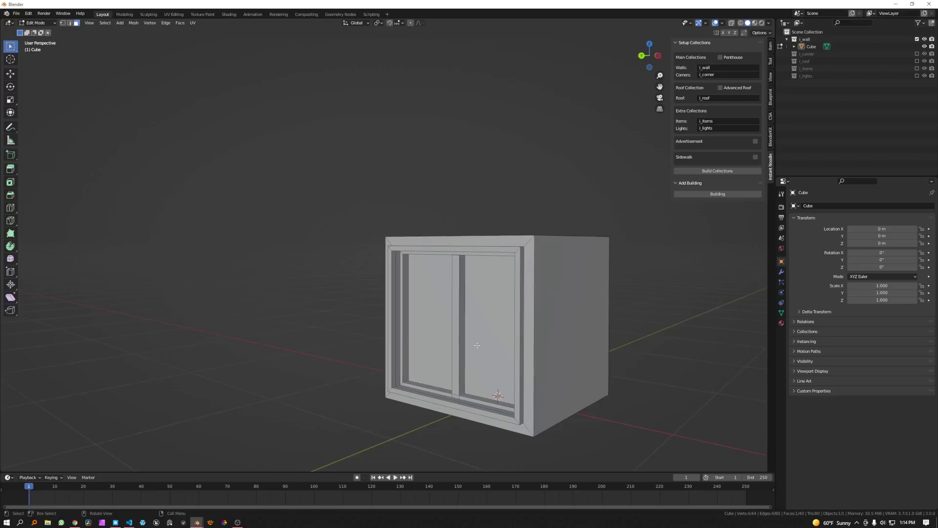
Step: Create a material named base on the wall cube and add an empty second material slot
middle_click_drag(477, 351, 429, 367)
middle_click_drag(371, 356, 420, 352)
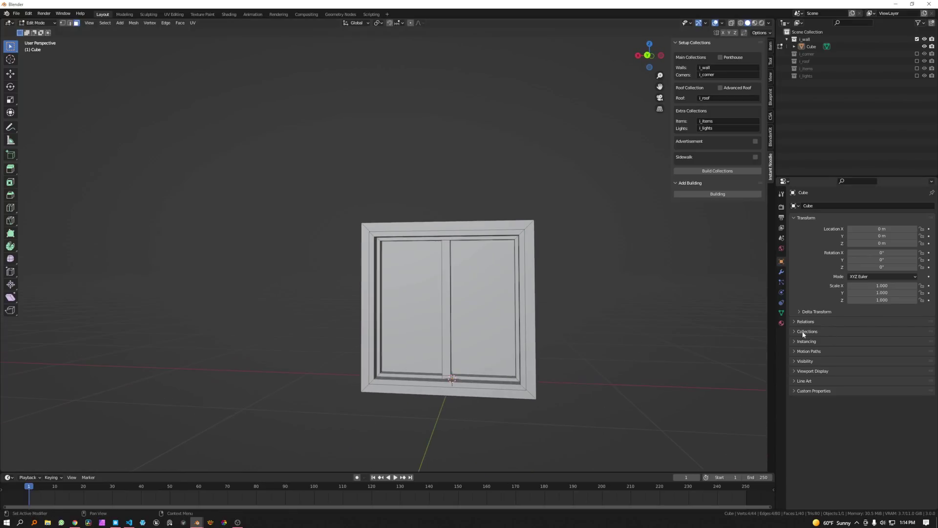
left_click(781, 323)
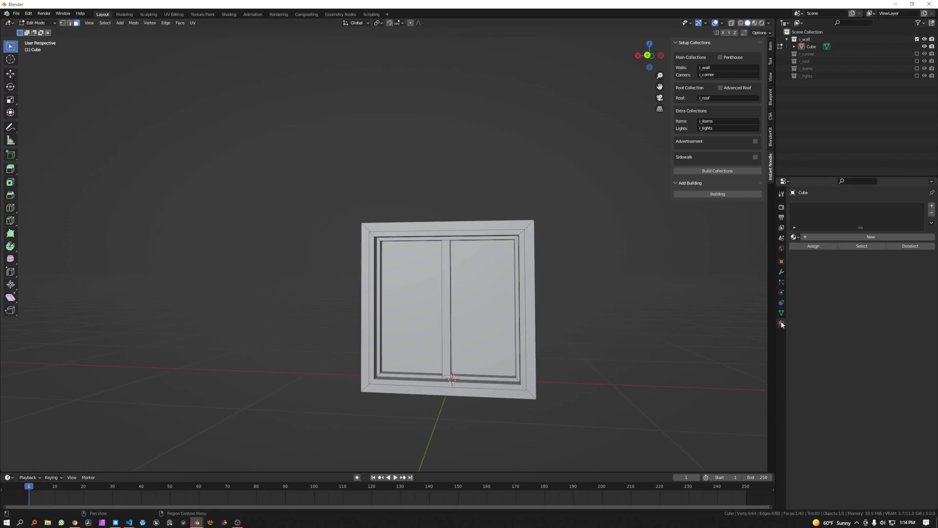
left_click(820, 244)
left_click(815, 237)
type("base'")
key("Return")
left_click(813, 235)
left_click(824, 238)
key("BackSpace")
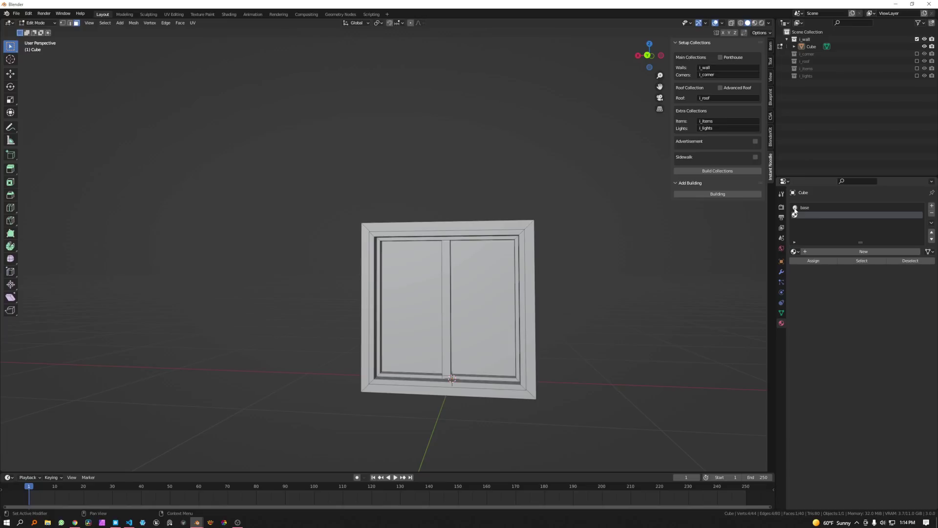
Step: Create a material named glass in the second slot and set its surface shader to Glass BSDF
left_click(825, 252)
left_click(826, 251)
type("glass")
key("Return")
left_click(853, 306)
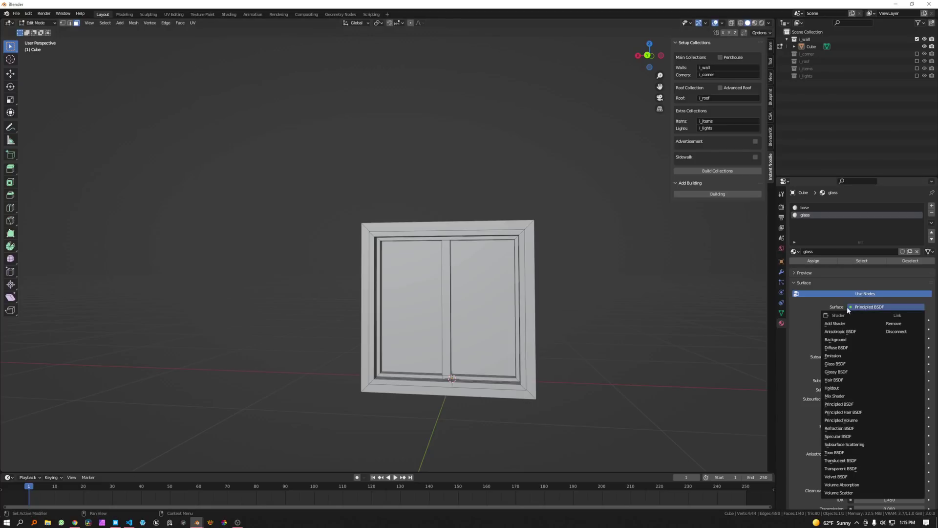
left_click(838, 356)
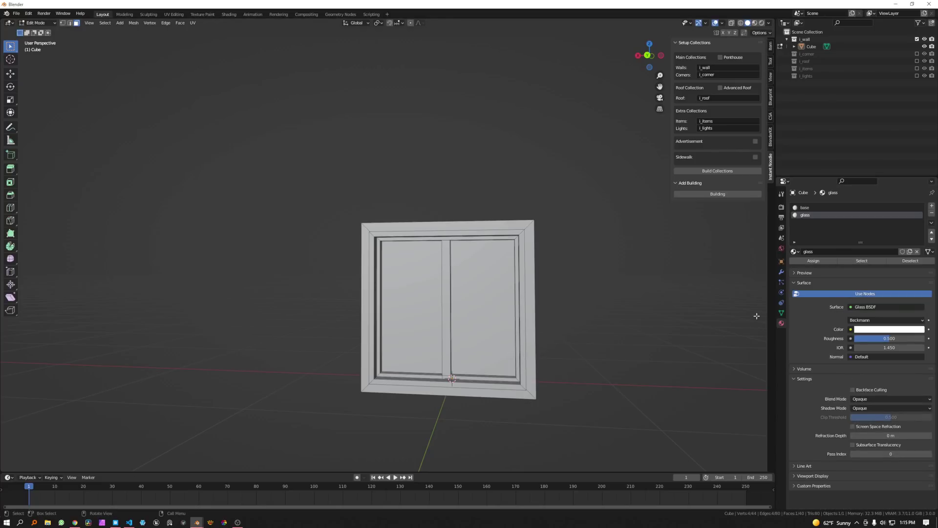
Step: Assign the glass material to the two window pane faces of the wall cube
left_click(492, 308)
key("Tab")
key("Tab")
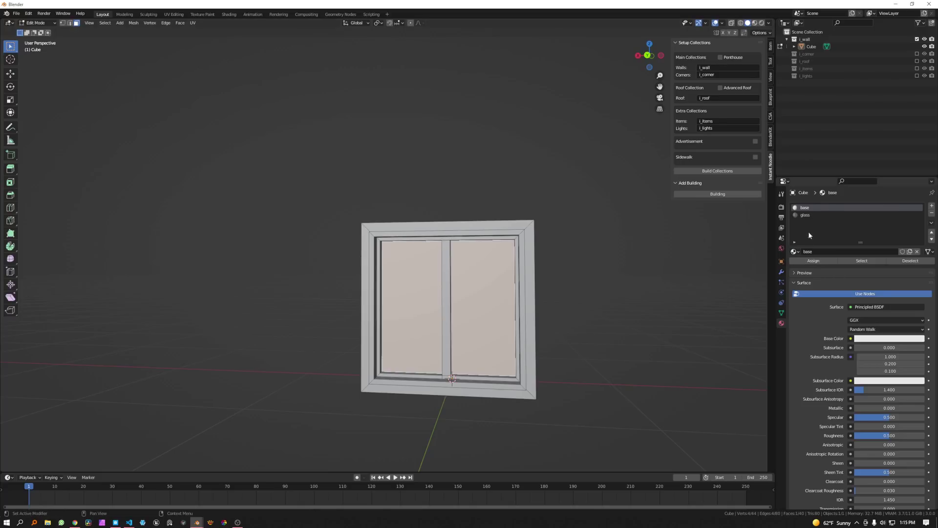
left_click(805, 214)
left_click(813, 261)
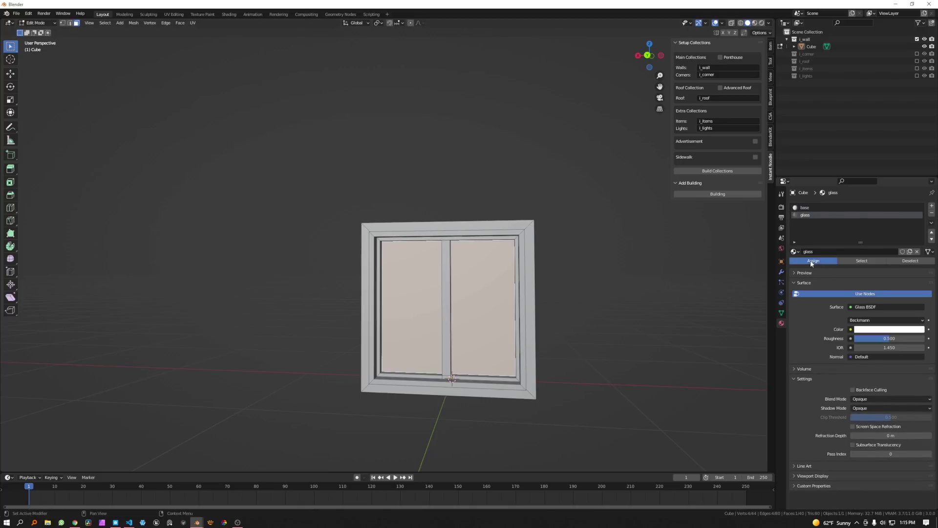
Step: Return the wall cube to Object Mode and show the viewport in Material Preview shading to check the window
left_click(604, 318)
middle_click_drag(604, 317, 586, 318)
key("Tab")
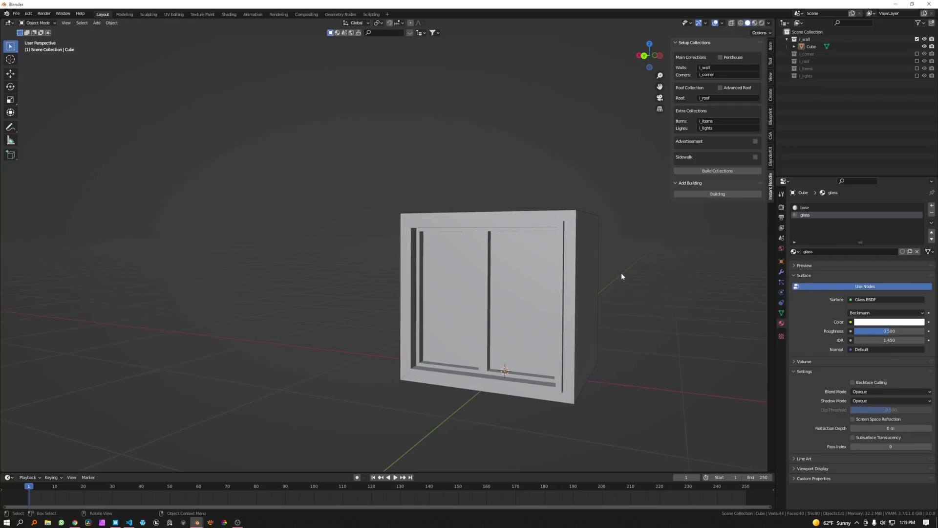
left_click(755, 23)
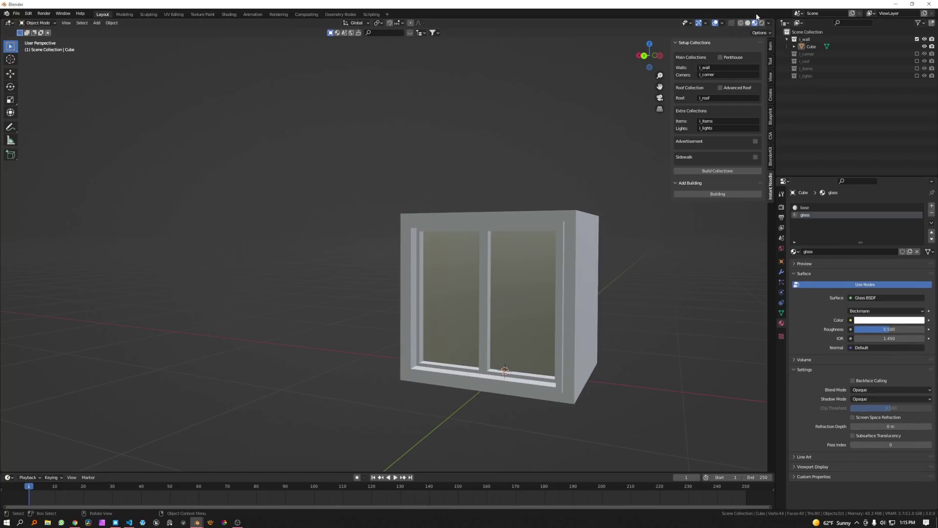
middle_click_drag(596, 254, 378, 345)
scroll(393, 329, "down", 2)
key("Tab")
key("Tab")
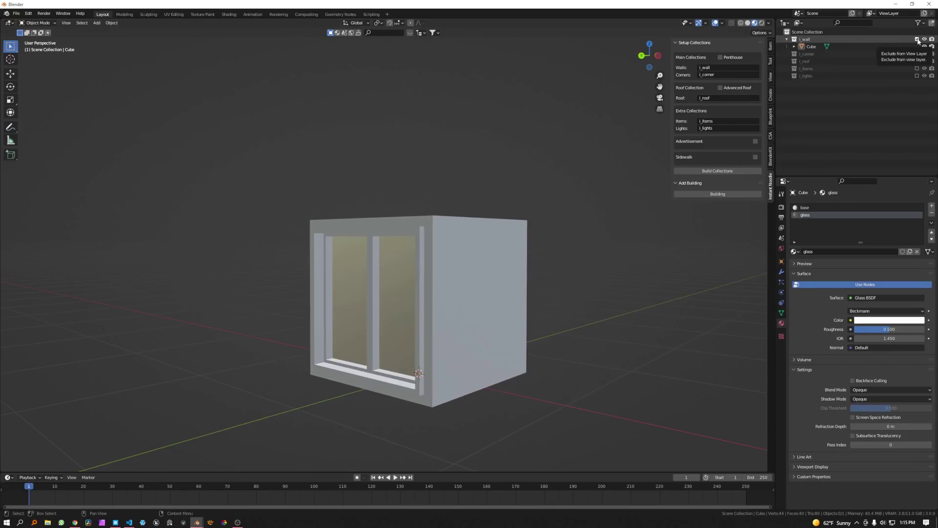
scroll(474, 224, "down", 3)
mouse_move(474, 224)
middle_mouse_down()
mouse_move(526, 240)
mouse_move(459, 231)
middle_mouse_up()
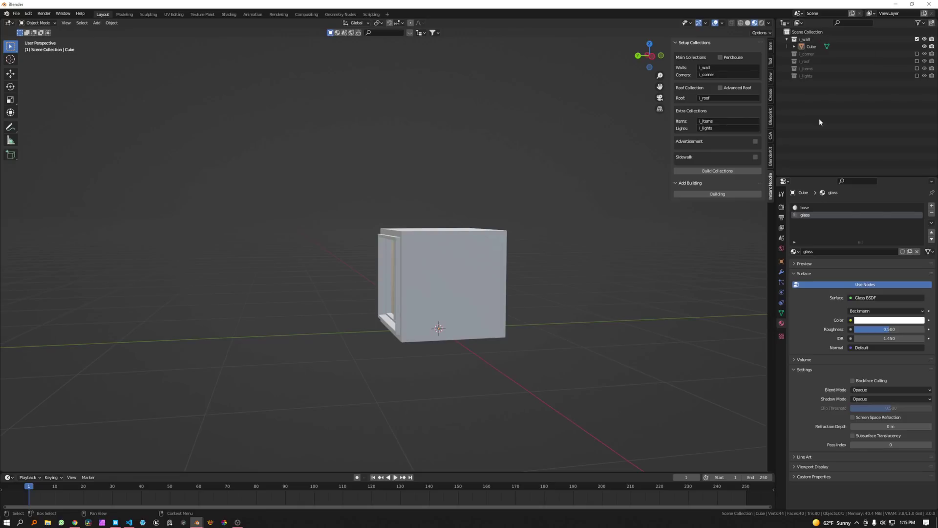
Step: Select the wall cube and change the timeline area to an enlarged Shader Editor showing the glass material's nodes
left_click(802, 47)
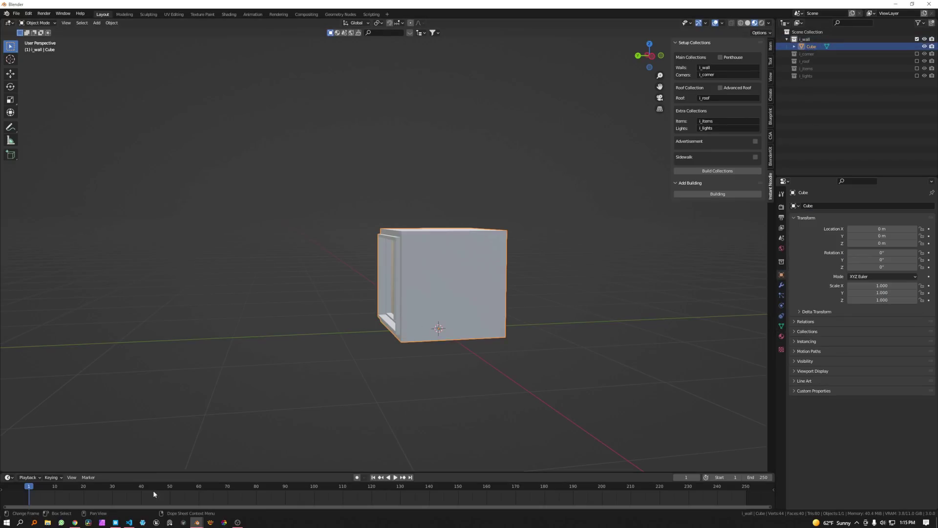
left_click(8, 477)
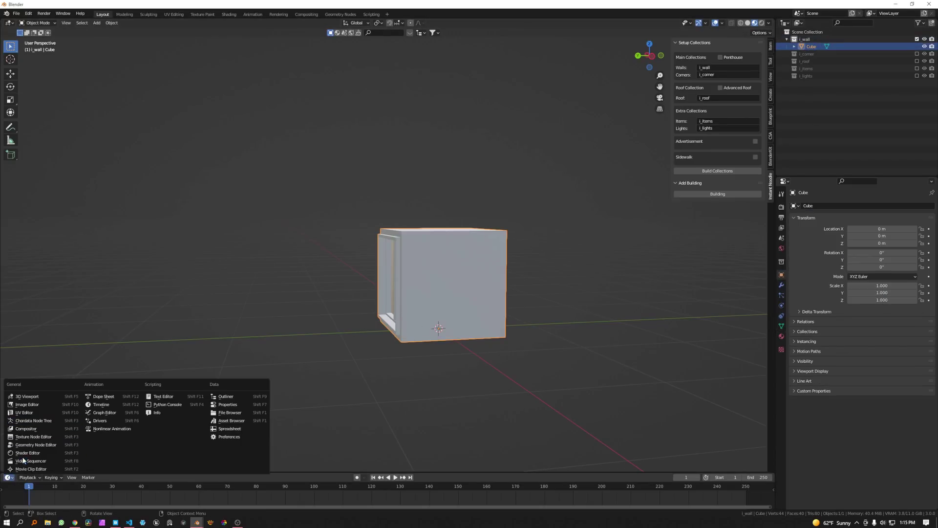
left_click(27, 454)
left_click_drag(130, 472, 185, 332)
scroll(365, 463, "up", 10)
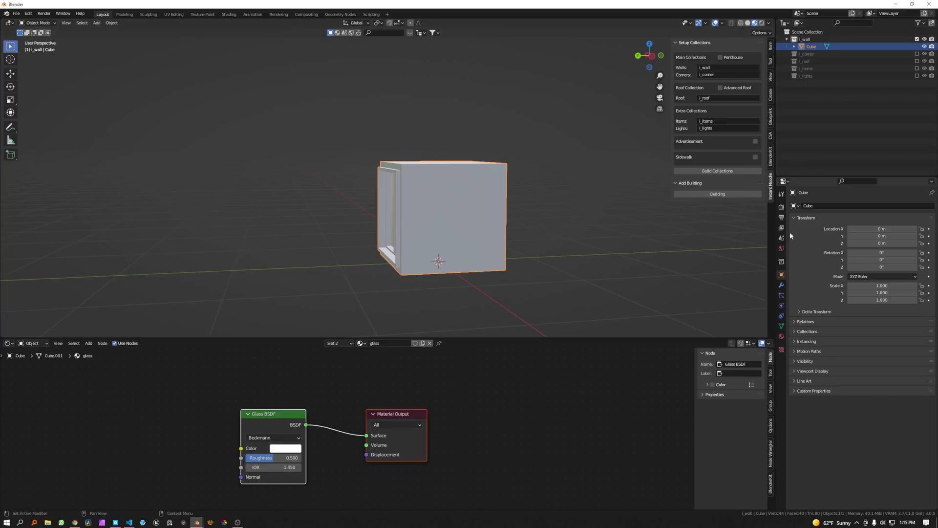
left_click(781, 337)
middle_click_drag(329, 468, 307, 409)
Step: Add a Transparent BSDF to the glass material and combine it with the Glass BSDF through a Mix Shader
key("shift+a")
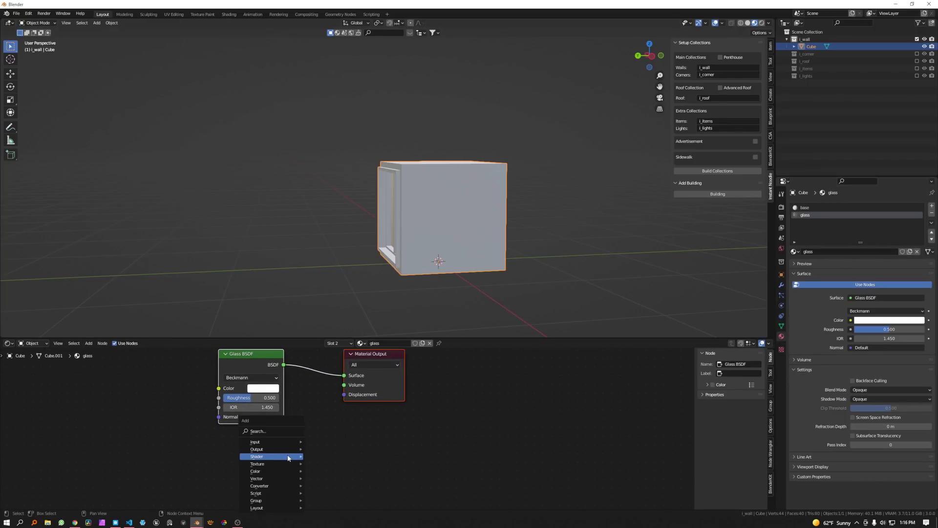
mouse_move(288, 457)
left_click(326, 445)
left_click(217, 447)
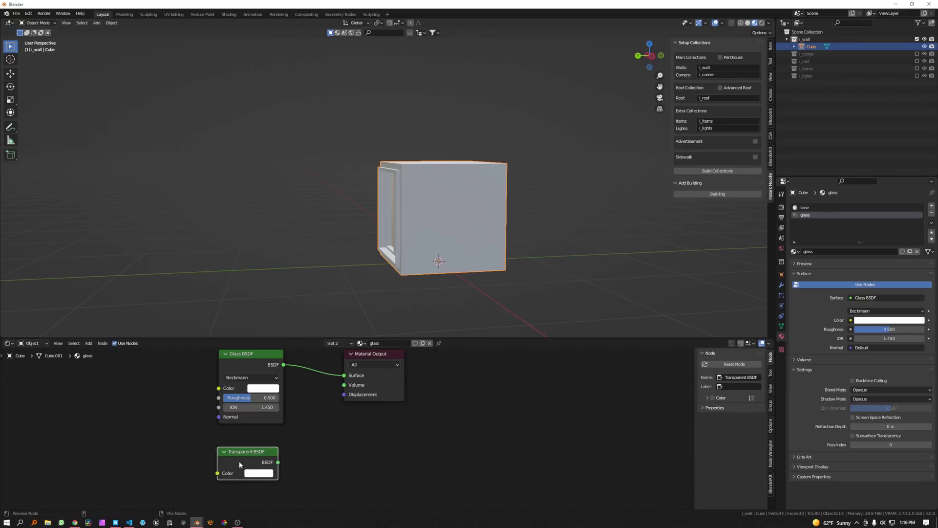
right_click_drag(239, 462, 254, 386, "ctrl+shift")
left_click(327, 399)
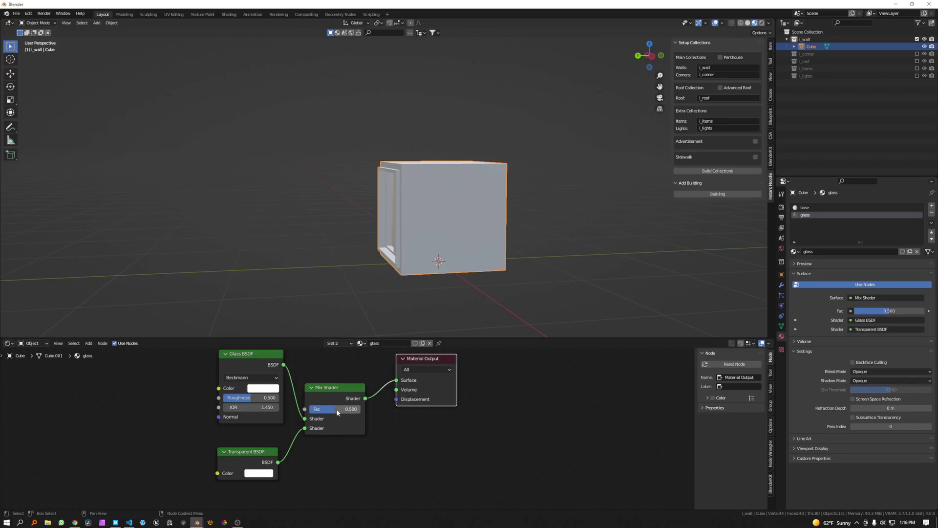
Step: Make the glass see-through with Alpha Blend mode, a mix factor of about 0.233 and a roughness of 0.100
middle_click_drag(386, 276, 416, 273)
scroll(416, 273, "up", 2)
left_click_drag(332, 409, 326, 409)
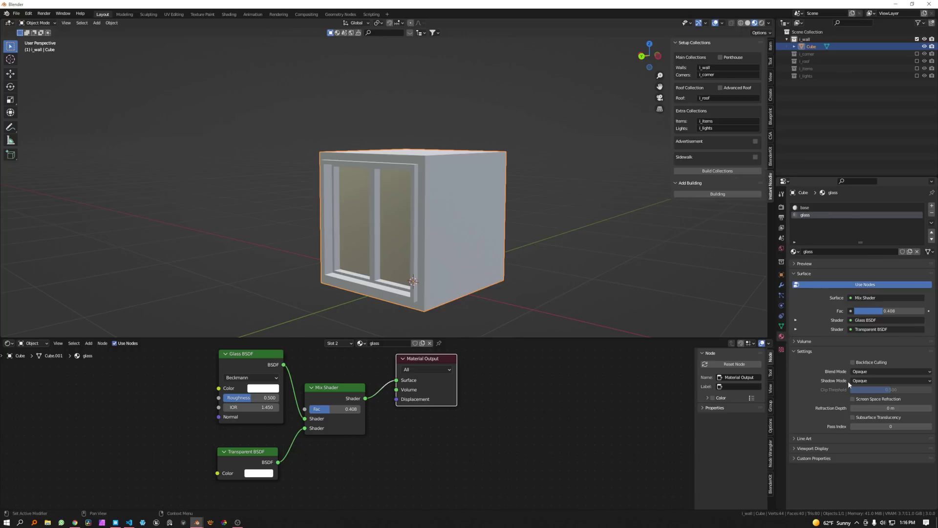
left_click(860, 372)
left_click(866, 404)
mouse_move(425, 264)
middle_mouse_down()
mouse_move(415, 262)
mouse_move(459, 245)
mouse_move(438, 255)
middle_mouse_up()
mouse_move(337, 409)
left_mouse_down()
mouse_move(351, 409)
mouse_move(326, 408)
left_mouse_up()
middle_click_drag(421, 307, 370, 283)
left_click_drag(330, 409, 373, 409)
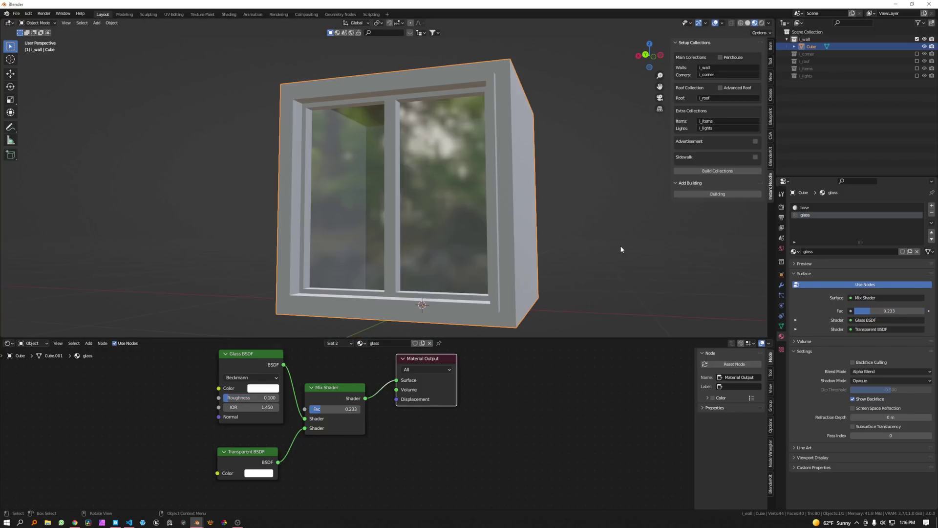
Step: Collapse the Shader Editor area, include the i_corner collection in the view layer and exclude i_wall
middle_click_drag(620, 246, 551, 247)
left_click_drag(325, 338, 325, 490)
middle_click_drag(513, 283, 502, 328, "shift")
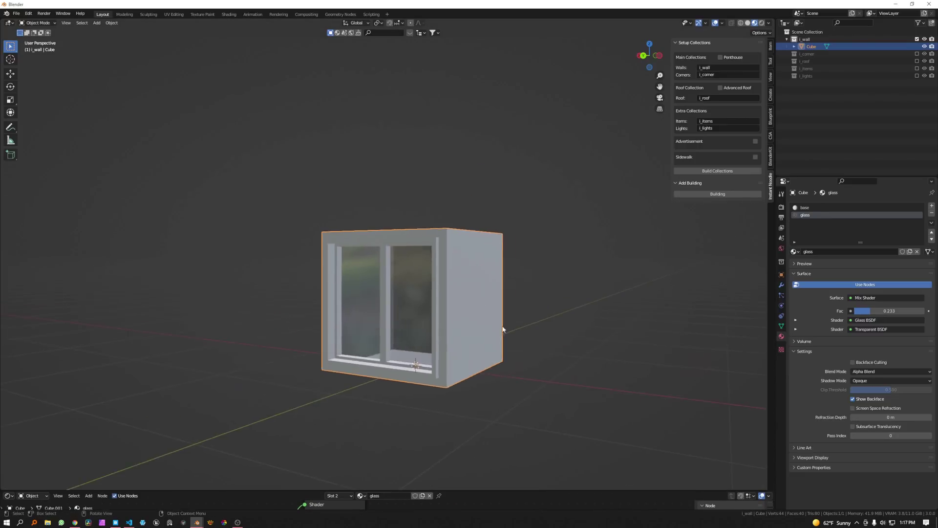
scroll(503, 328, "down", 2)
left_click(916, 53)
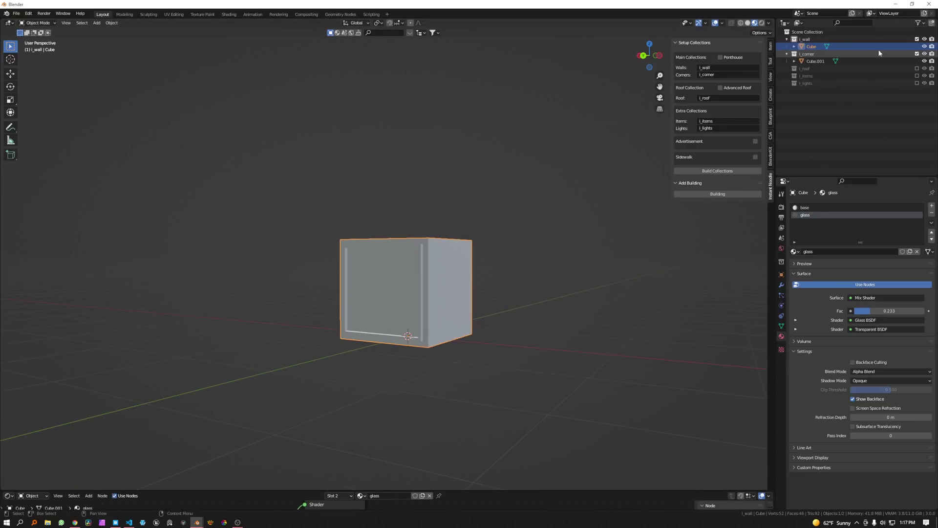
left_click(916, 39)
Step: Cut seven evenly spaced horizontal edge loops around the i_corner cube
mouse_move(444, 325)
middle_mouse_down()
mouse_move(443, 306)
mouse_move(446, 318)
middle_mouse_up()
left_click(442, 306)
key("Tab")
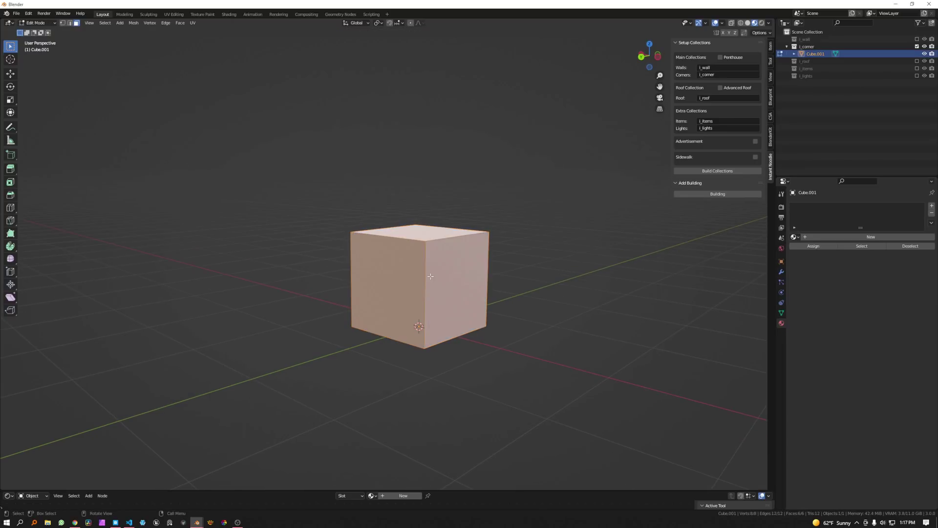
key("ctrl+r")
scroll(437, 265, "up", 4)
scroll(437, 265, "up", 2)
left_click(438, 267)
right_click(439, 267)
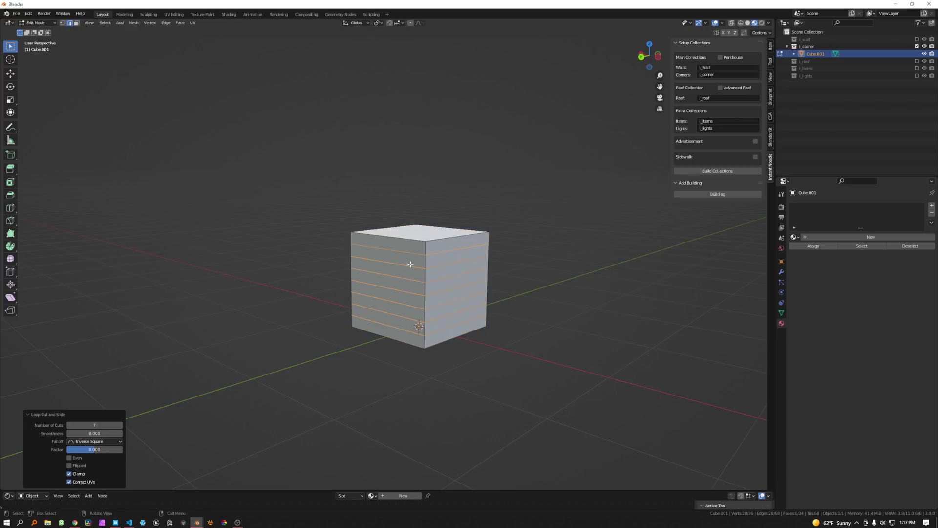
Step: Extrude alternating strips on the corner cube's two adjacent sides outward as individual faces by about 0.036 m
left_click(417, 261)
left_click(437, 247)
left_click(414, 263, "shift")
left_click(433, 273, "shift")
left_click(419, 286, "shift")
left_click(436, 294, "shift")
left_click(422, 309, "shift")
left_click(438, 317, "shift")
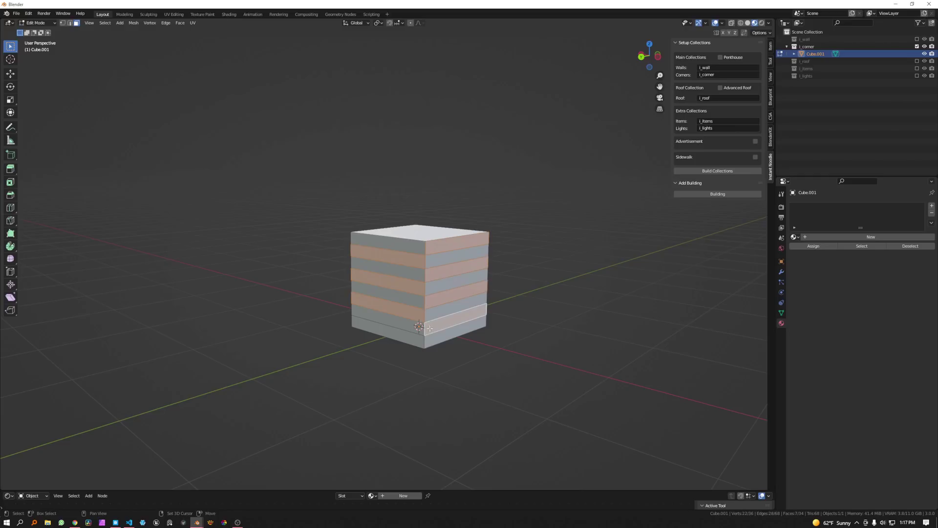
left_click(420, 337, "shift")
key("alt+e")
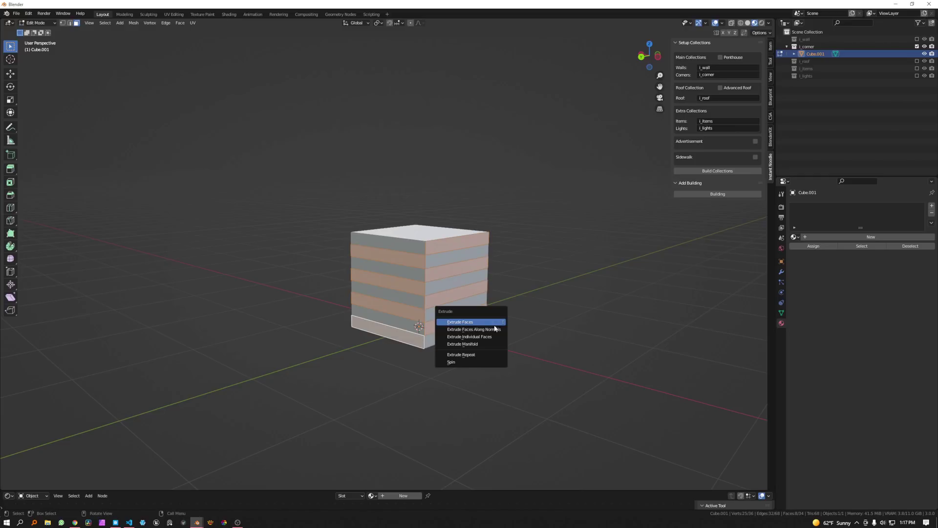
left_click(494, 336)
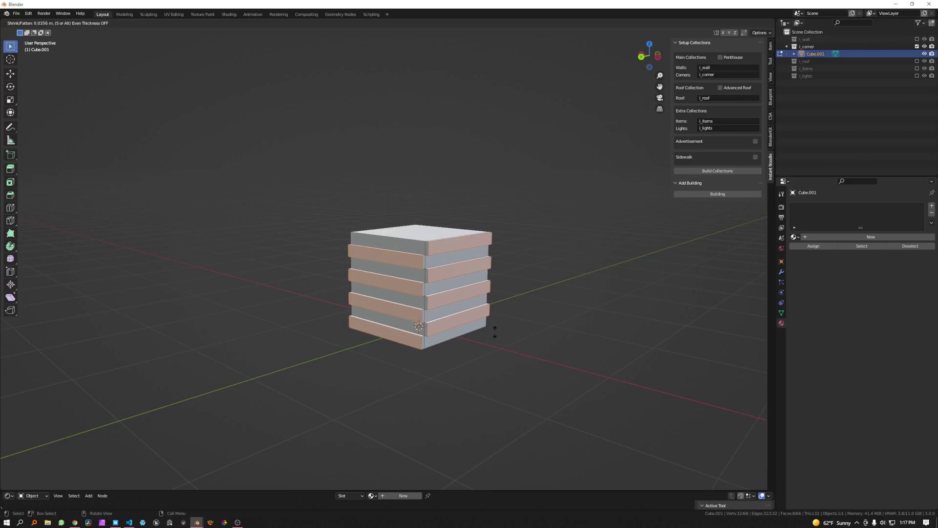
left_click(494, 332)
key("Tab")
mouse_move(494, 332)
middle_mouse_down()
mouse_move(470, 339)
mouse_move(549, 329)
mouse_move(559, 353)
mouse_move(435, 358)
mouse_move(435, 342)
mouse_move(373, 316)
mouse_move(489, 328)
middle_mouse_up()
scroll(489, 328, "down", 3)
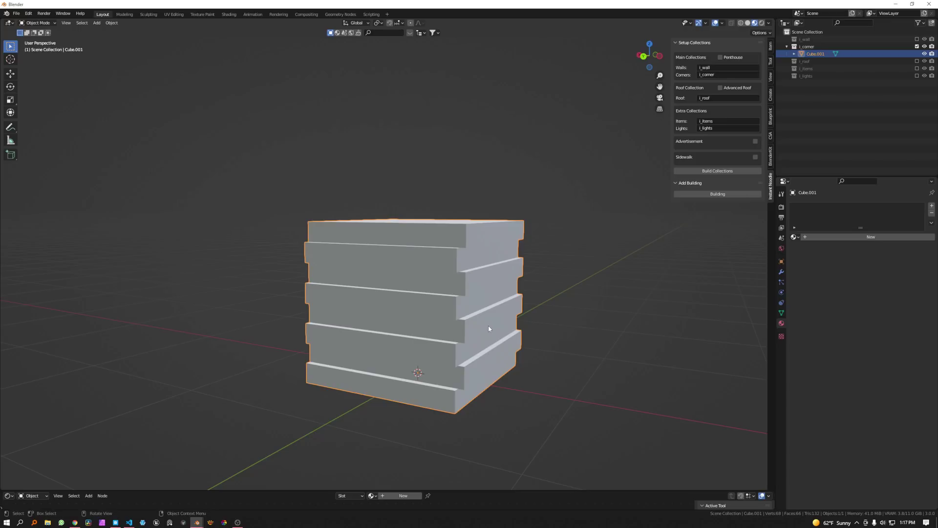
middle_click_drag(488, 325, 425, 296)
Step: Exclude the i_corner collection and include only the i_items and i_wall collections in the view layer
left_click(916, 46)
left_click(916, 54)
middle_click_drag(460, 191, 456, 277)
left_click(916, 53)
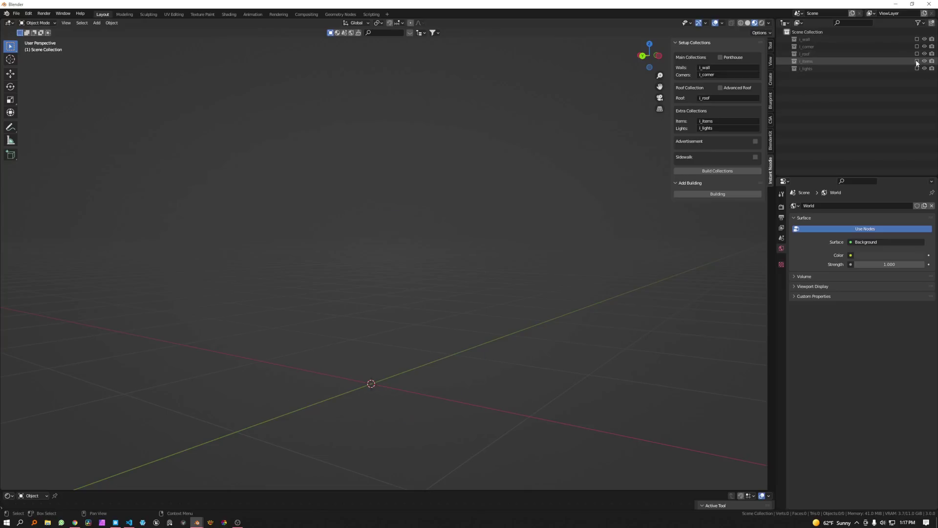
left_click(916, 61)
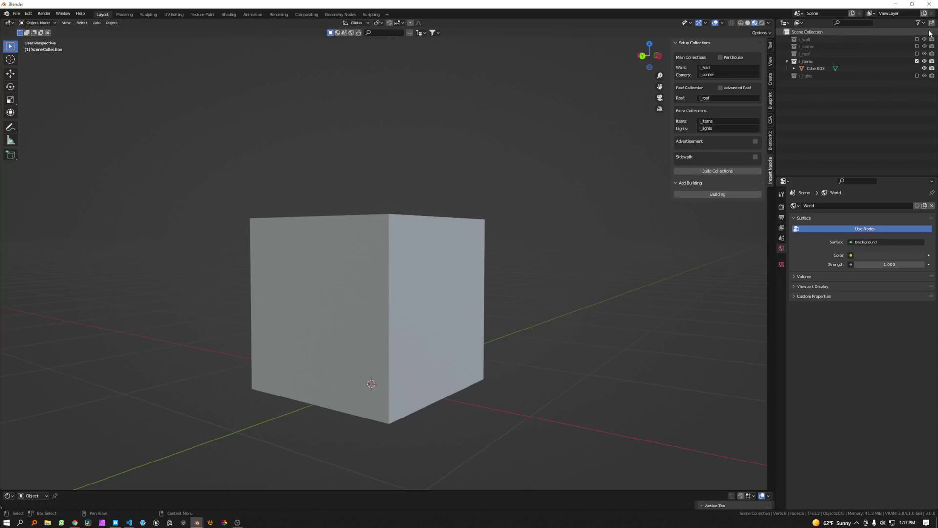
left_click(916, 39)
mouse_move(458, 288)
middle_mouse_down()
mouse_move(447, 295)
mouse_move(465, 297)
middle_mouse_up()
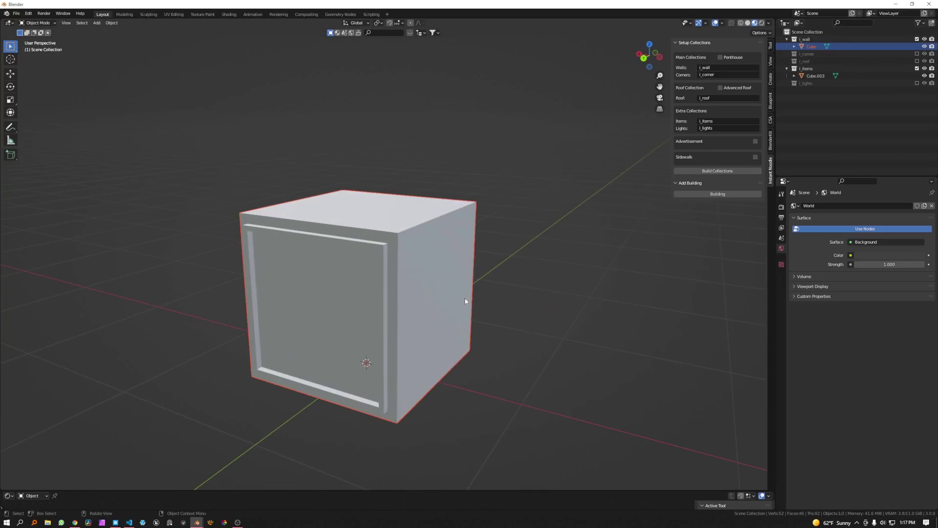
Step: Scale the i_items cube's mesh down in Edit Mode to a small box inside the wall piece
left_click(814, 76)
middle_click_drag(498, 280, 482, 276)
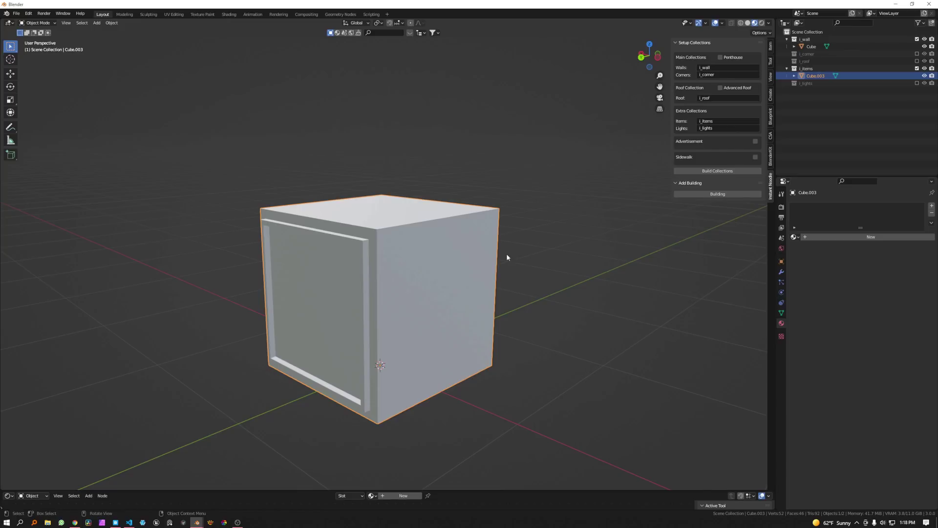
left_click(802, 76)
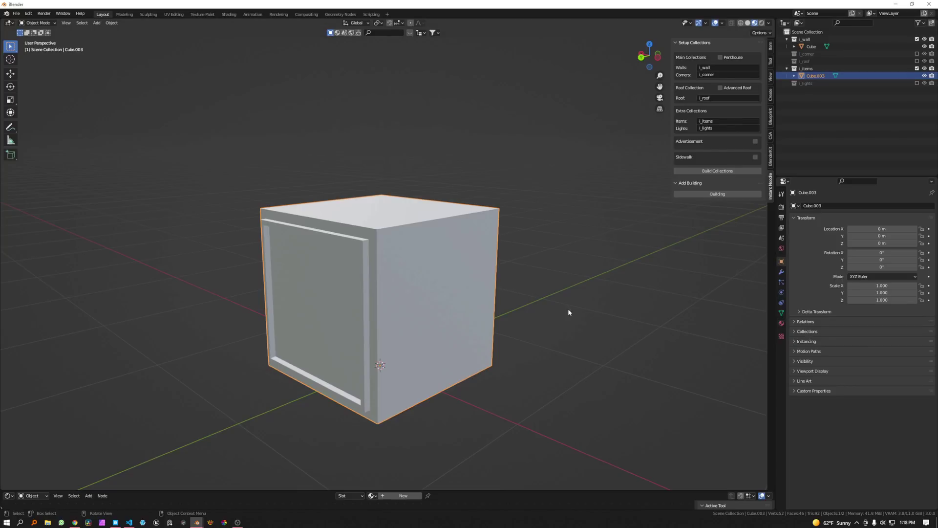
key("Tab")
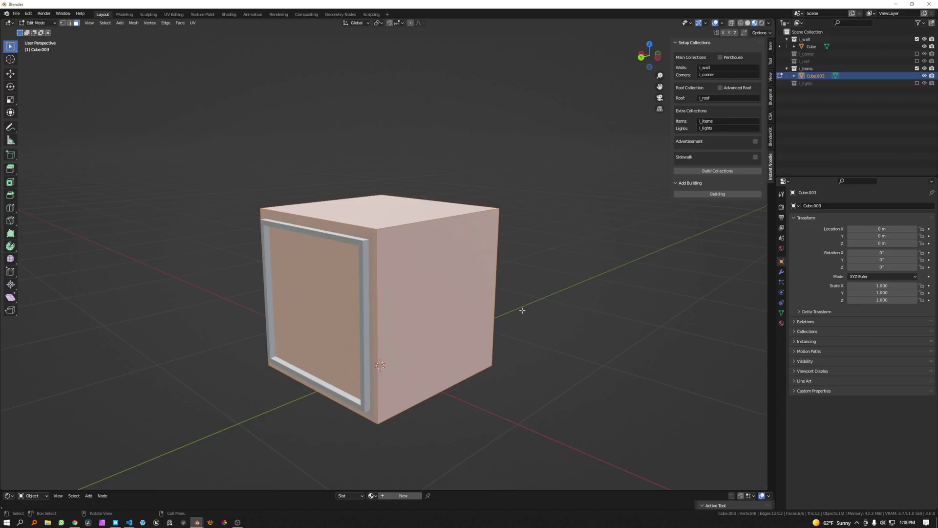
key("s")
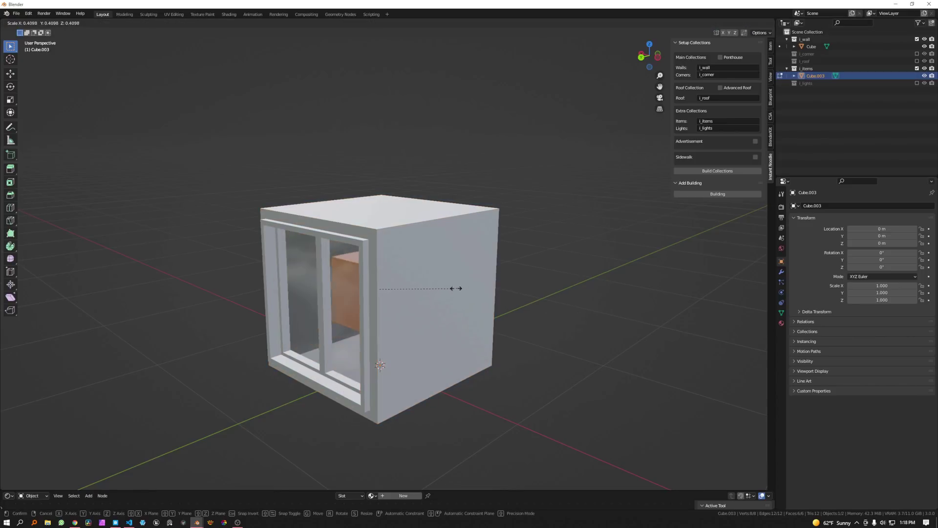
left_click(418, 287)
Step: Move the small box's mesh along Y to the window side, and about -0.294 m along X to one pane
middle_click_drag(376, 335, 402, 326)
scroll(415, 331, "down", 2)
key("g")
key("x")
key("y")
left_click(448, 335)
key("g")
key("x")
left_click(478, 339)
scroll(398, 339, "up", 1)
scroll(398, 339, "up", 2)
middle_click_drag(398, 339, 430, 340)
middle_click_drag(428, 377, 471, 307)
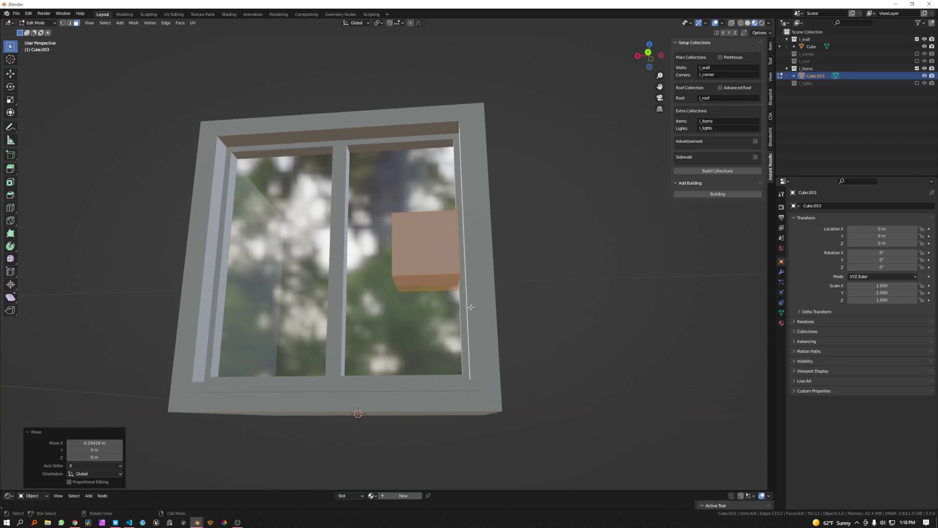
Step: Move the small box's mesh to the pane's lower corner and add 11 evenly spaced horizontal loop cuts around it
key("g")
key("x")
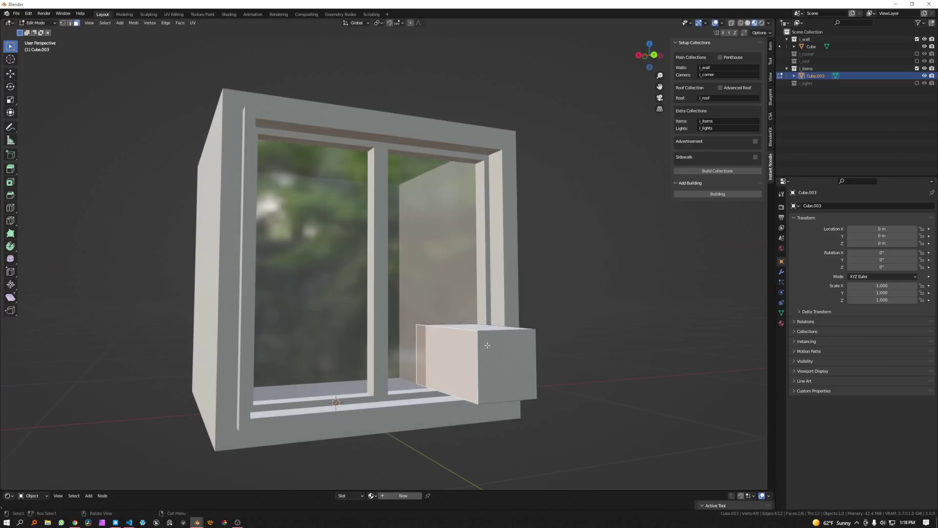
key("ctrl+r")
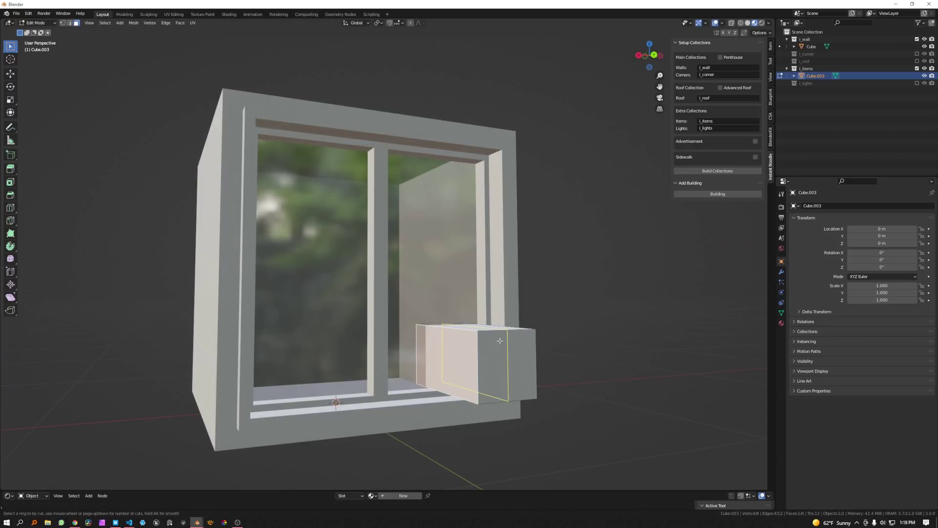
scroll(476, 339, "up", 10)
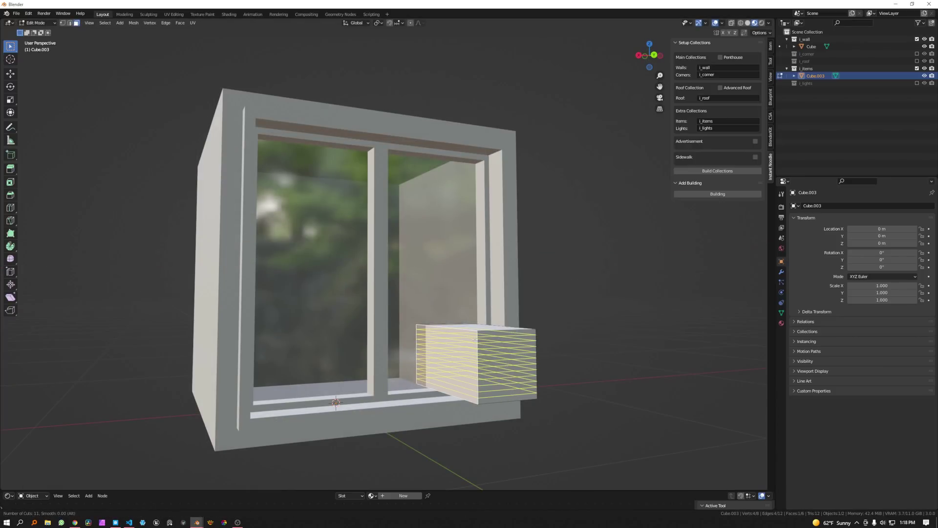
left_click(474, 339)
right_click(455, 332)
Step: Extrude alternating horizontal strips on one side of the small box outward by about 0.163 m to form vent slats
key("3")
left_click(453, 336)
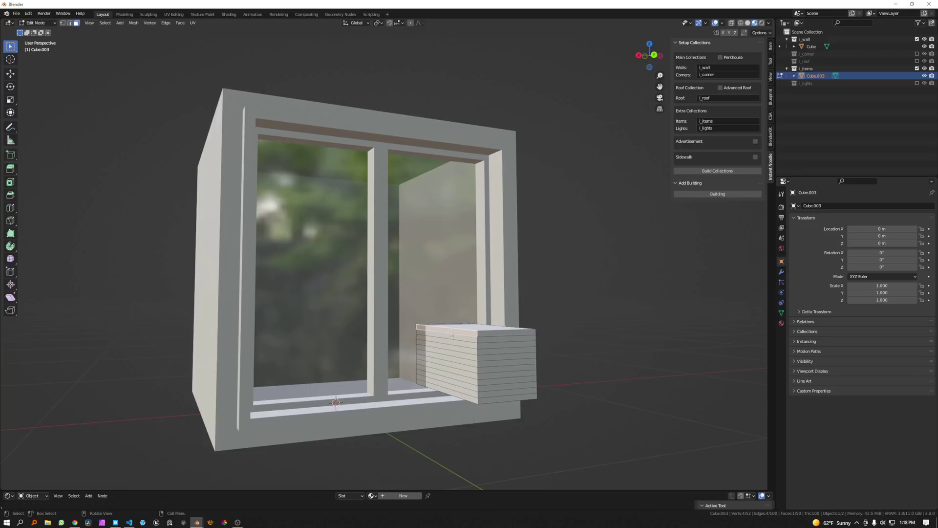
left_click(462, 344, "shift")
left_click(461, 361, "shift")
left_click(462, 371, "shift")
left_click(461, 377, "shift")
left_click(459, 397, "shift")
mouse_move(485, 394)
middle_mouse_down()
mouse_move(468, 391)
mouse_move(477, 383)
middle_mouse_up()
key("e")
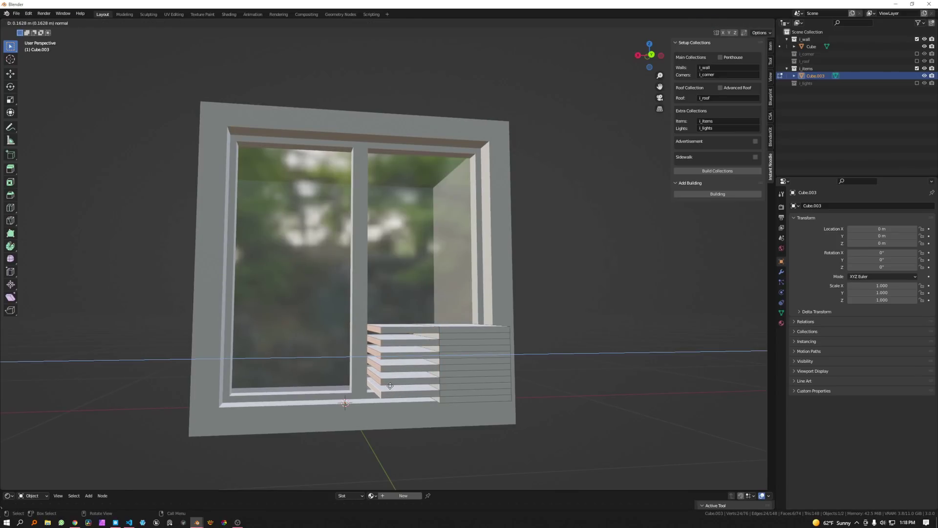
left_click(390, 386)
mouse_move(390, 386)
middle_mouse_down()
mouse_move(508, 415)
mouse_move(490, 400)
mouse_move(575, 398)
mouse_move(539, 407)
mouse_move(402, 387)
mouse_move(438, 390)
mouse_move(441, 407)
mouse_move(428, 408)
mouse_move(397, 381)
middle_mouse_up()
key("Tab")
scroll(447, 395, "down", 3)
key("Tab")
middle_click_drag(357, 380, 411, 347)
key("Tab")
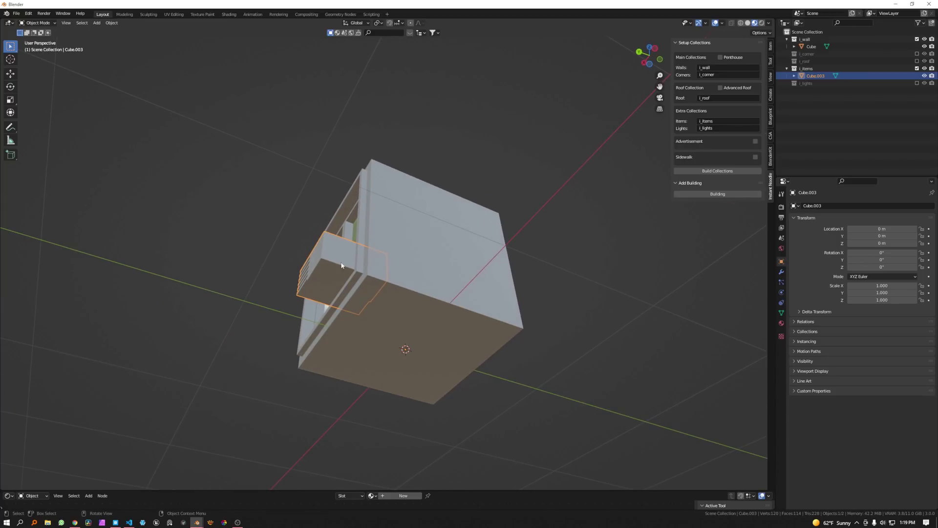
Step: Set the slatted box's origin to the 3D cursor
middle_click_drag(403, 346, 404, 322)
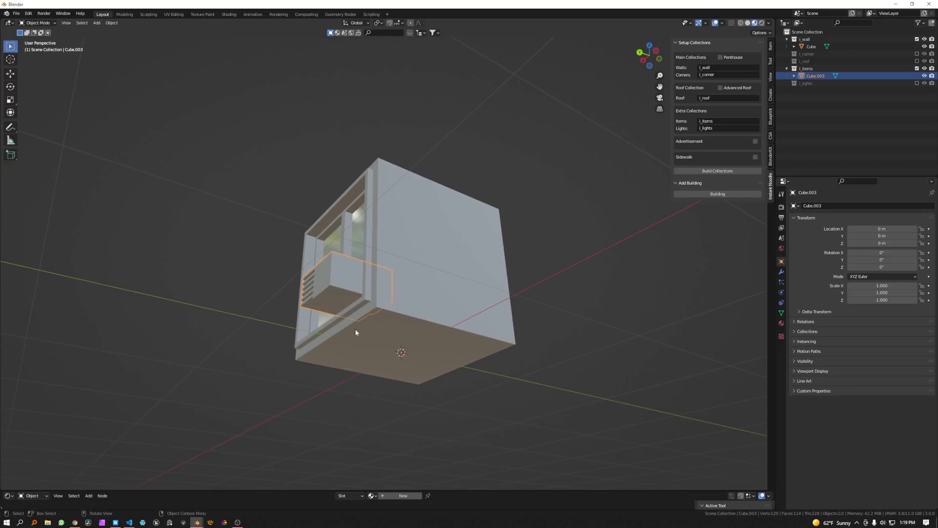
left_click(112, 22)
mouse_move(146, 38)
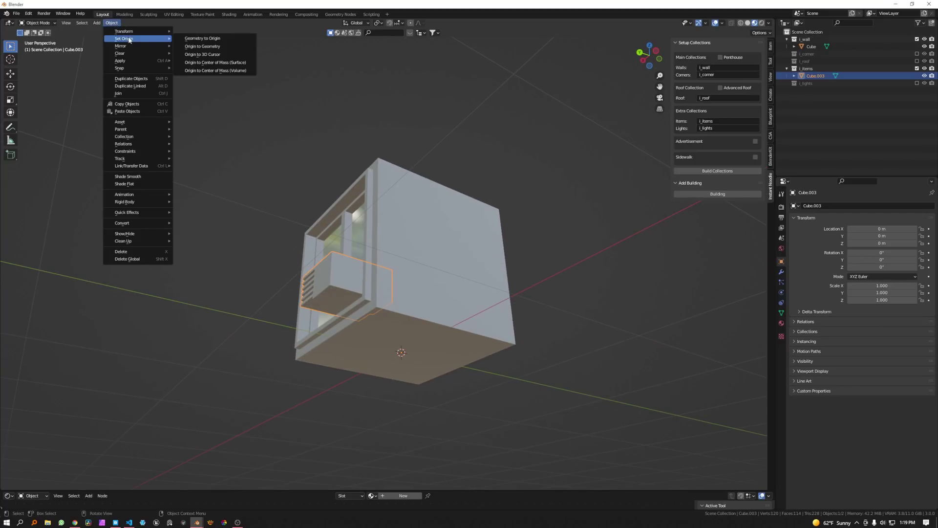
left_click(211, 54)
left_click(431, 154)
Step: Exclude the i_items collection and include only the i_lights and i_wall collections in the view layer
middle_click_drag(430, 153, 462, 311)
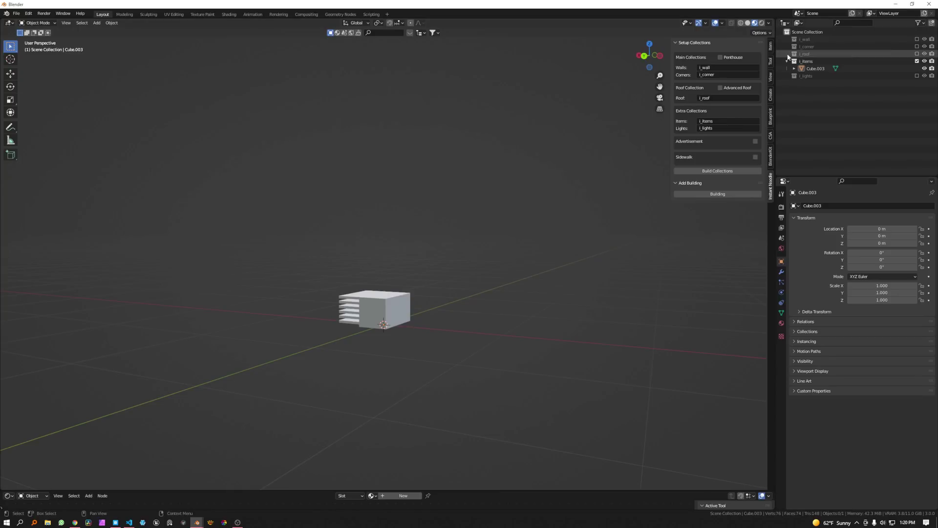
middle_click_drag(393, 301, 387, 312)
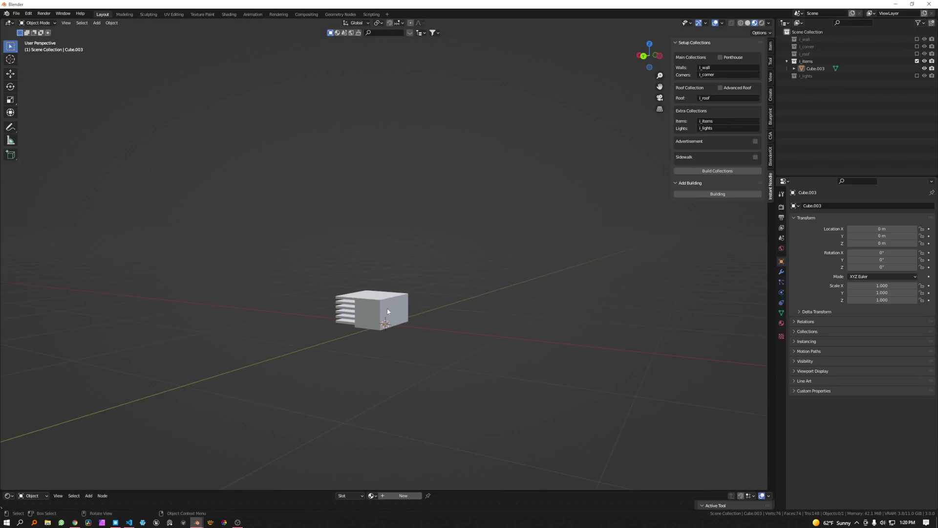
left_click(916, 61)
left_click(916, 69)
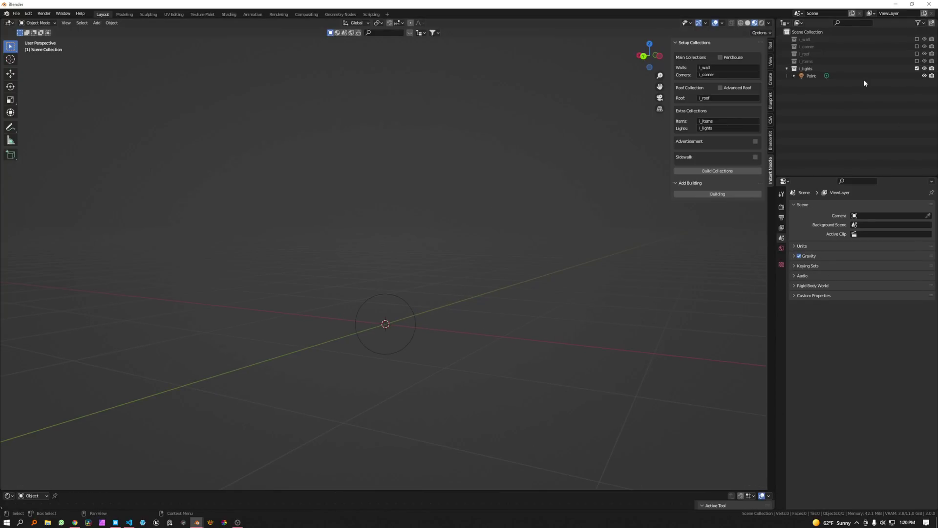
left_click(916, 39)
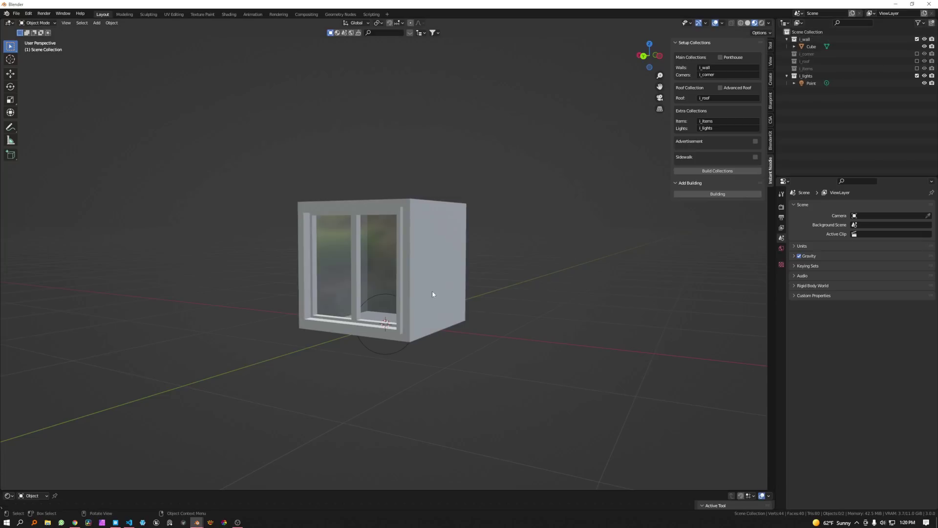
Step: Raise the point light about 0.453 m along Z to the middle of the wall piece's window
left_click(400, 320)
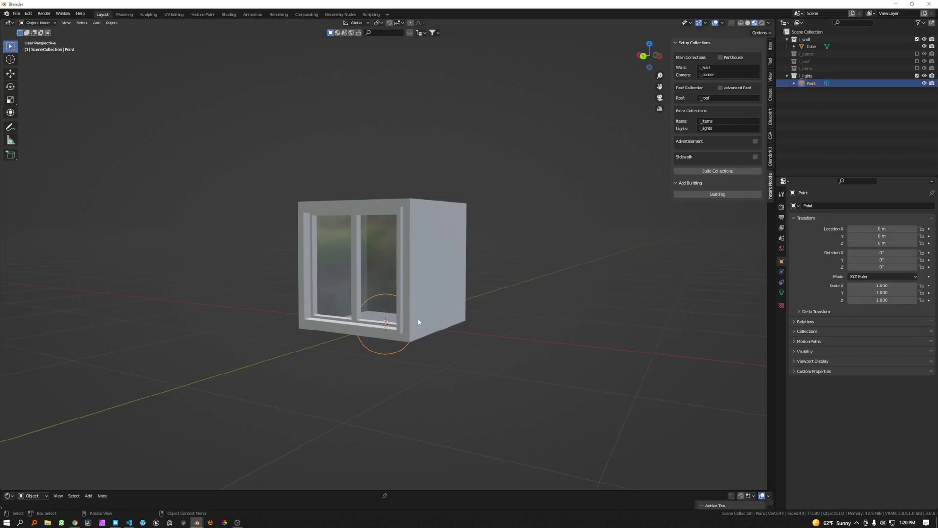
key("g")
key("z")
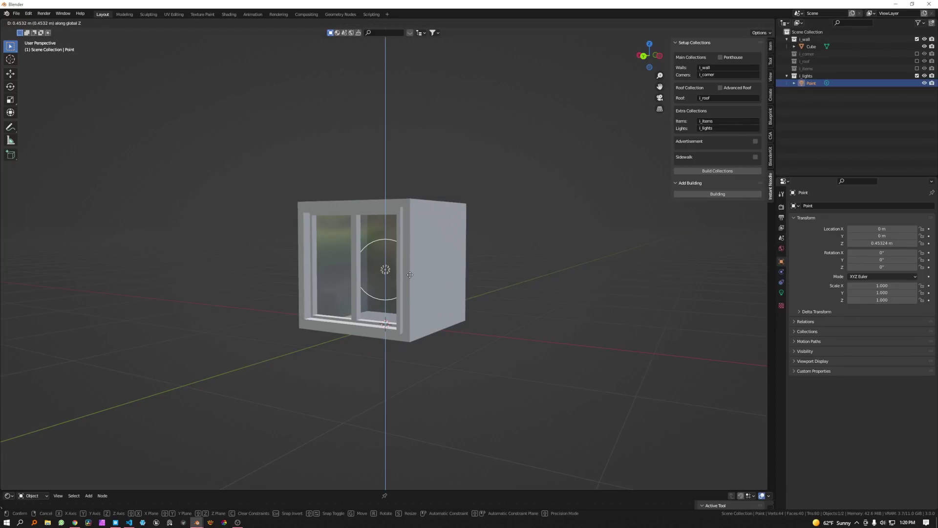
left_click(401, 290)
mouse_move(350, 321)
middle_mouse_down()
mouse_move(414, 324)
mouse_move(379, 328)
middle_mouse_up()
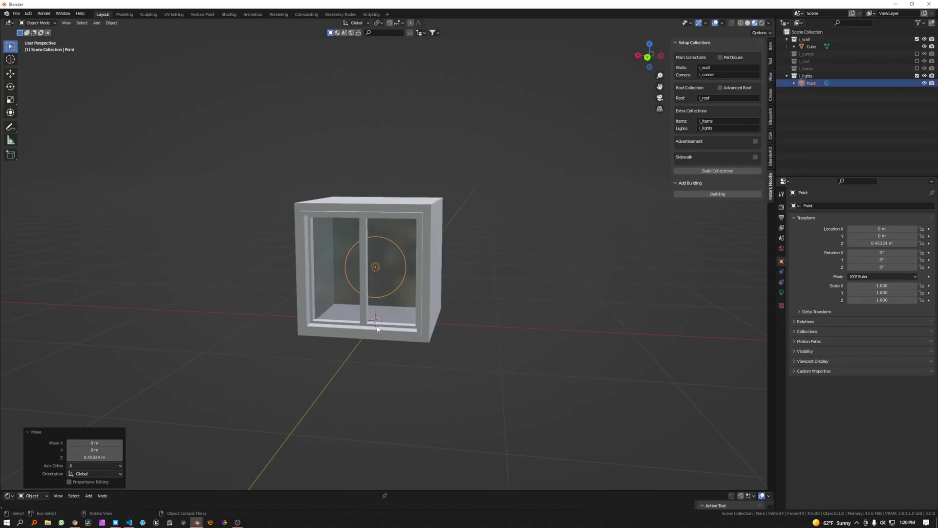
Step: Show the viewport in rendered shading and give the point light a warm peach-orange colour
left_click(761, 22)
middle_click_drag(433, 278, 406, 274)
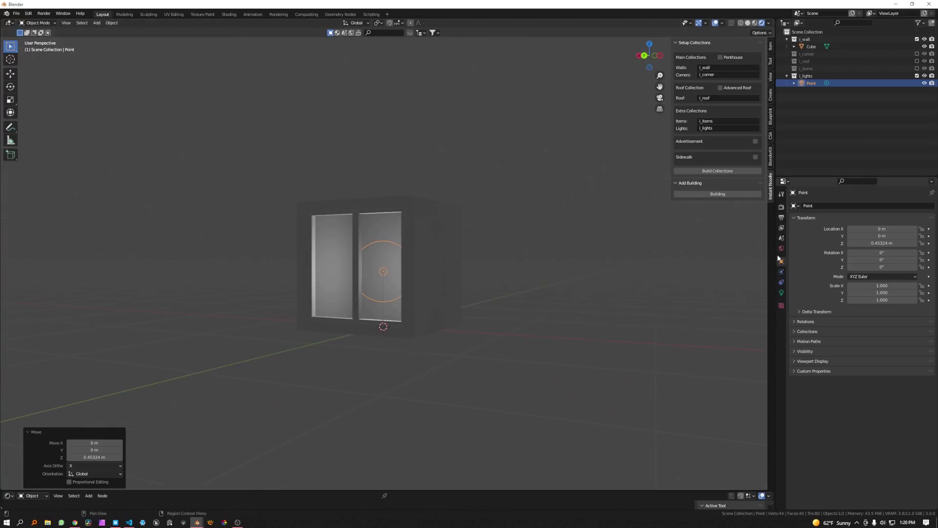
left_click(781, 292)
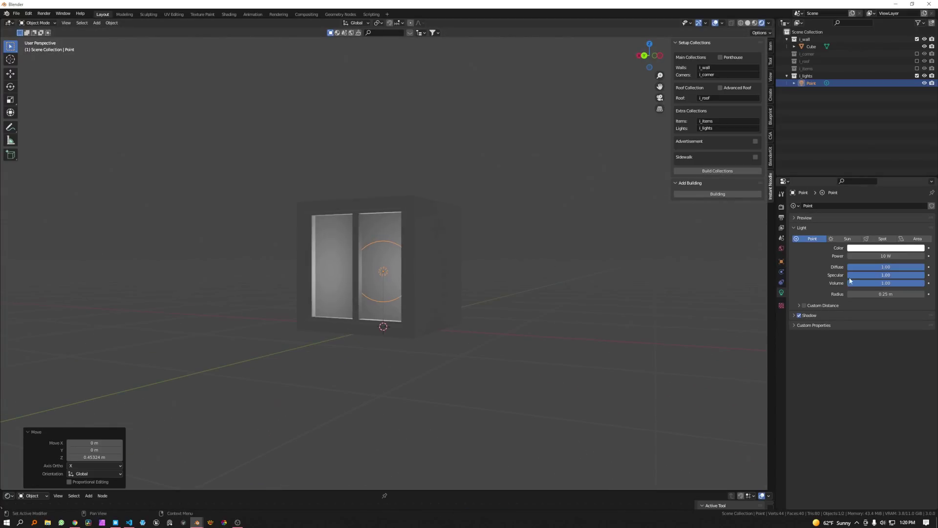
left_click(884, 250)
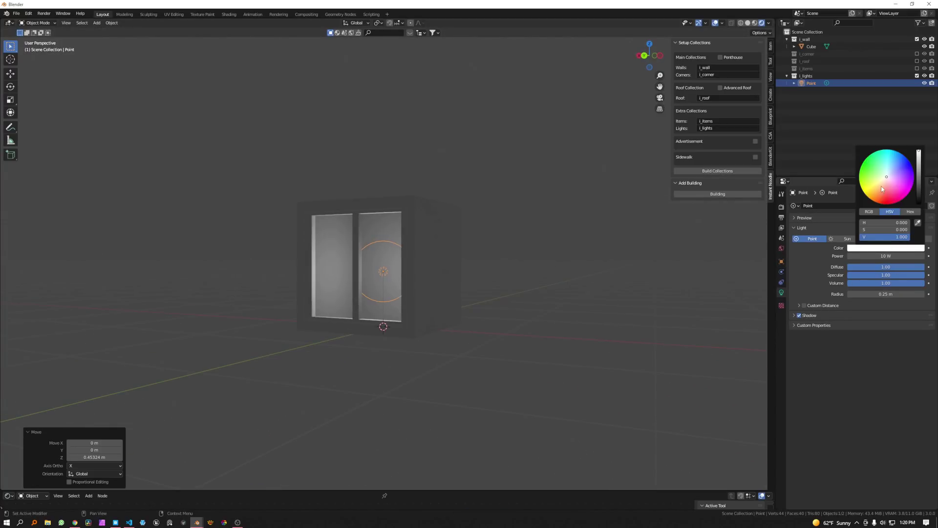
left_click(881, 189)
left_click_drag(882, 190, 882, 187)
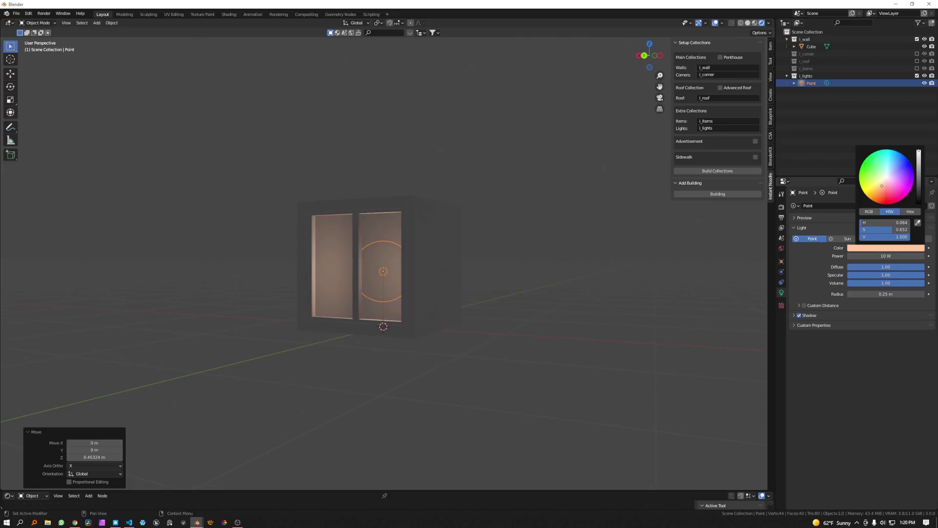
Step: Set the point light's power to about 79.2 W and its radius to 0.08 m
left_click_drag(885, 255, 921, 255)
middle_click_drag(452, 271, 907, 312)
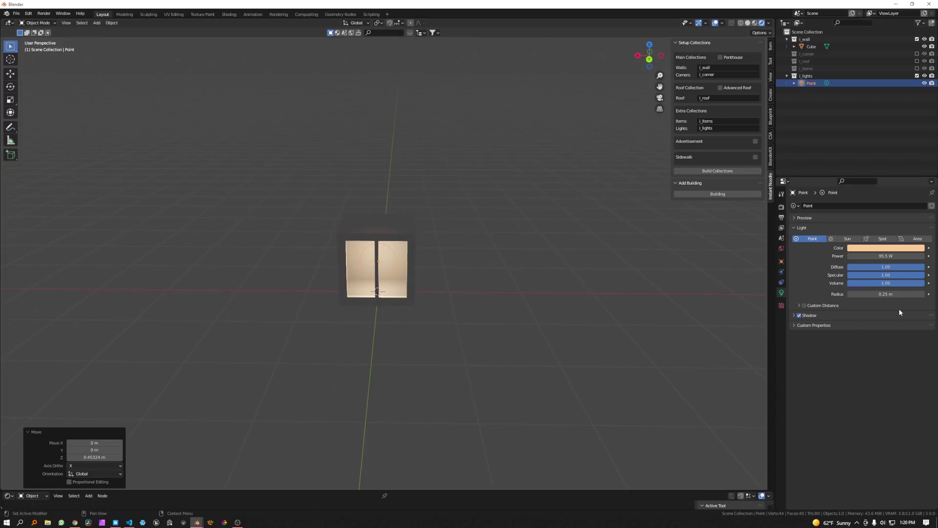
left_click_drag(886, 255, 875, 256)
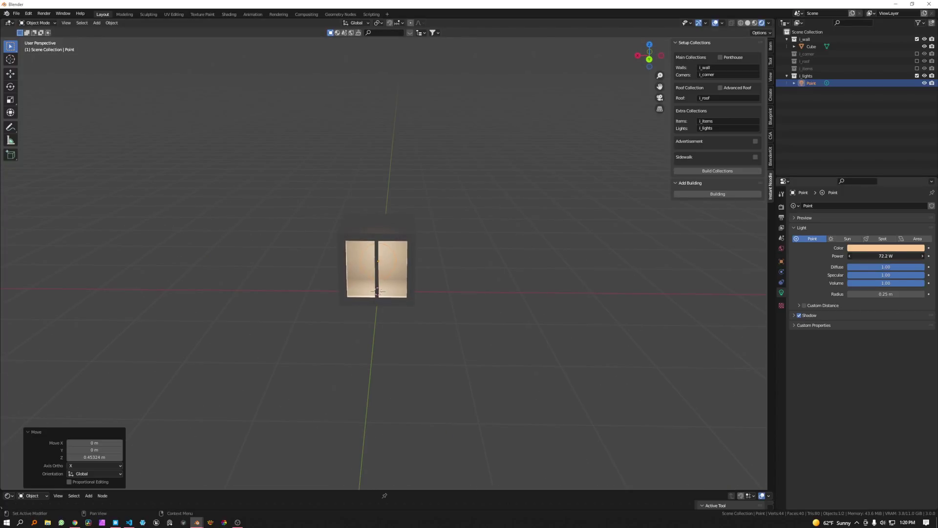
left_click_drag(885, 294, 872, 294)
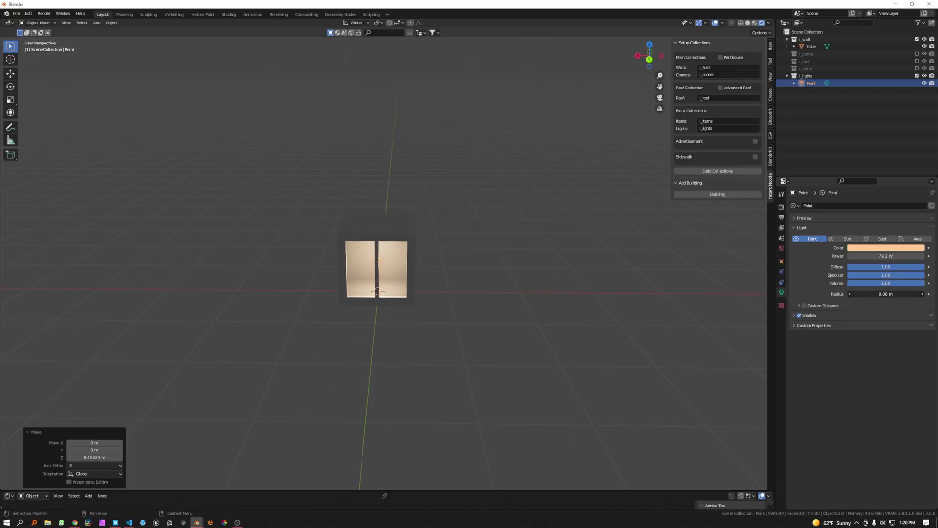
left_click_drag(872, 294, 872, 293)
middle_click_drag(617, 311, 532, 315)
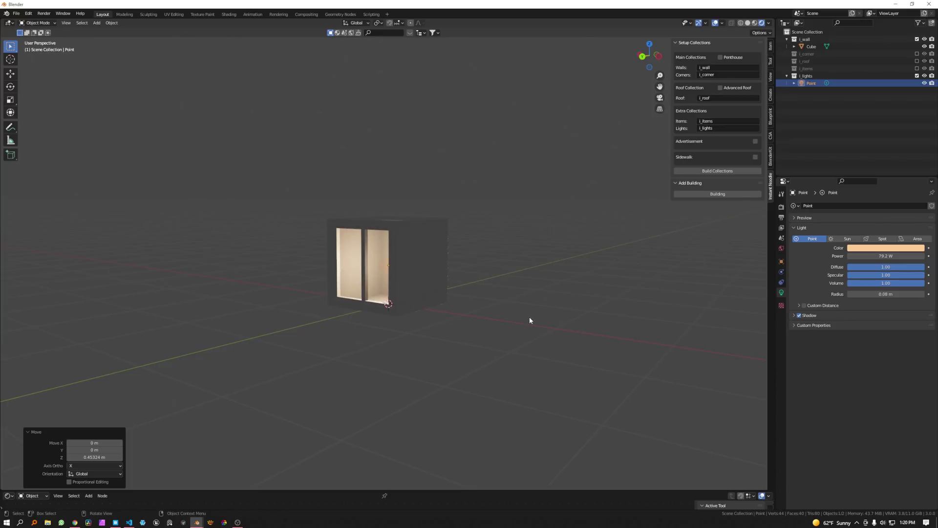
left_click(520, 324)
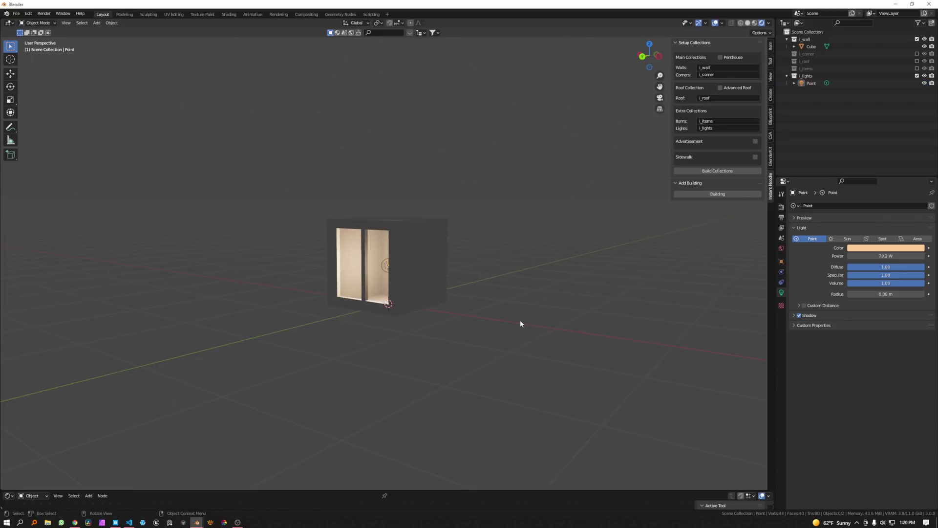
Step: Exclude the i_wall and i_lights collections from the view layer
left_click(809, 84)
left_click(916, 39)
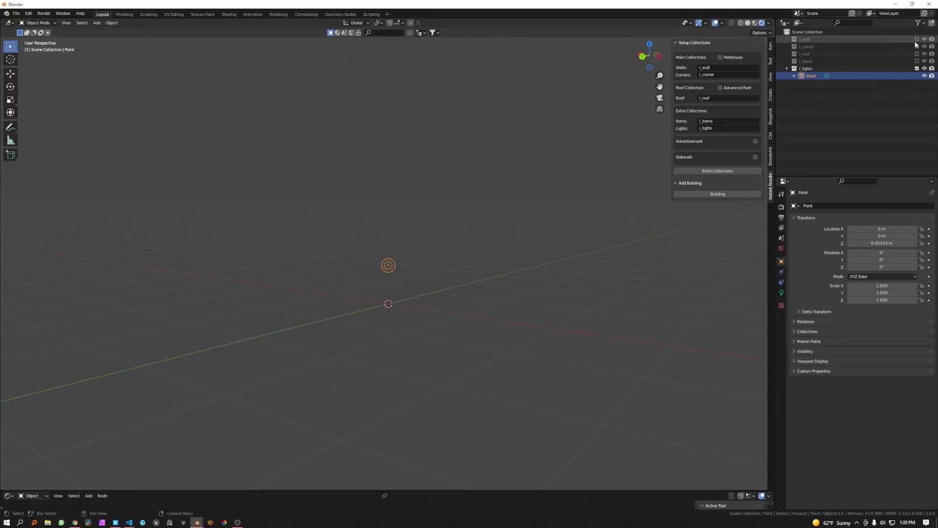
left_click(917, 69)
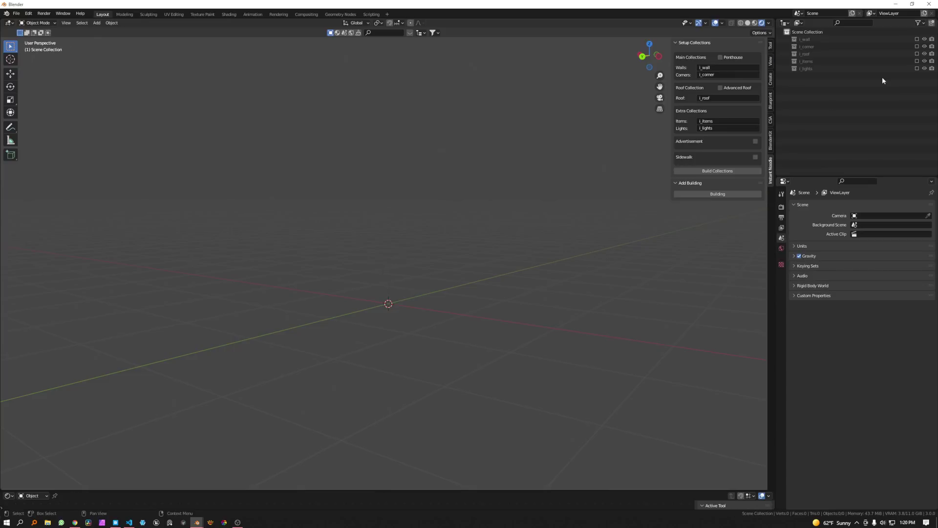
Step: Generate a building from the prepared collections with the add-on's default dimensions
middle_click_drag(490, 274, 695, 202, "shift")
left_click(711, 193)
scroll(396, 282, "down", 8)
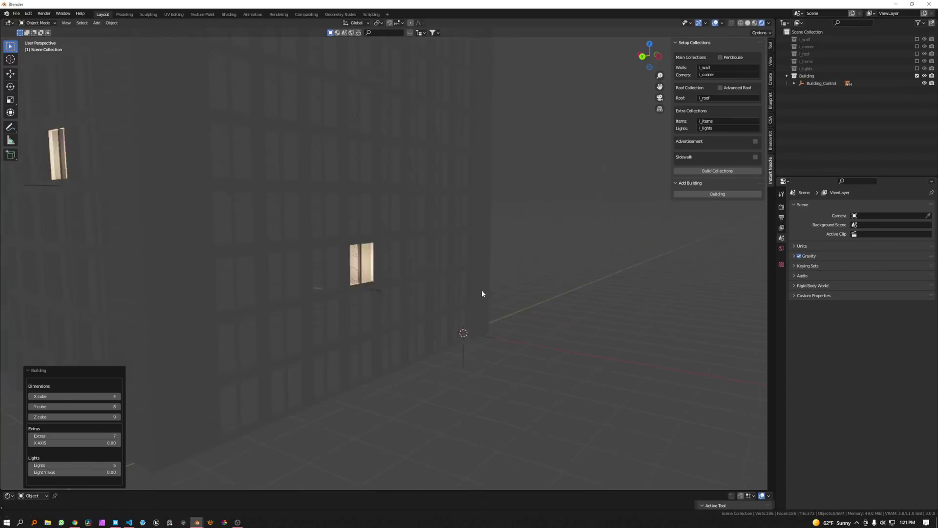
scroll(423, 263, "up", 3)
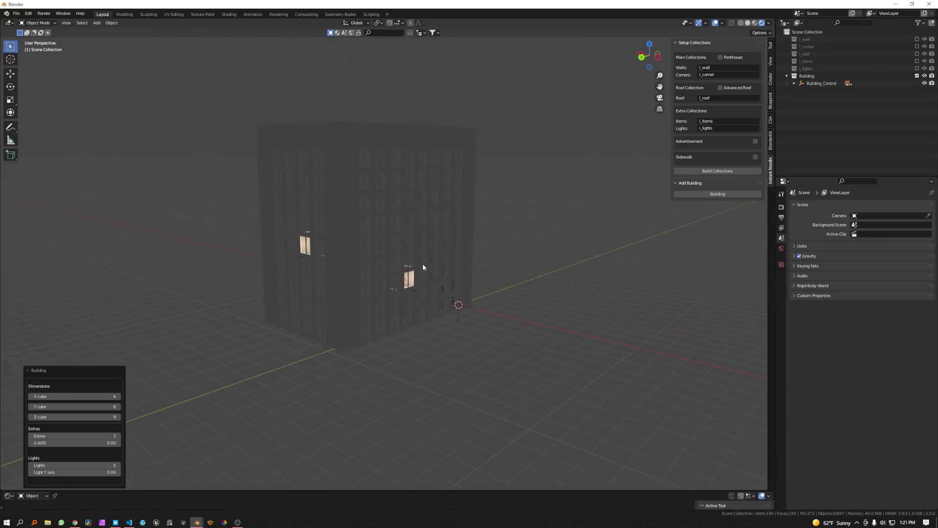
middle_click_drag(374, 368, 360, 348)
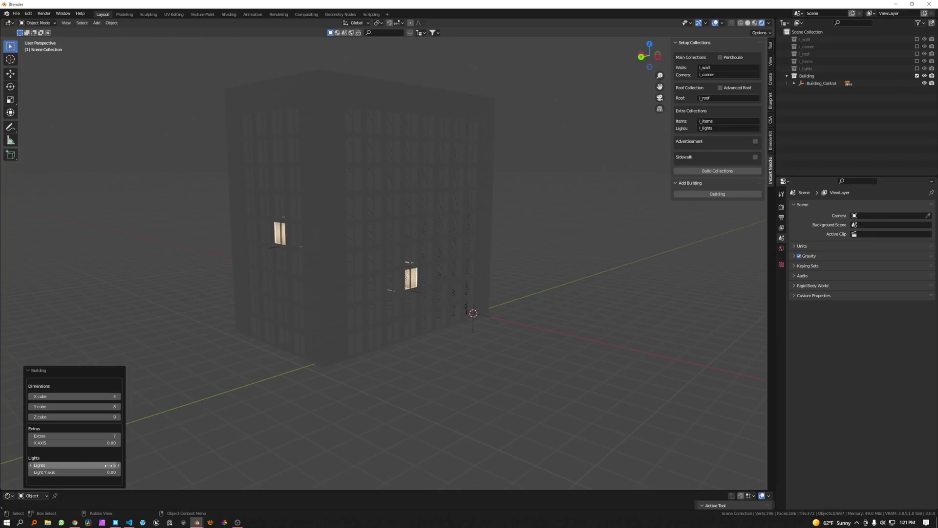
Step: Set the building's Lights amount to 84 and turn off the viewport overlays
left_click_drag(108, 465, 195, 465)
mouse_move(230, 384)
middle_mouse_down()
mouse_move(316, 373)
mouse_move(222, 377)
middle_mouse_up()
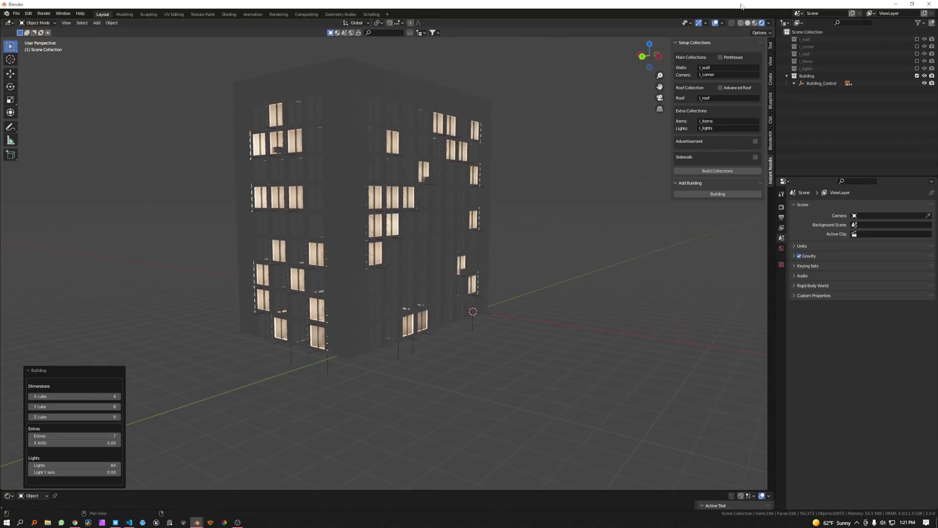
left_click(715, 23)
scroll(388, 264, "up", 2)
middle_click_drag(389, 264, 486, 233)
scroll(453, 256, "down", 2)
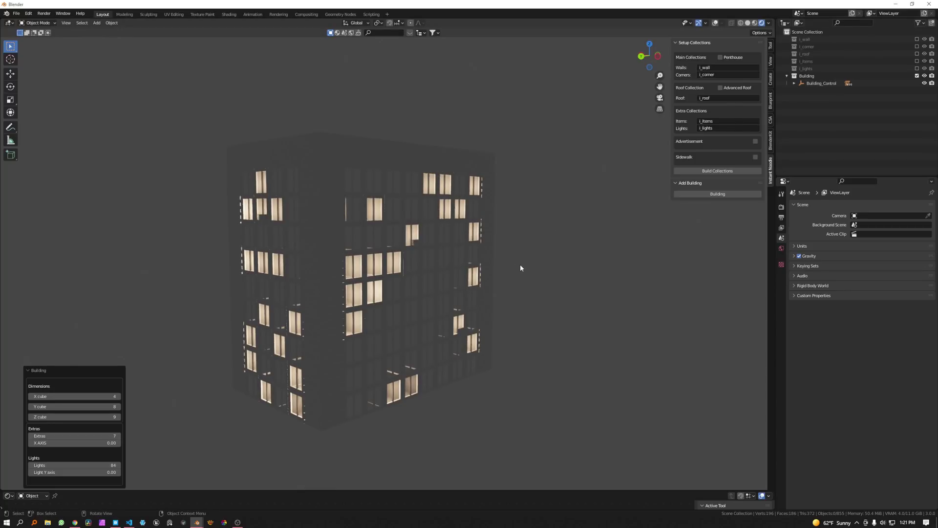
Step: Add a sun light and raise it about 12.3 m along Z above the building
key("shift+a")
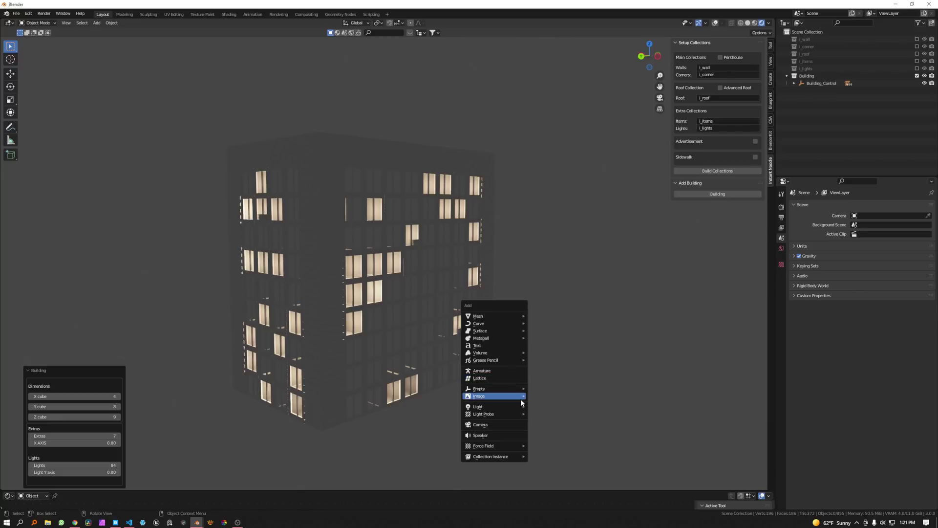
mouse_move(519, 406)
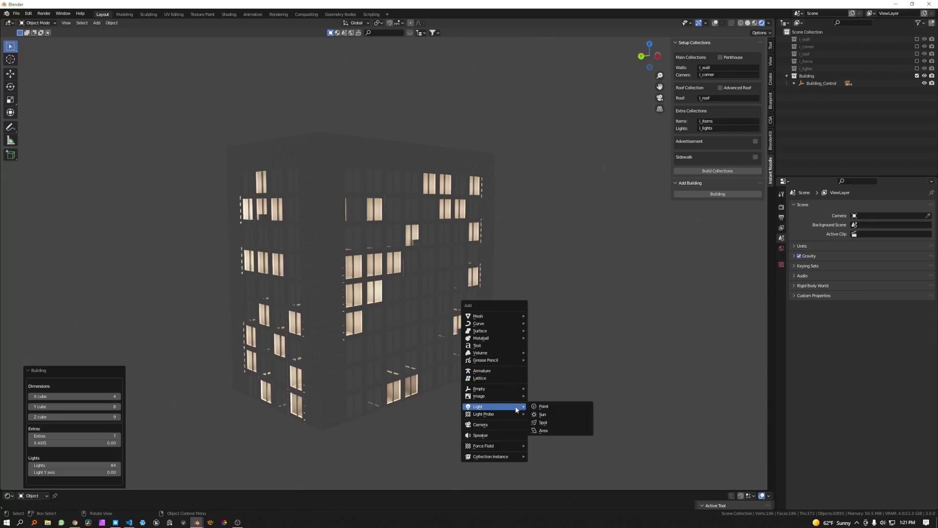
left_click(545, 415)
key("g")
key("z")
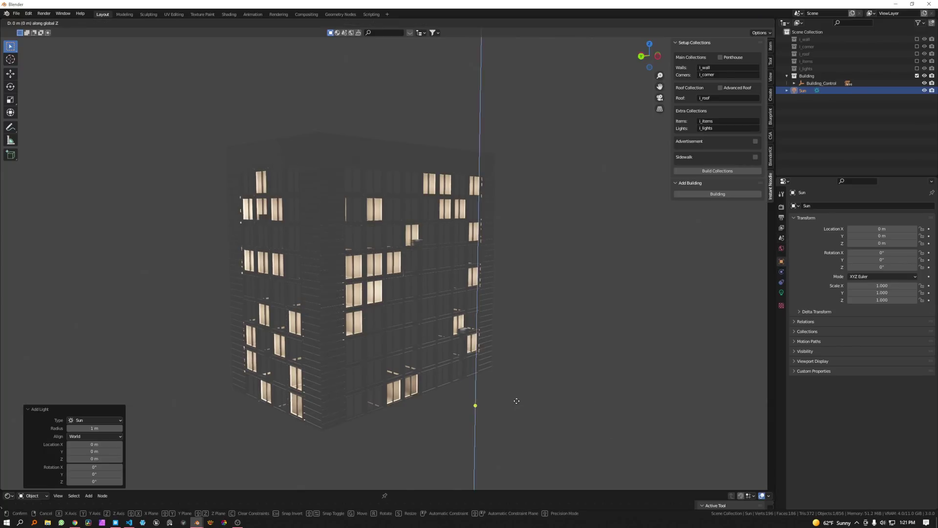
left_click(523, 186)
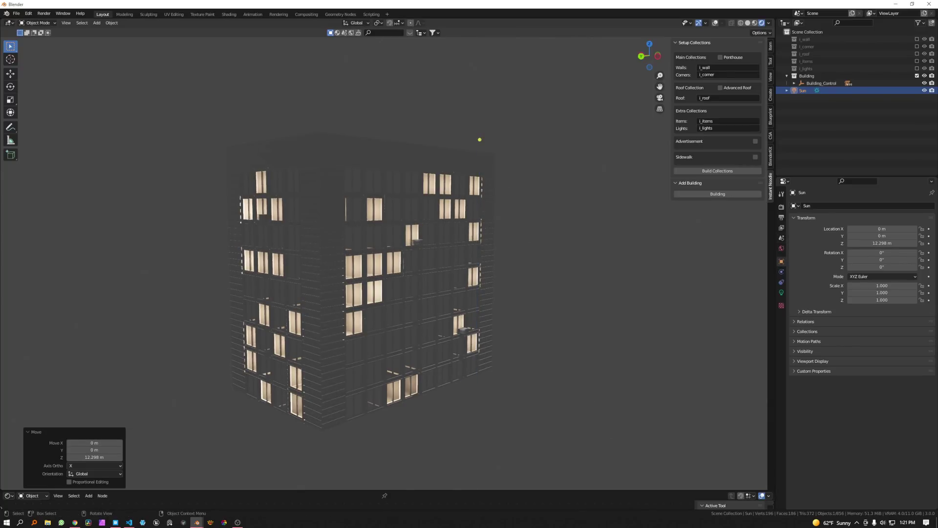
Step: Rotate the sun light freely by about 25.8° and 42.4° so that it lights the building's facades
key("r")
key("r")
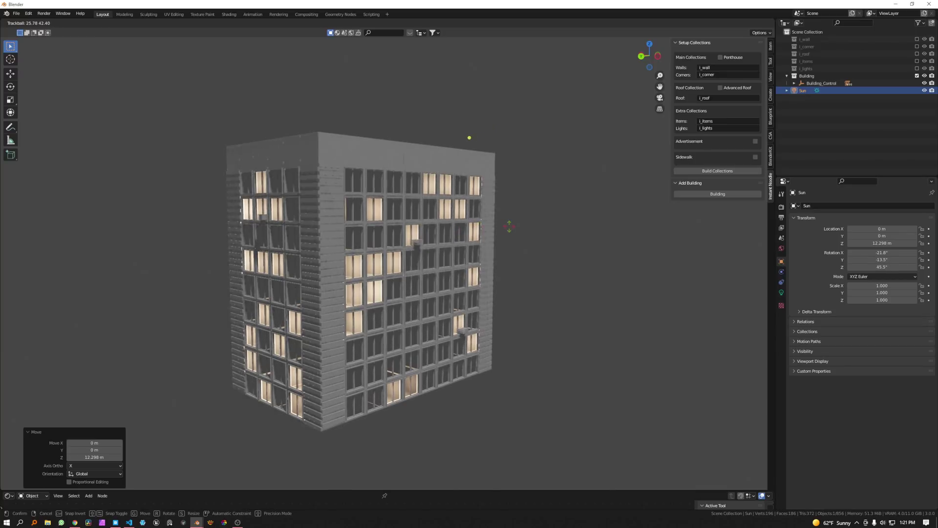
left_click(508, 226)
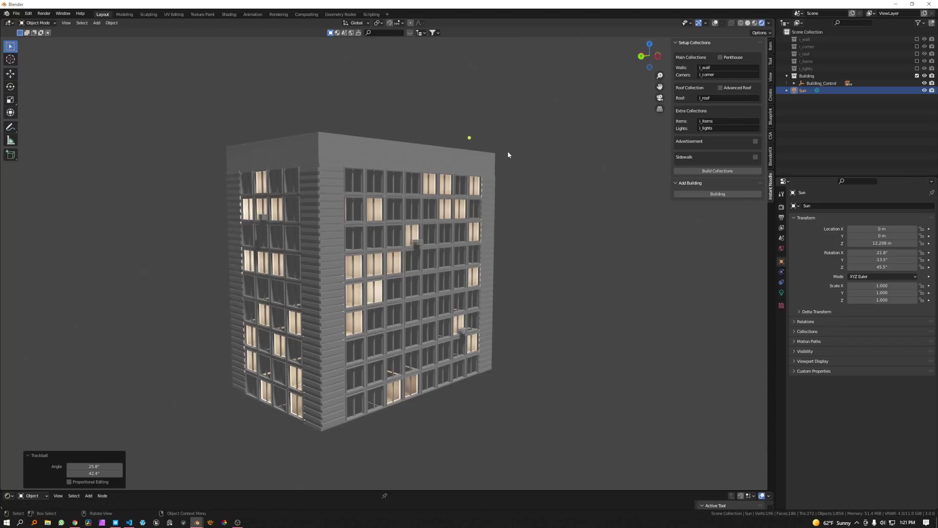
Step: Select the Building_Control object, show the selectability toggles in the outliner and turn the viewport overlays back on
left_click(814, 84)
left_click(918, 22)
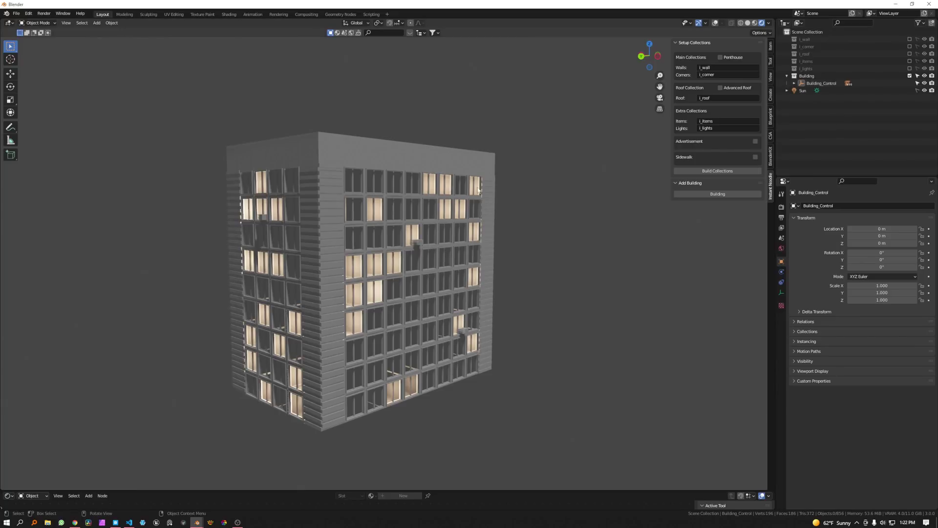
left_click(714, 24)
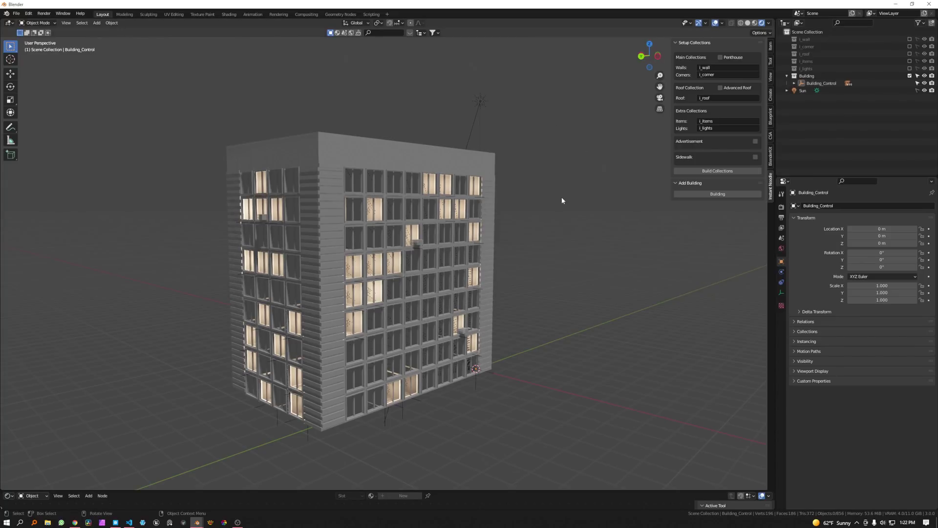
Step: Delete the generated building together with its emptied Building collection
key("a")
key("Delete")
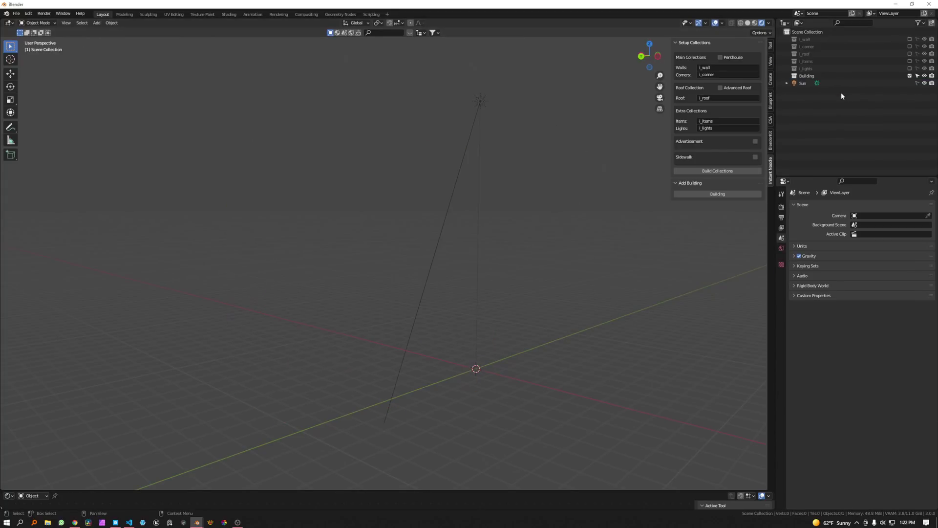
left_click(806, 77)
key("Delete")
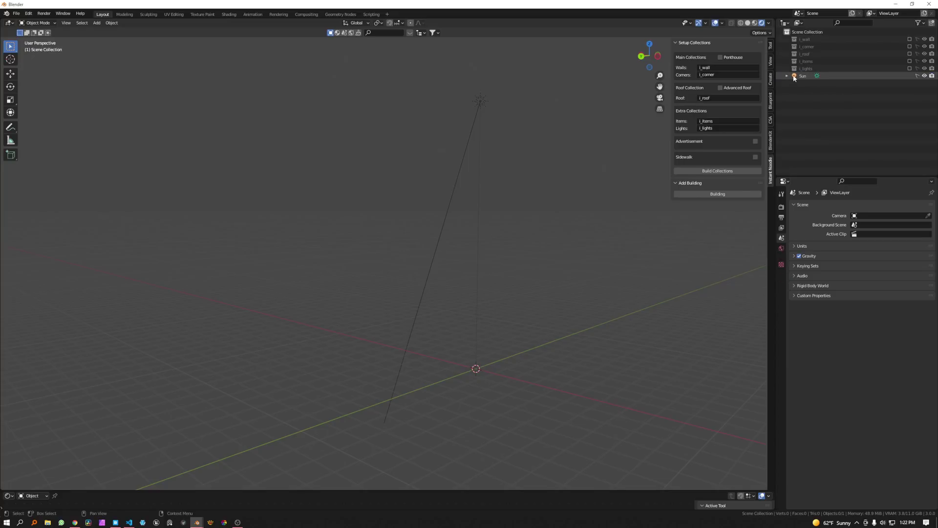
Step: Create a new collection in the scene, move the Sun into it and collapse it
left_click(931, 24)
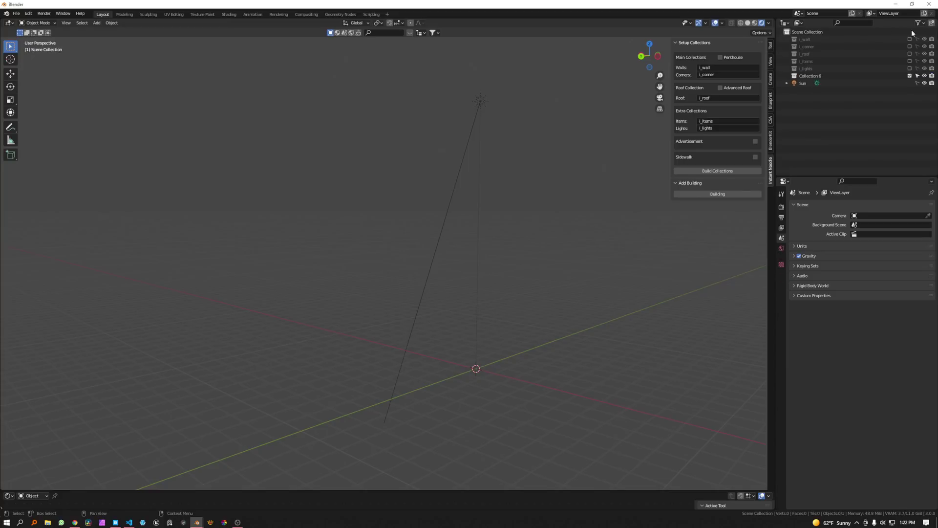
left_click_drag(800, 84, 805, 76)
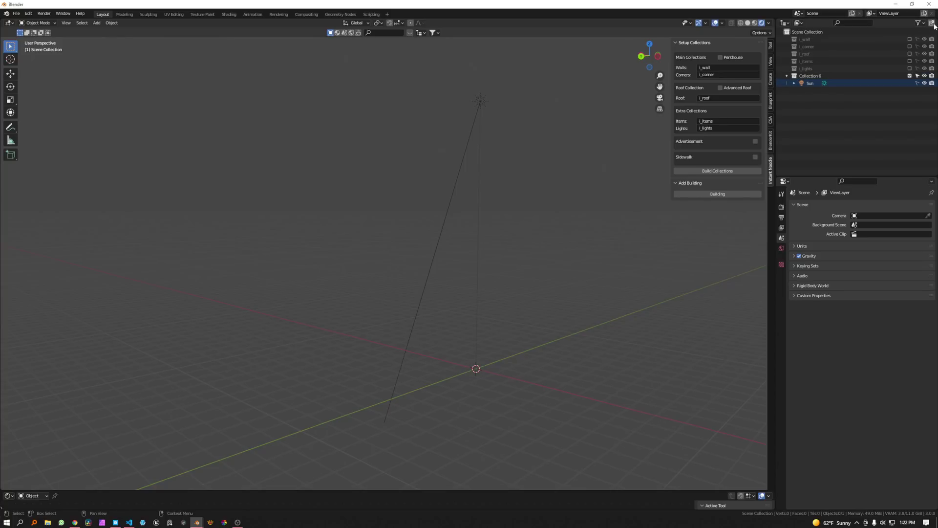
left_click(786, 77)
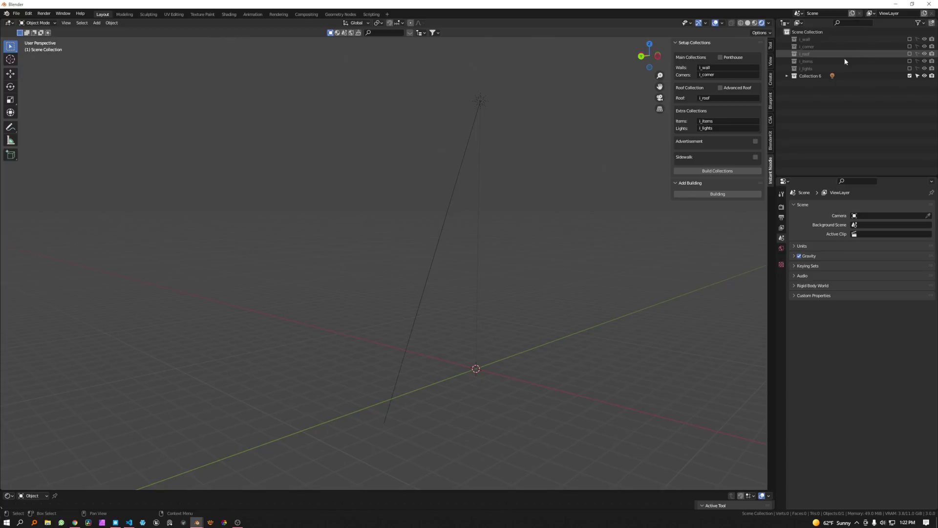
Step: Generate a new building and set its dimensions to X cube 13, Y cube 15 and Z cube 22
left_click(718, 194)
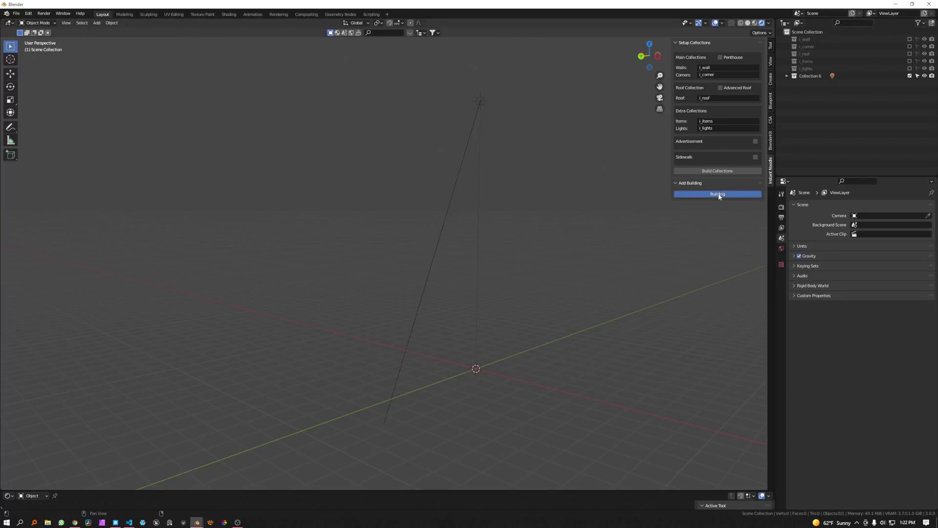
scroll(362, 303, "up", 4)
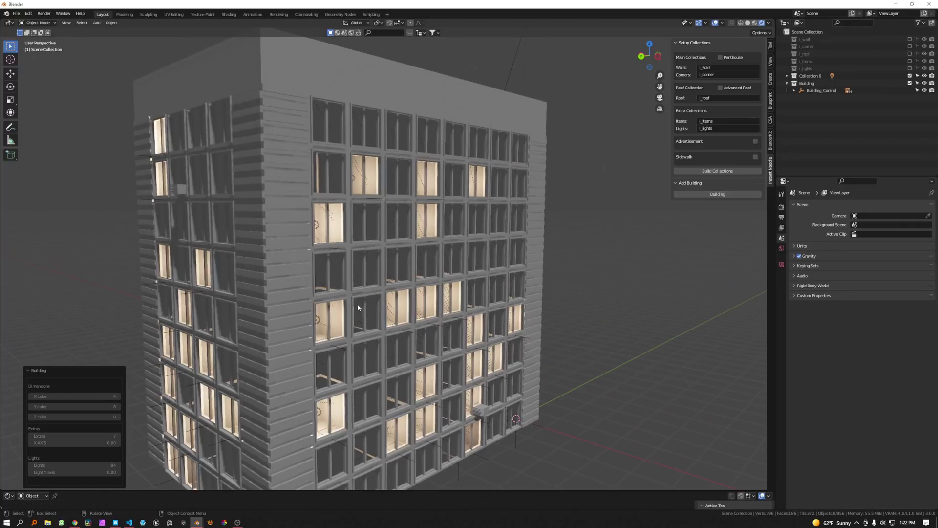
middle_click_drag(354, 303, 414, 274)
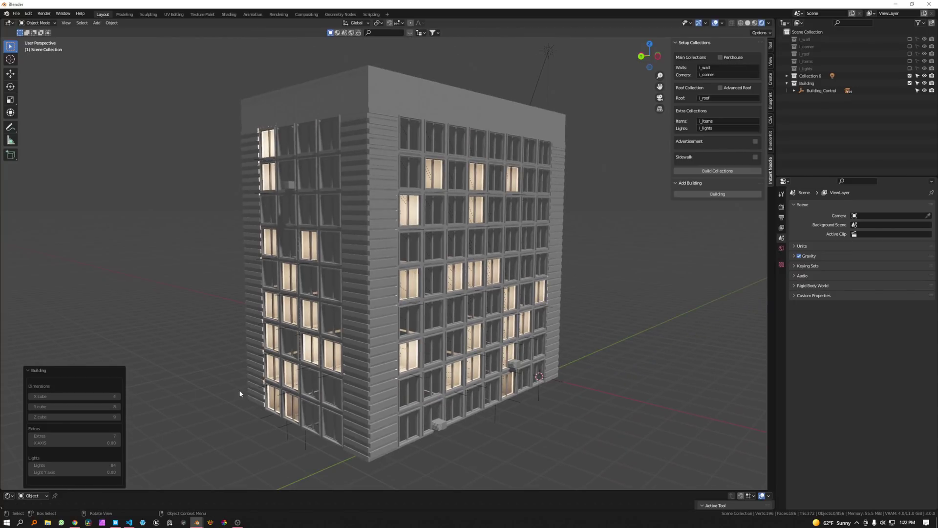
scroll(239, 389, "down", 2)
left_click_drag(113, 398, 171, 397)
left_click_drag(107, 406, 154, 388)
left_click_drag(98, 417, 173, 416)
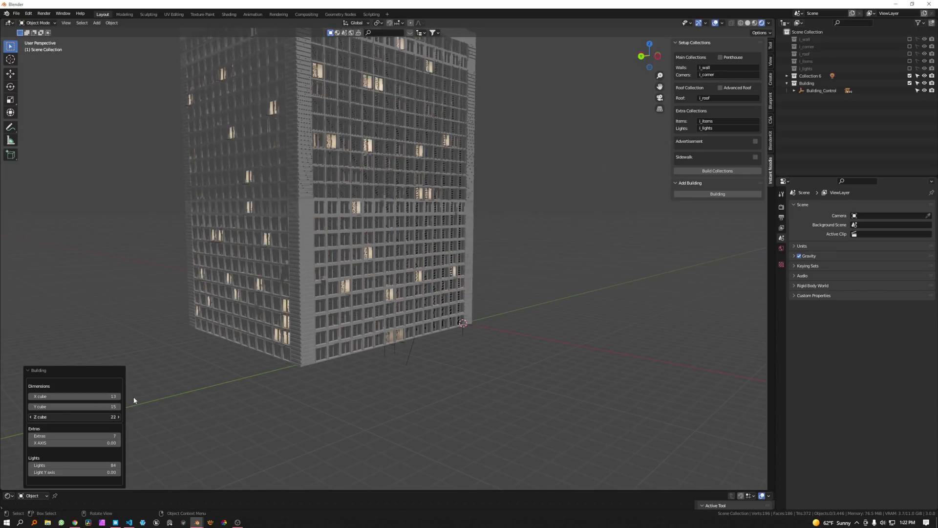
Step: Set the building's Extras amount to 200 and its Lights amount to 20
middle_click_drag(221, 303, 248, 348, "shift")
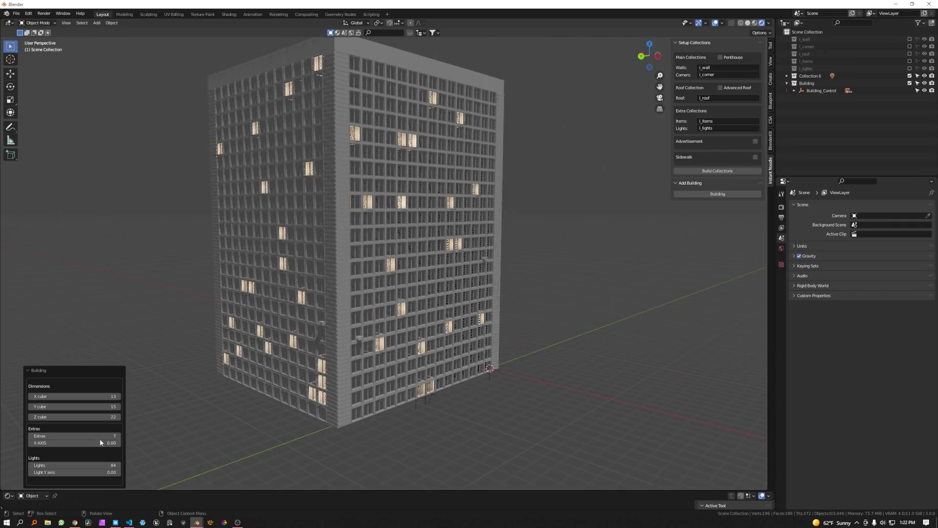
left_click_drag(110, 435, 30, 436)
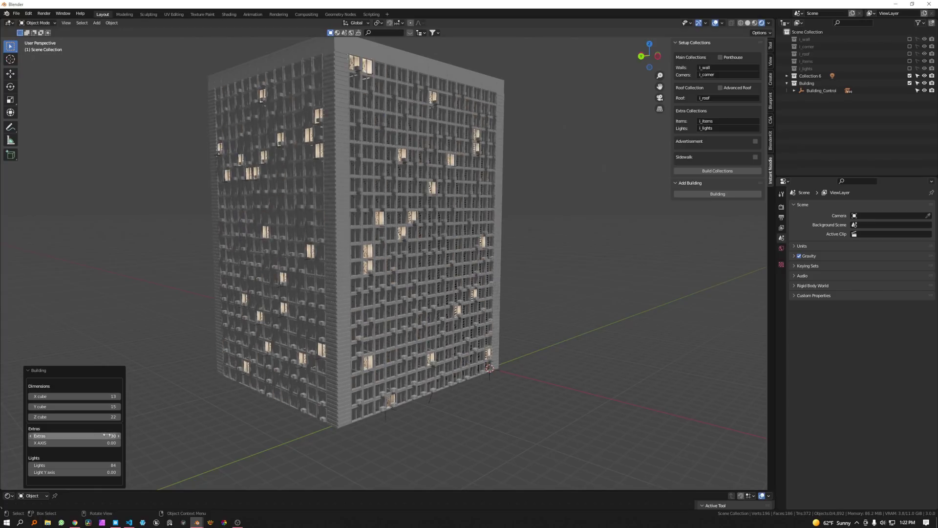
scroll(280, 288, "up", 7)
scroll(281, 288, "down", 2)
mouse_move(280, 288)
middle_mouse_down()
mouse_move(316, 276)
mouse_move(348, 281)
mouse_move(293, 288)
middle_mouse_up()
left_click(64, 437)
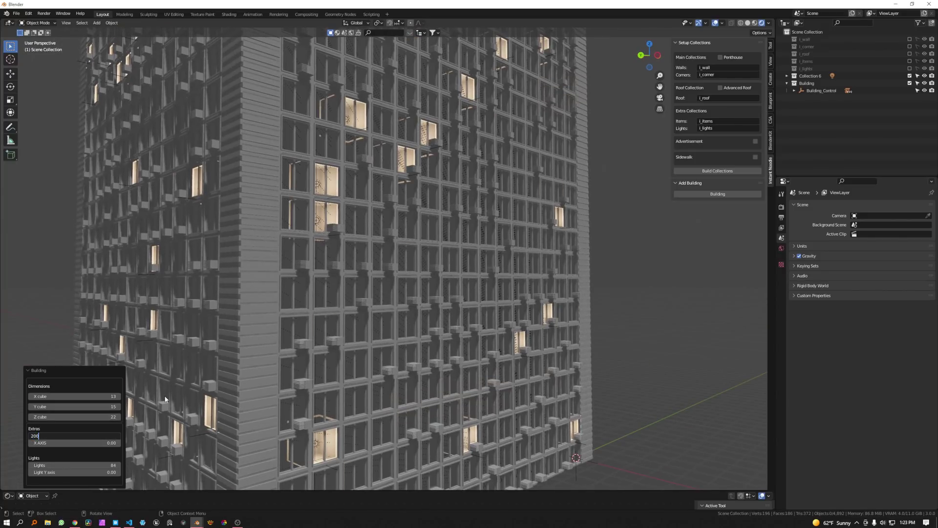
type("200")
key("Return")
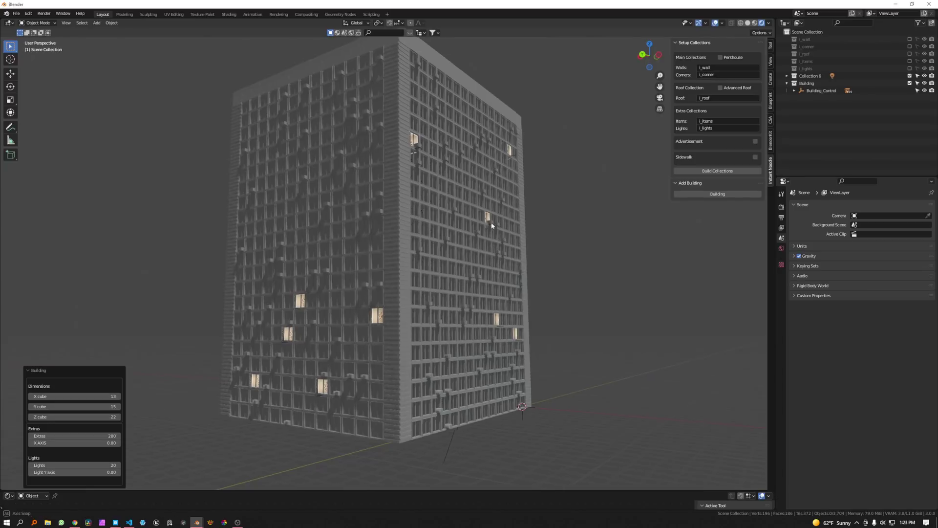
Step: Reshape the building into a low, long block with X cube 7, Y cube 20 and Z cube 4
middle_click_drag(491, 222, 440, 256)
scroll(432, 236, "up", 3)
scroll(433, 234, "down", 3)
scroll(440, 256, "up", 3)
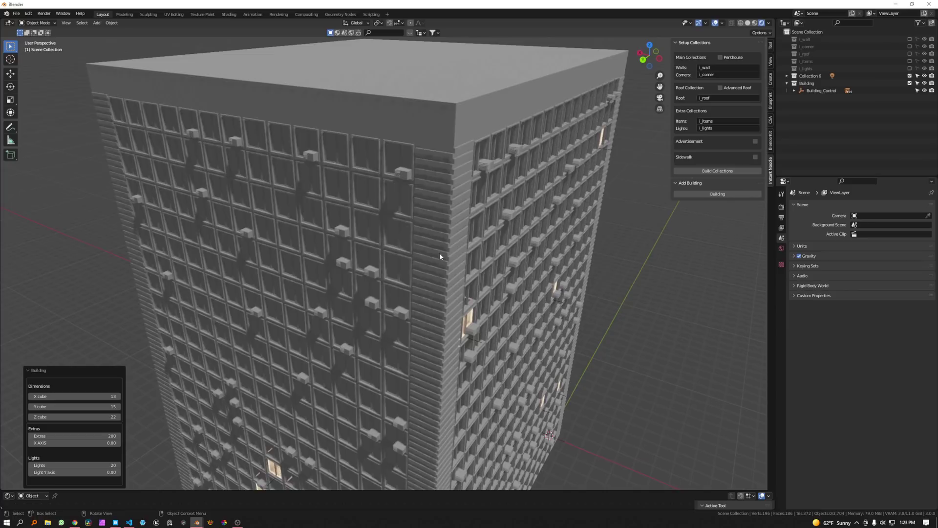
middle_click_drag(473, 215, 477, 237)
scroll(477, 236, "down", 5)
left_click_drag(114, 416, 84, 417)
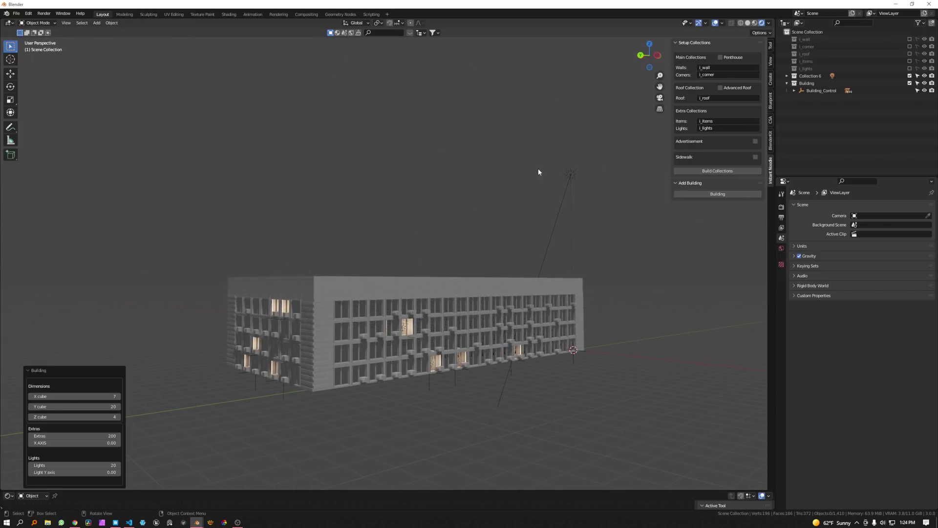
Step: Close the untitled building scene without saving its changes
left_click(930, 4)
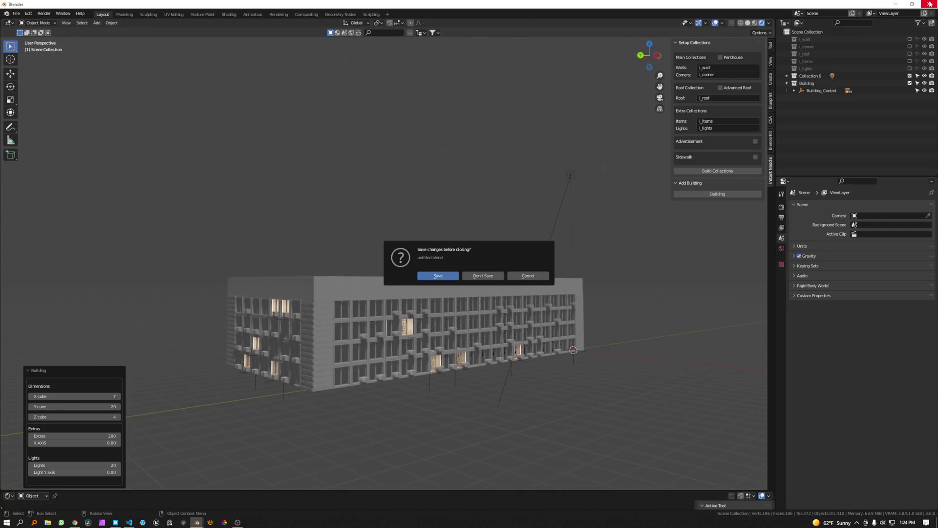
left_click(482, 277)
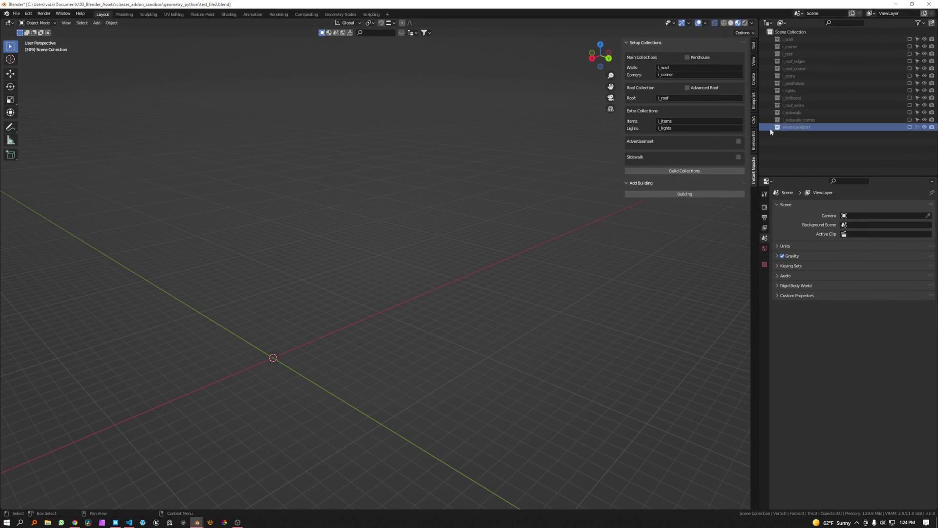
Step: Enable the Penthouse, Advanced Roof, Advertisement and Sidewalk options in the building add-on's collection setup
left_click(687, 58)
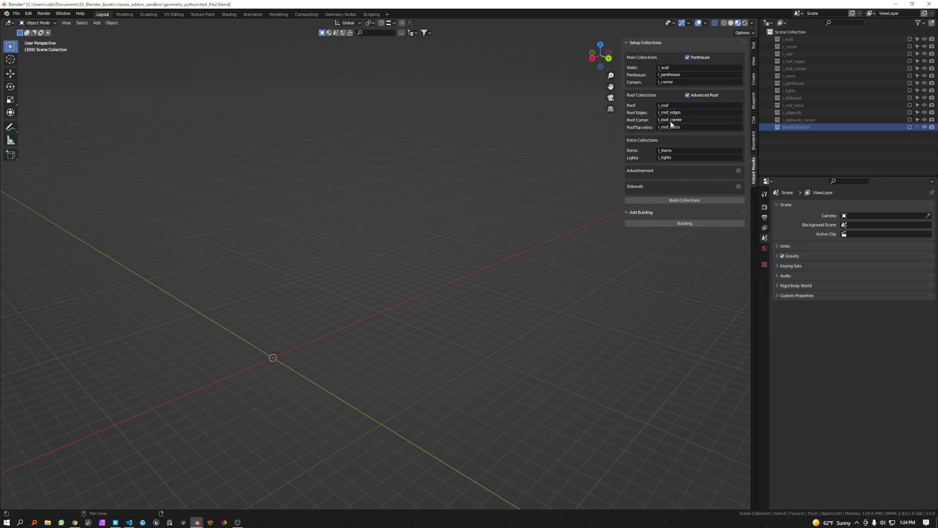
left_click(739, 171)
left_click(738, 193)
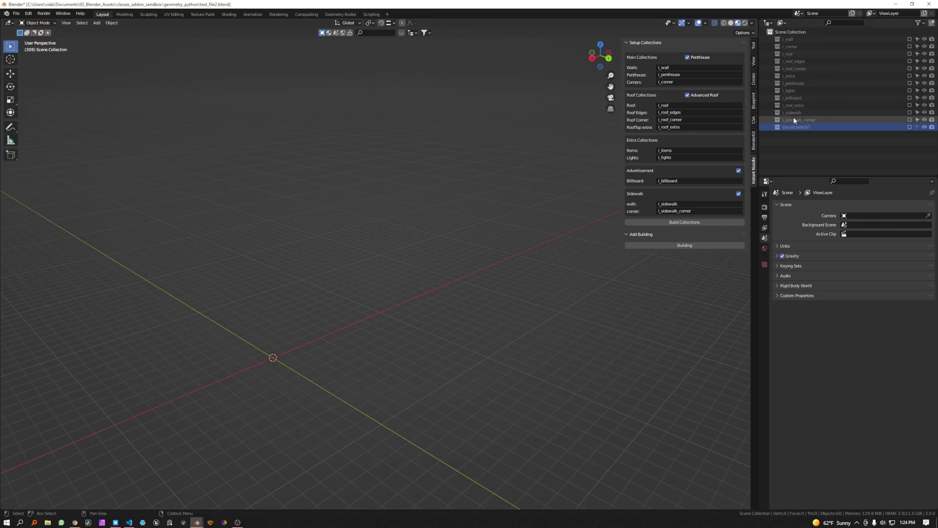
Step: Include the i_penthouse collection in the view layer and examine its textured window wall piece from several sides
left_click(790, 82)
left_click(909, 83)
middle_click_drag(251, 315, 327, 380)
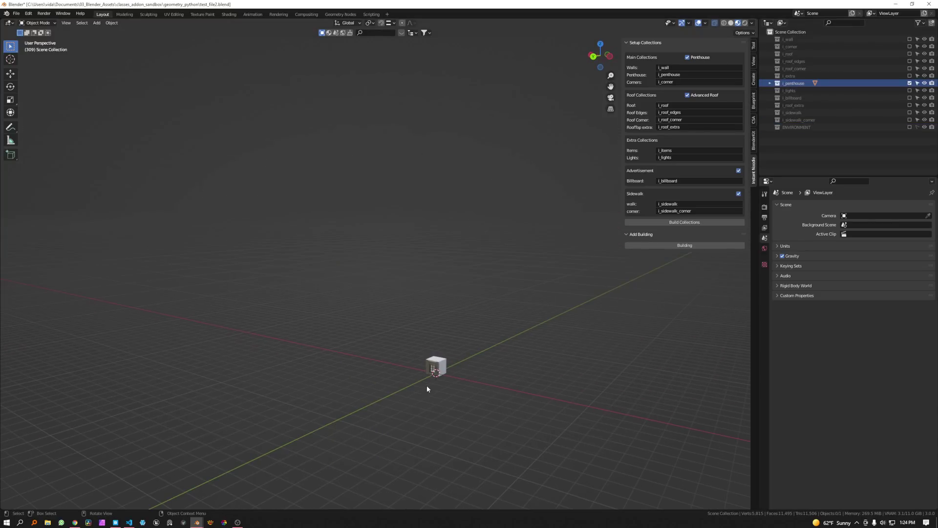
scroll(426, 384, "up", 5)
mouse_move(491, 427)
middle_mouse_down()
mouse_move(469, 389)
mouse_move(496, 437)
middle_mouse_up()
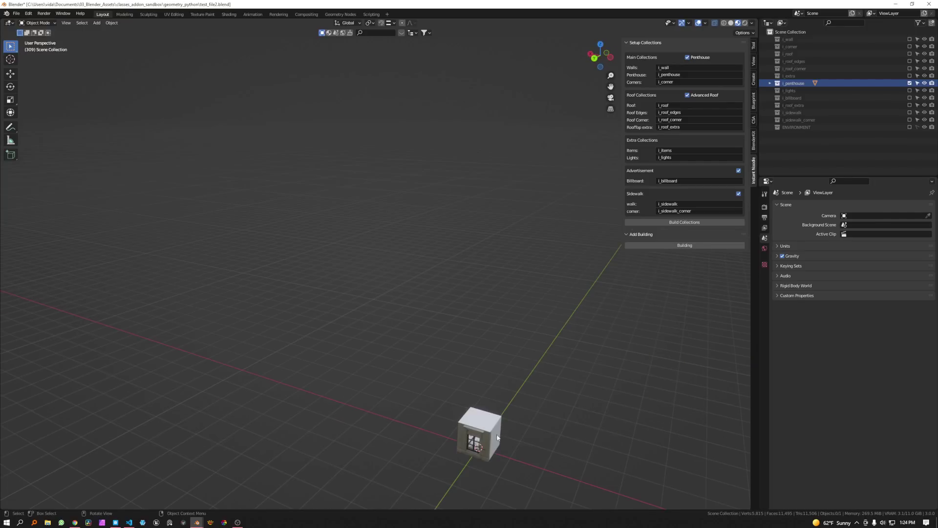
left_click(498, 436)
key("KP_Decimal")
scroll(460, 388, "down", 2)
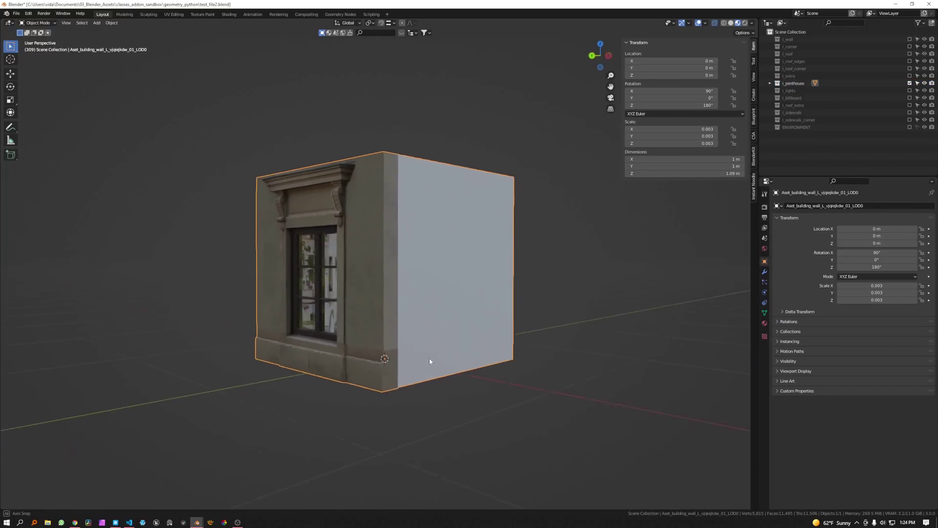
scroll(440, 353, "up", 2)
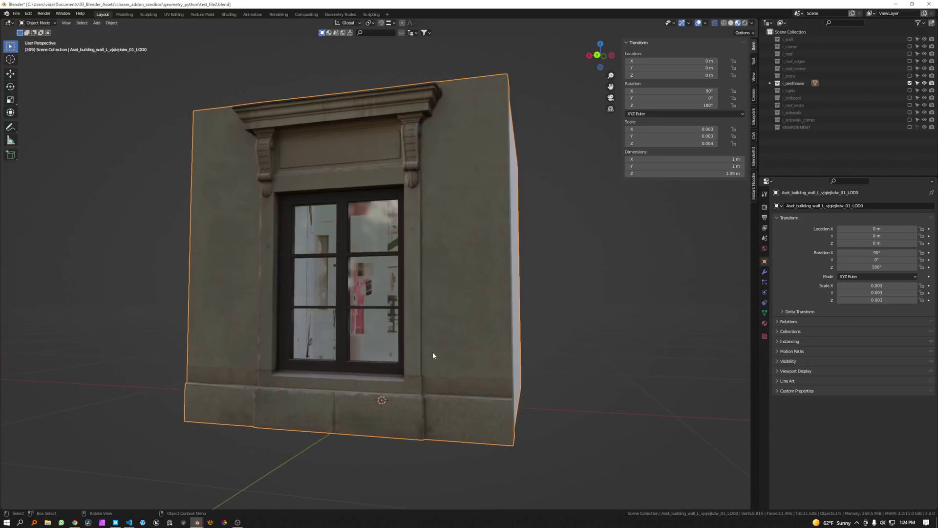
scroll(432, 355, "down", 3)
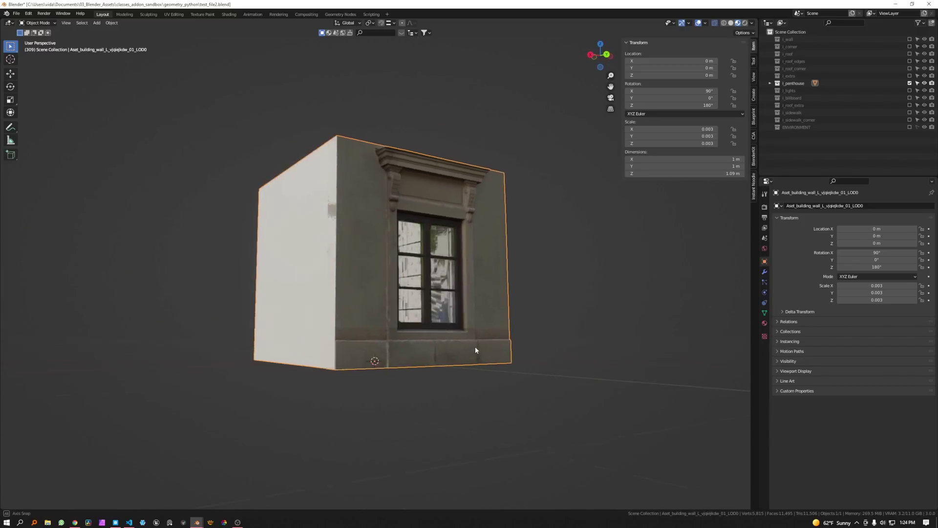
scroll(393, 341, "up", 4)
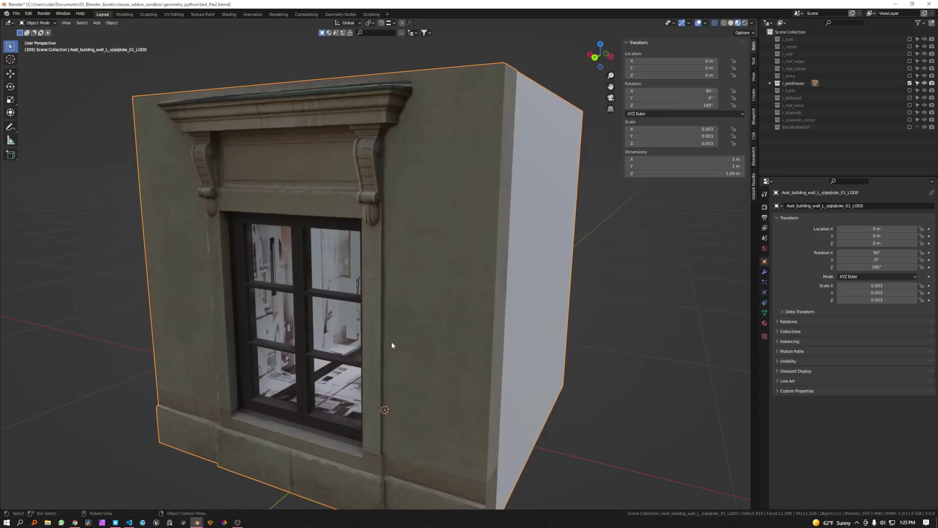
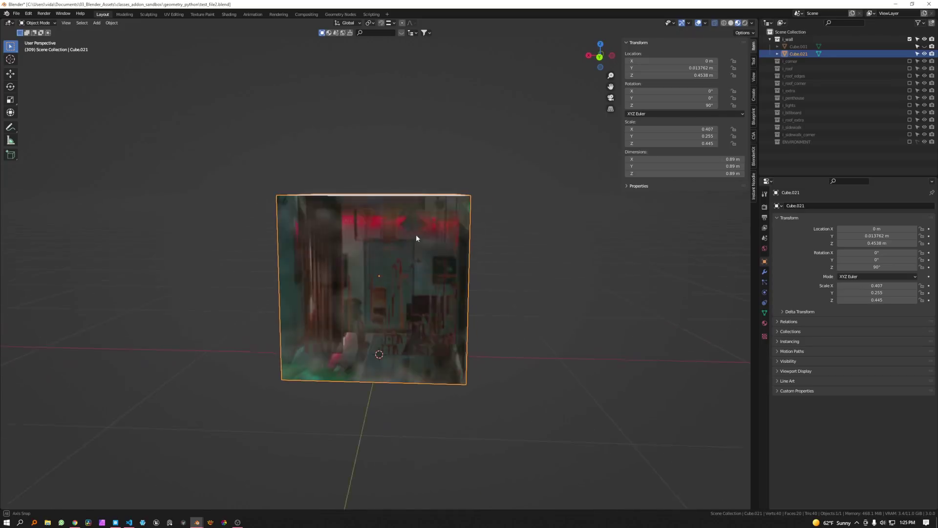
Step: Try a different X dimension for the room-interior cube Cube.021 in i_wall and undo the change
scroll(397, 238, "up", 2)
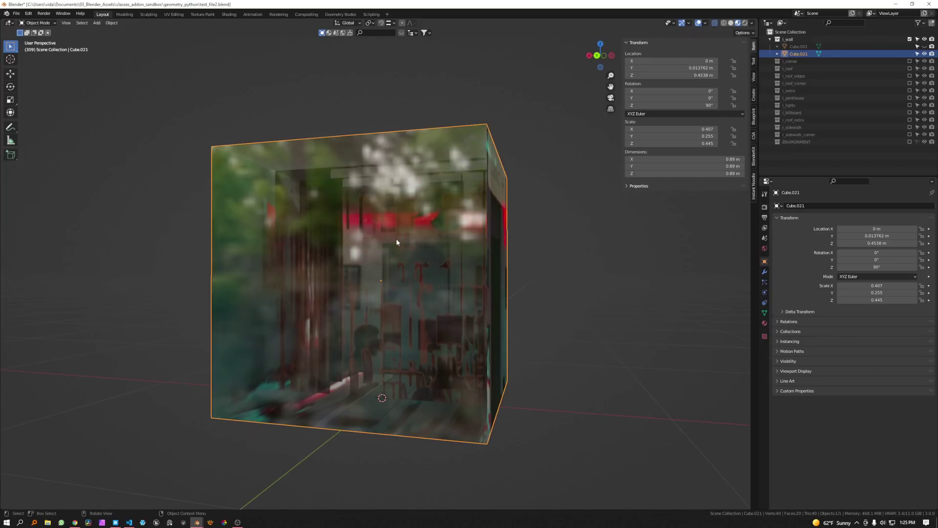
scroll(377, 238, "down", 3)
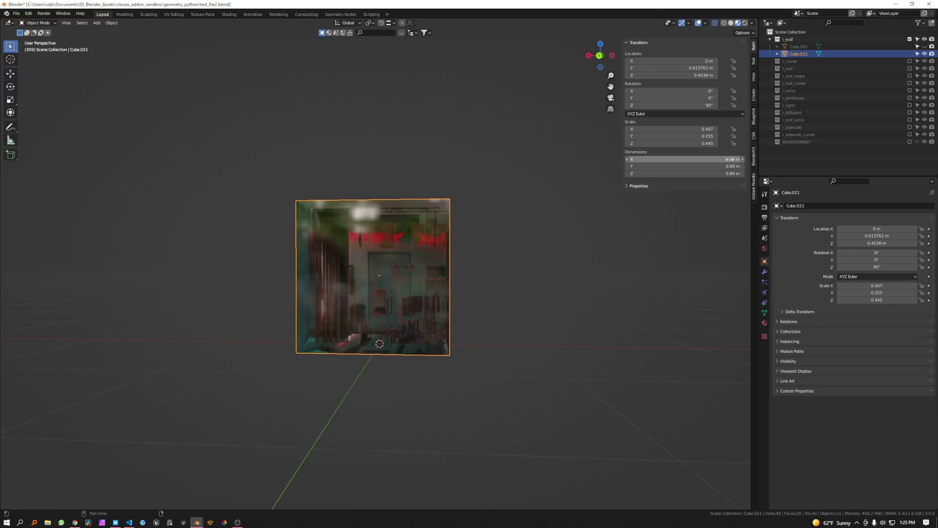
left_click_drag(730, 159, 787, 164)
key("ctrl+z")
middle_click_drag(640, 215, 412, 279)
key("ctrl+z")
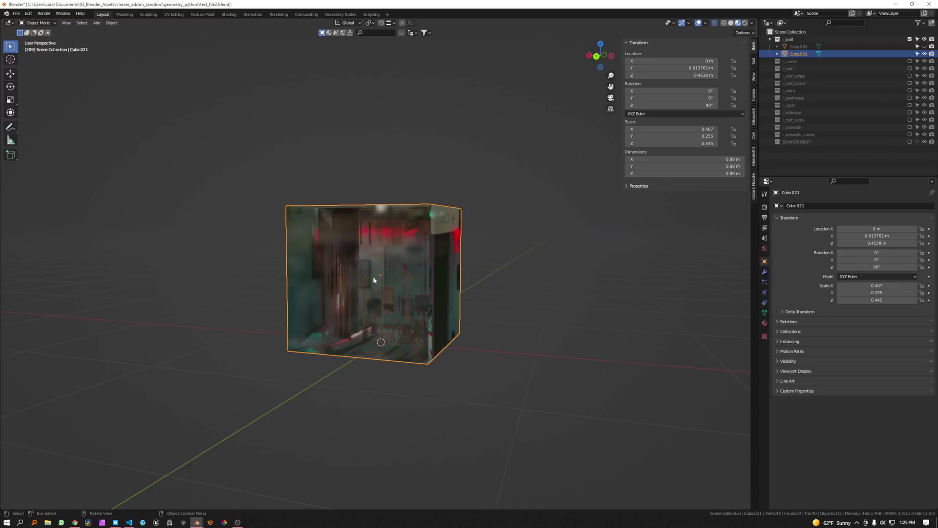
Step: Unhide the window wall Cube.001 in i_wall and display the material settings of the room-interior cube Cube.021
left_click(925, 46)
middle_click_drag(425, 286, 495, 280)
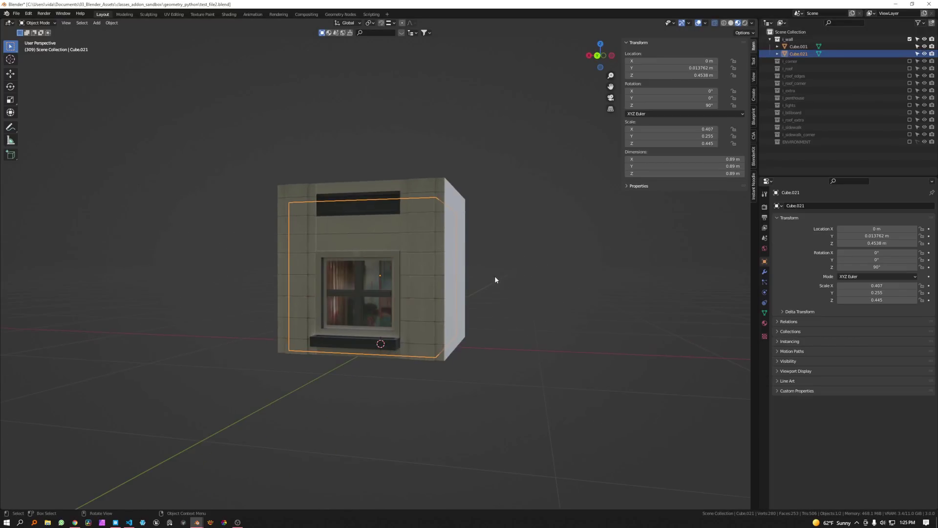
left_click(764, 322)
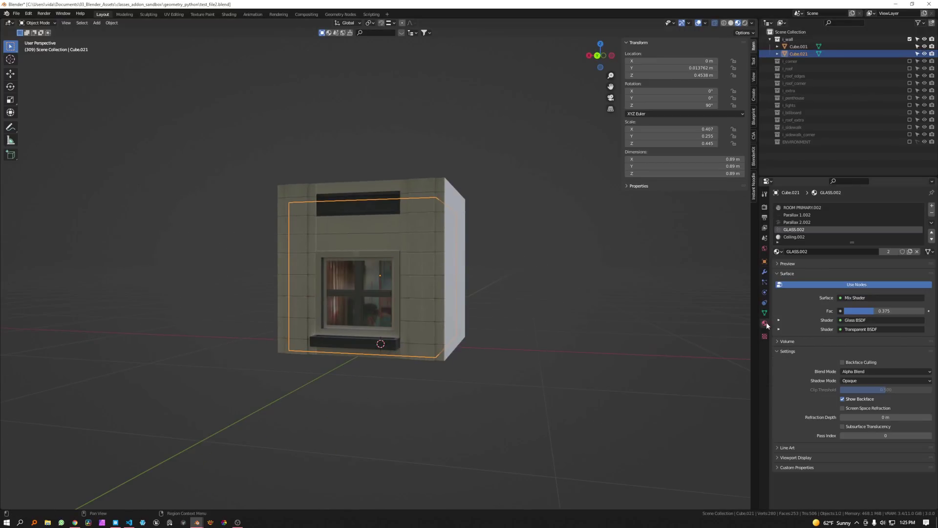
Step: Set the ROOM PRIMARY.002 material's Window Saturation to 1.200 and Orange Tint to 0.388, checking the effect through the window
left_click(789, 223)
left_click(787, 207)
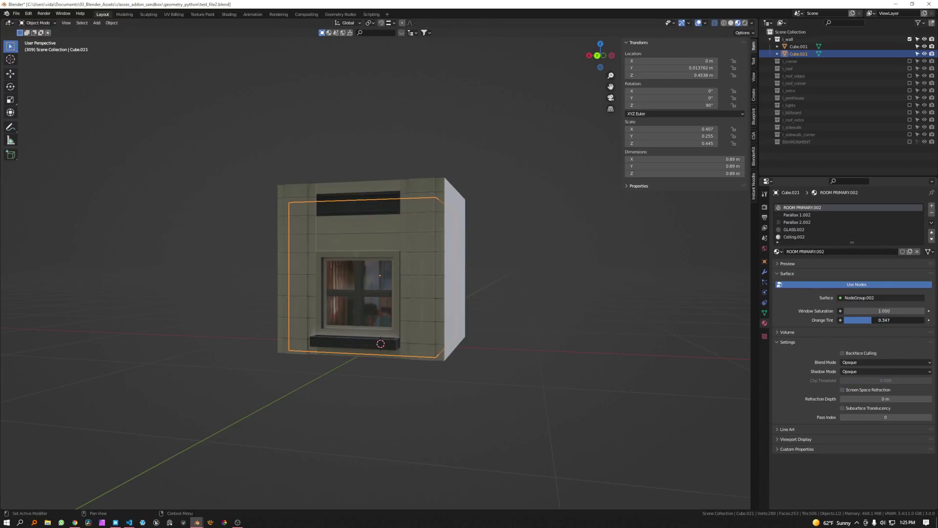
left_click_drag(849, 320, 888, 320)
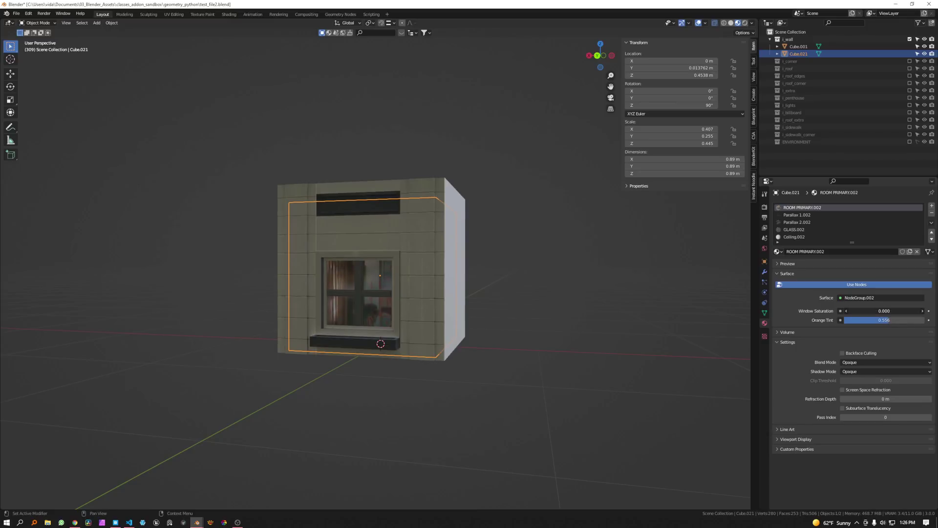
left_click_drag(884, 310, 875, 320)
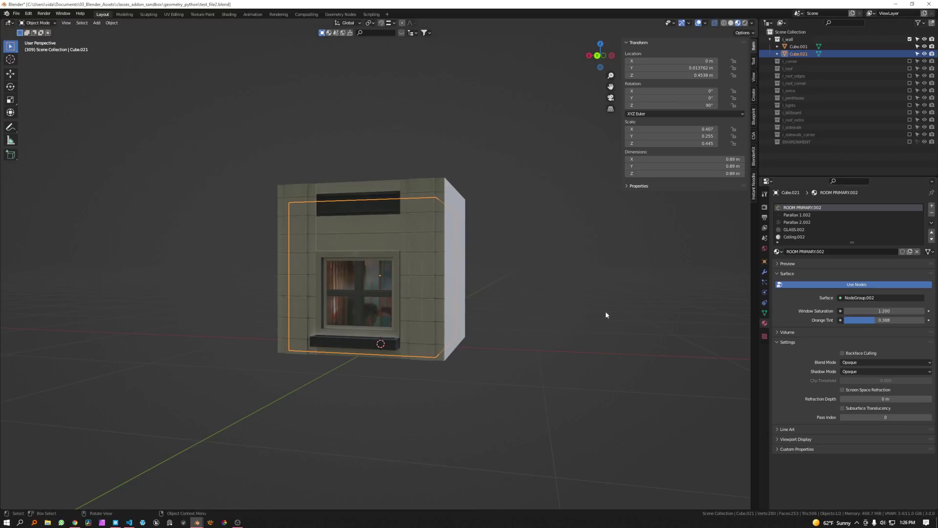
scroll(424, 304, "down", 1)
middle_click_drag(424, 303, 411, 293)
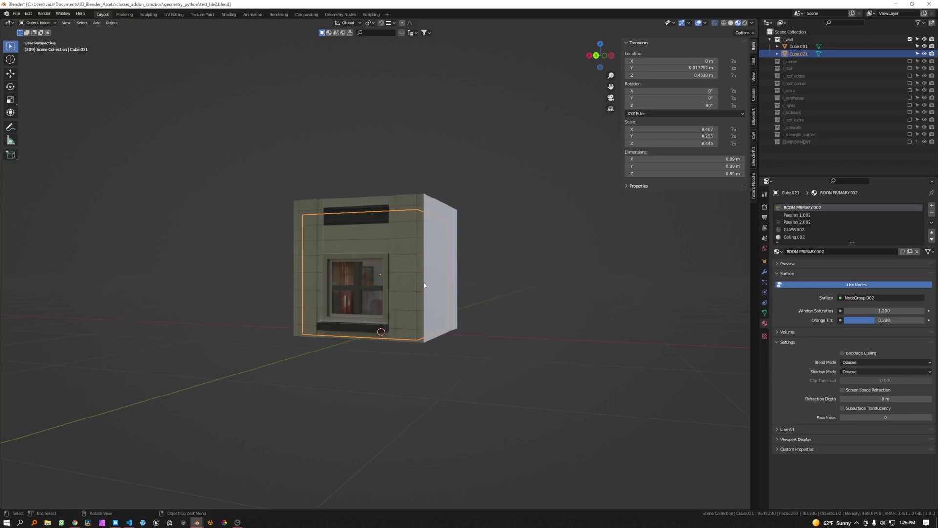
middle_click_drag(424, 286, 432, 290)
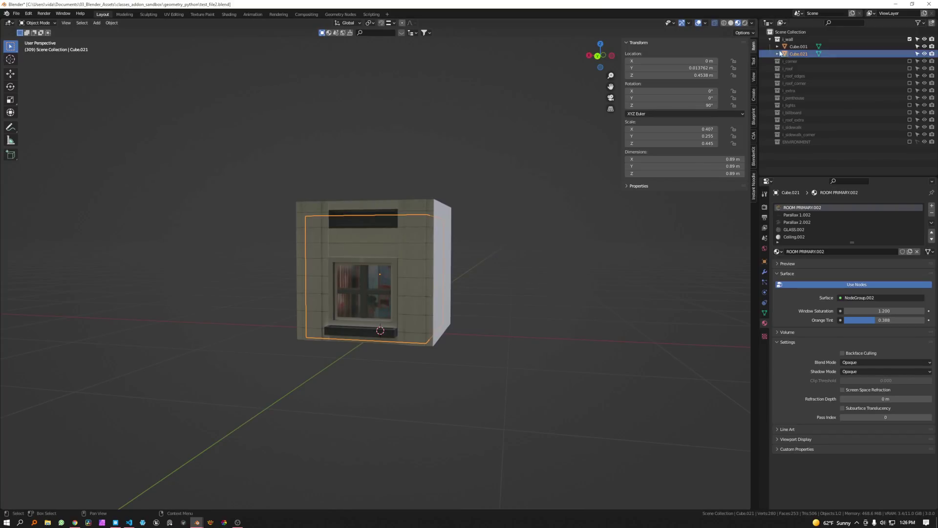
Step: Exclude i_wall from the view layer, and temporarily include i_roof to examine its roof piece
left_click(911, 39)
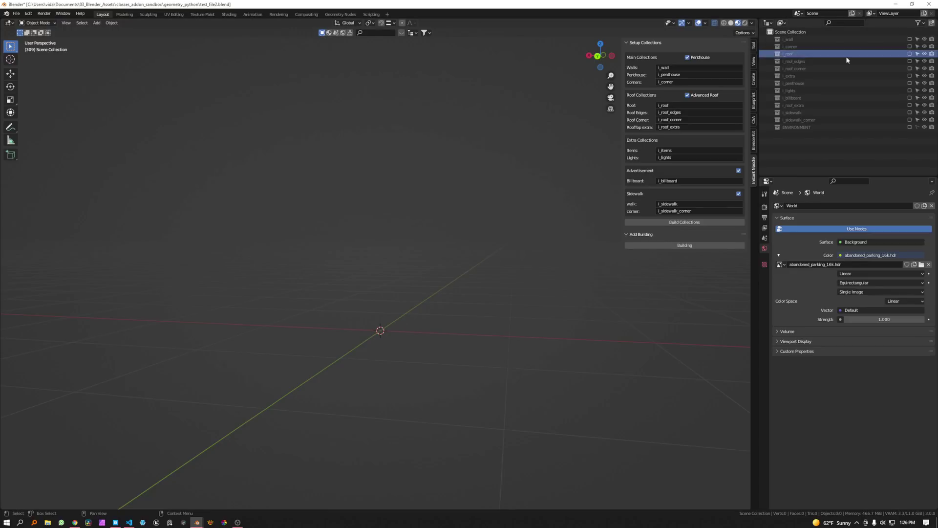
left_click(909, 54)
left_click(762, 74)
middle_click_drag(660, 128, 405, 251)
scroll(435, 254, "up", 3)
scroll(424, 250, "down", 1)
left_click(909, 54)
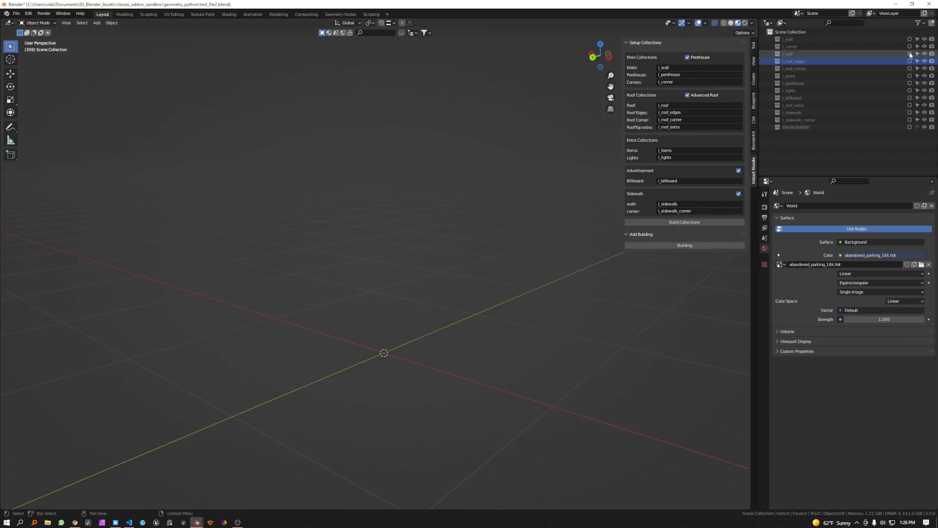
Step: Include i_roof_edges in the view layer, examine its parapet wall piece from several sides, and exclude it again
left_click(909, 61)
middle_click_drag(455, 236, 406, 258)
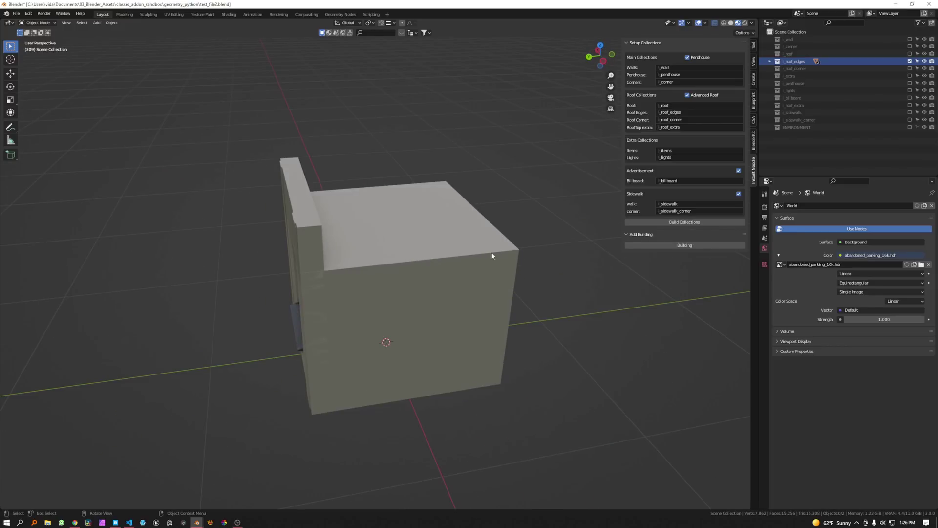
middle_click_drag(320, 274, 354, 264)
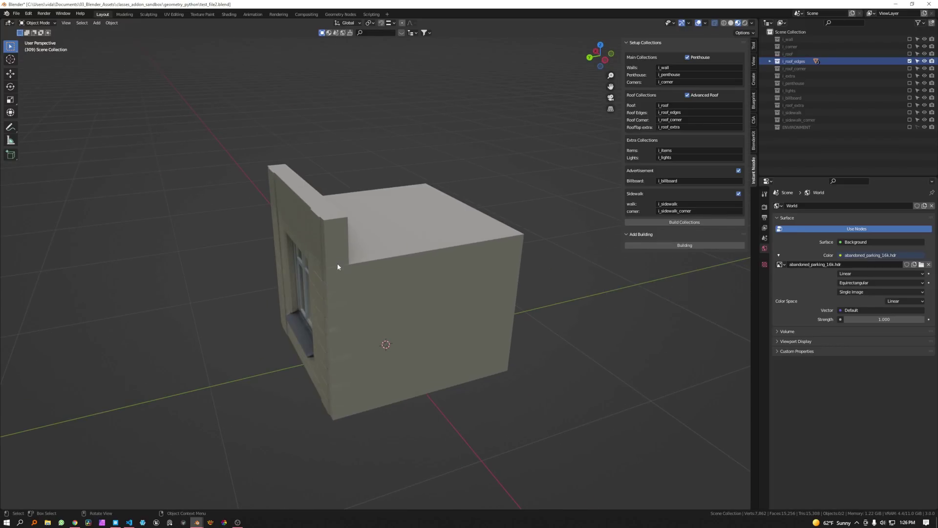
middle_click_drag(336, 220, 420, 267)
scroll(393, 298, "down", 3)
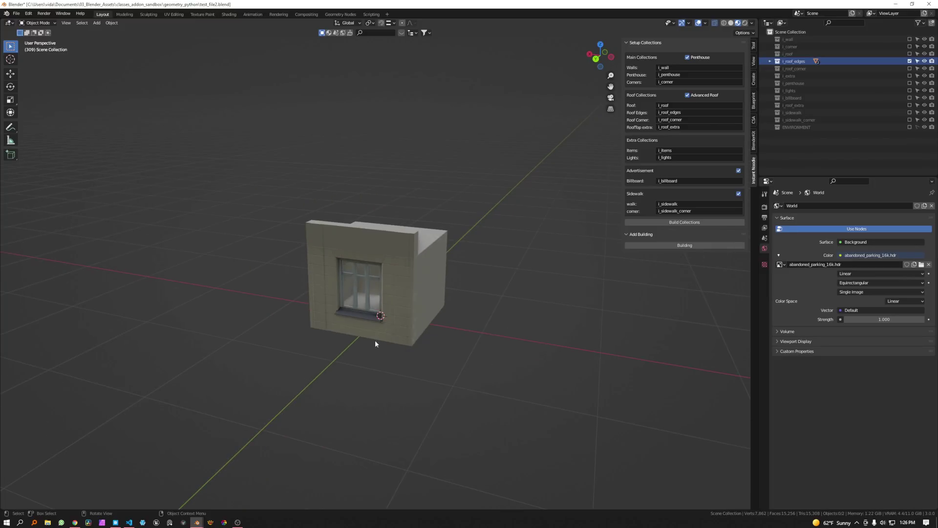
left_click(910, 61)
Step: Include i_roof_corner in the view layer, examine its corner parapet piece, and exclude it again
left_click(910, 68)
middle_click_drag(451, 216, 356, 241)
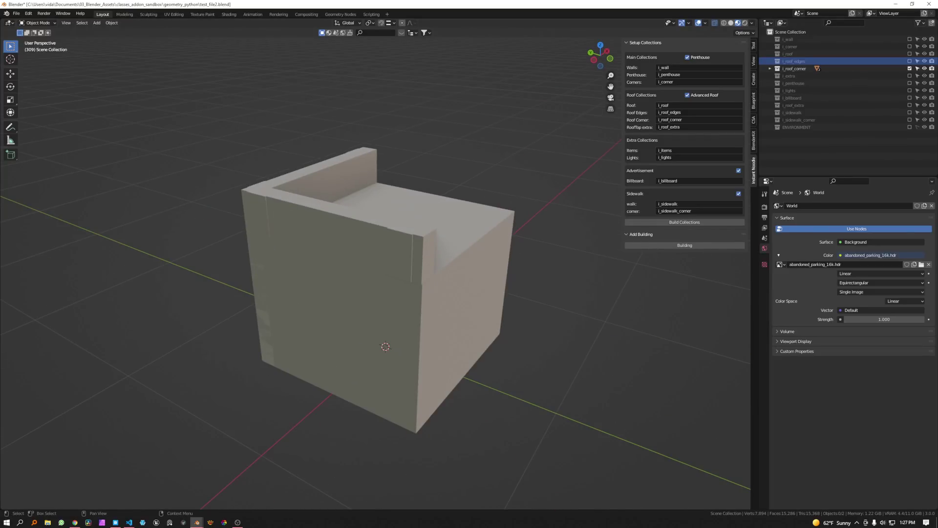
left_click(910, 69)
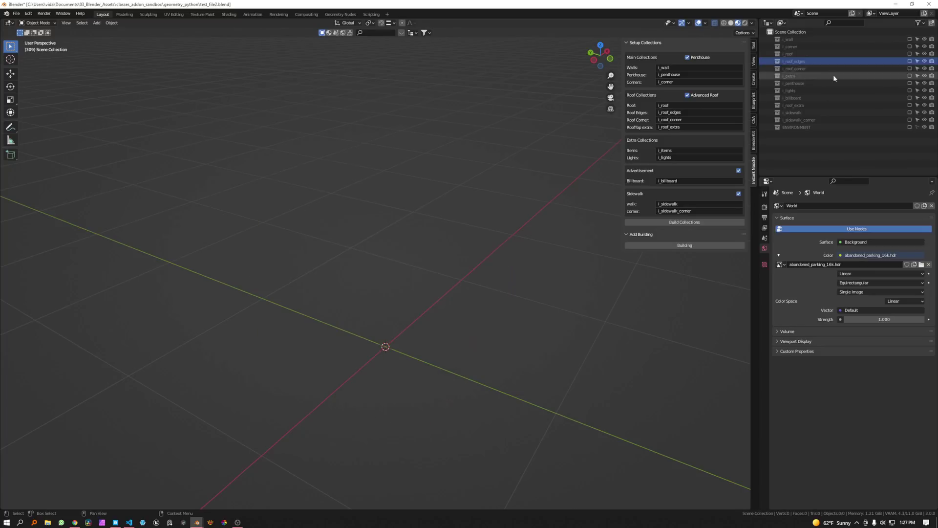
Step: Include the i_extra collection in the view layer to view its facade item and undo the inclusion
left_click(788, 75)
left_click(910, 76)
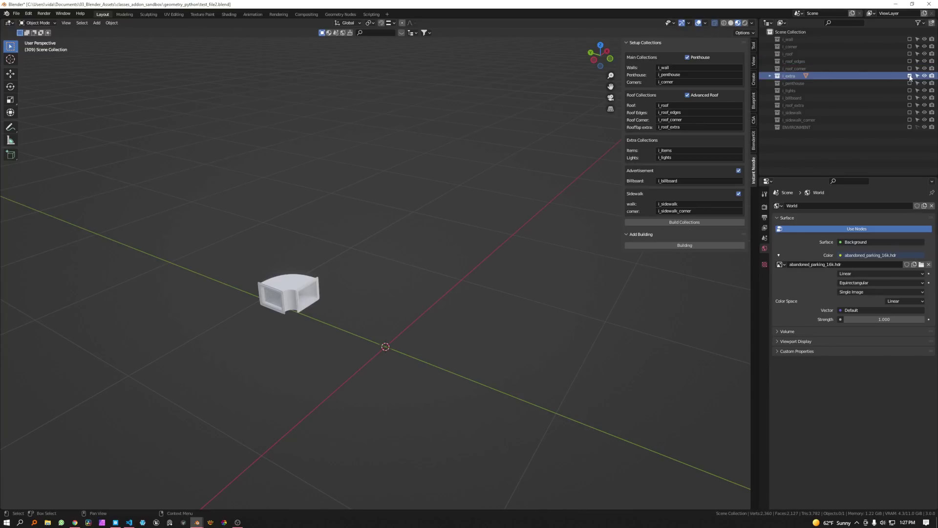
key("ctrl+z")
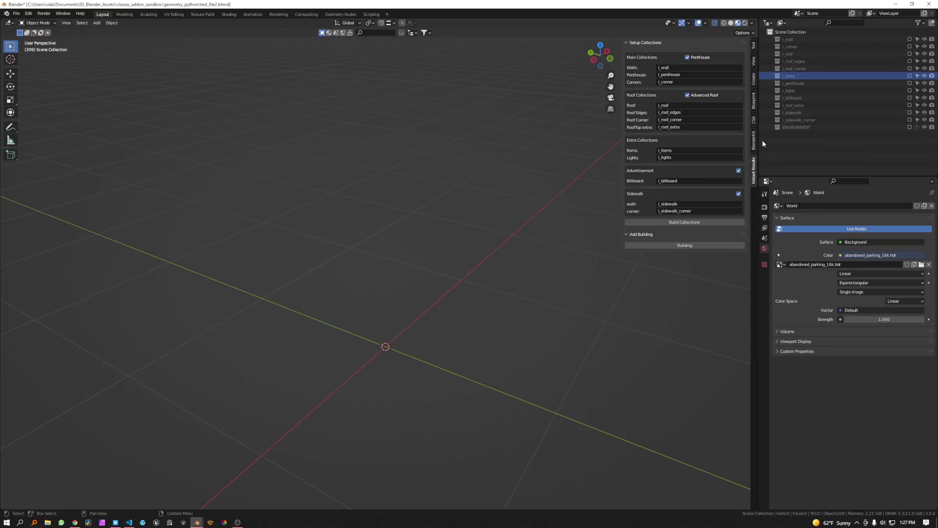
Step: Include i_billboard in the view layer and examine the advertising billboard and its supports from several sides
left_click(796, 98)
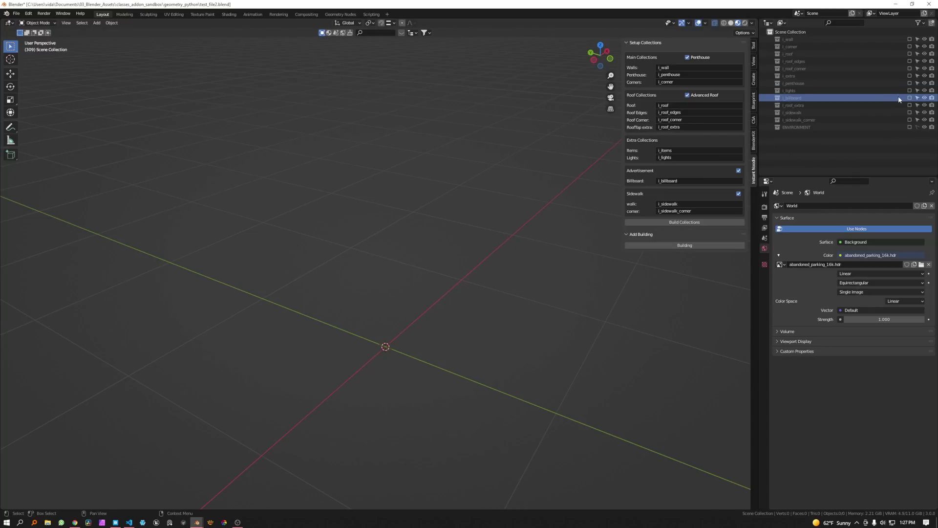
left_click(909, 99)
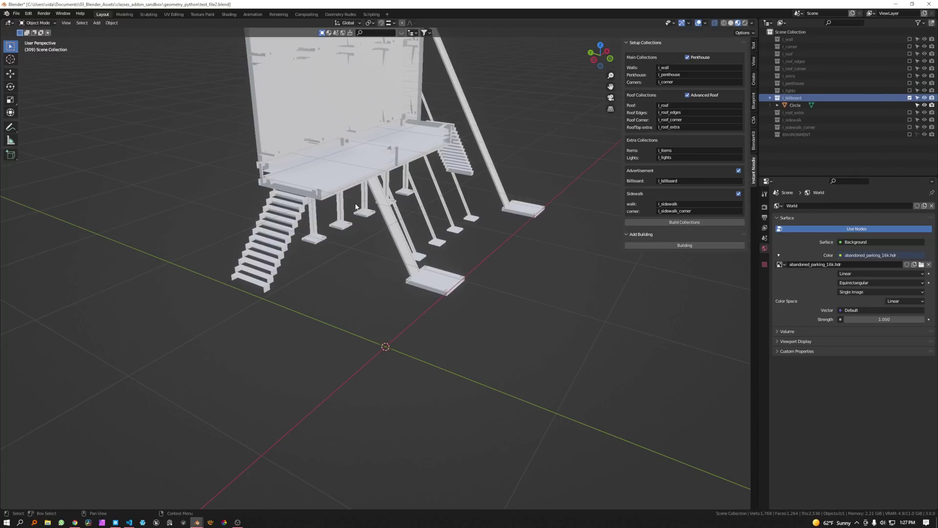
middle_click_drag(356, 206, 486, 204)
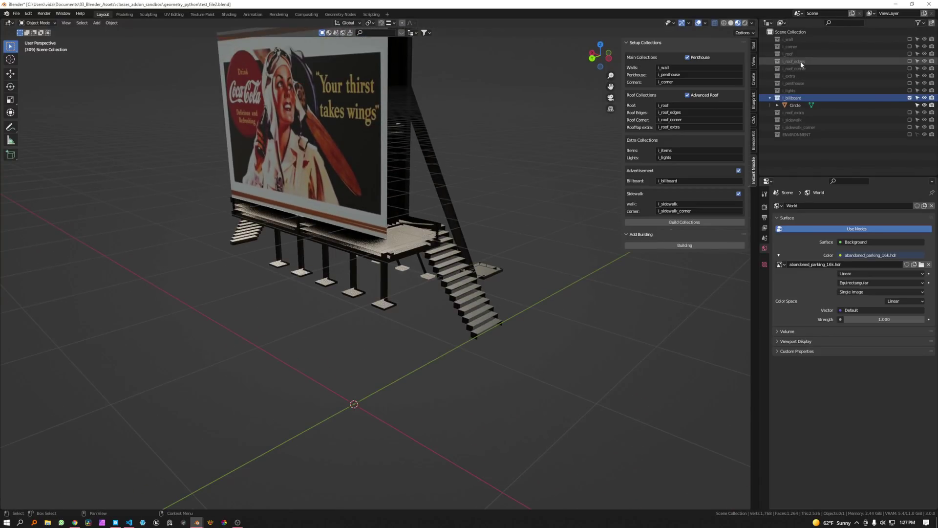
middle_click_drag(378, 256, 359, 245)
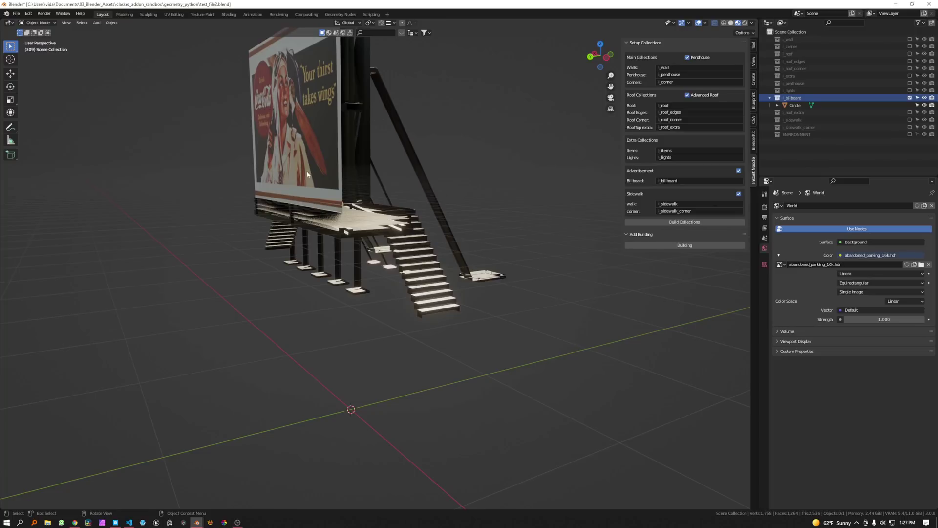
scroll(398, 240, "up", 1)
middle_click_drag(399, 241, 418, 221)
middle_click_drag(385, 93, 416, 208)
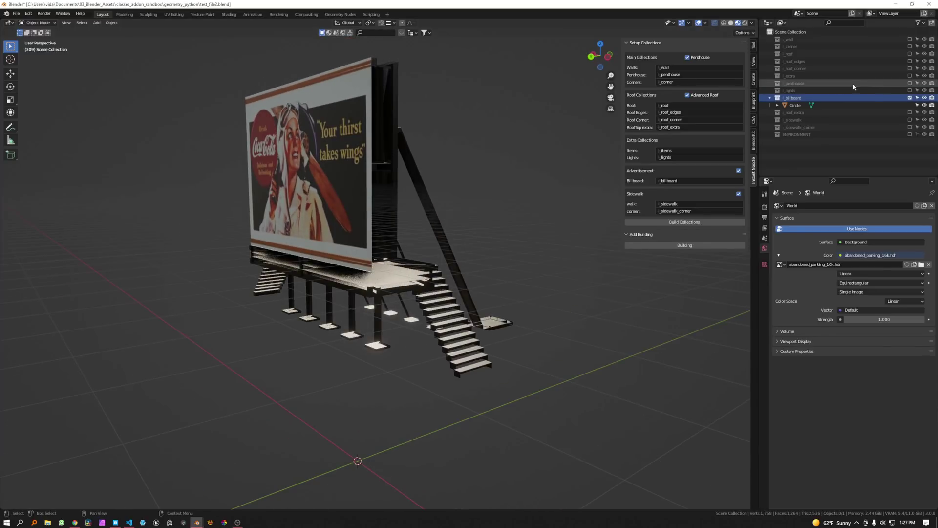
Step: Include i_roof beneath the billboard to check how the billboard sits on the flat roof piece, and exclude i_roof again
left_click(909, 54)
scroll(382, 353, "up", 6)
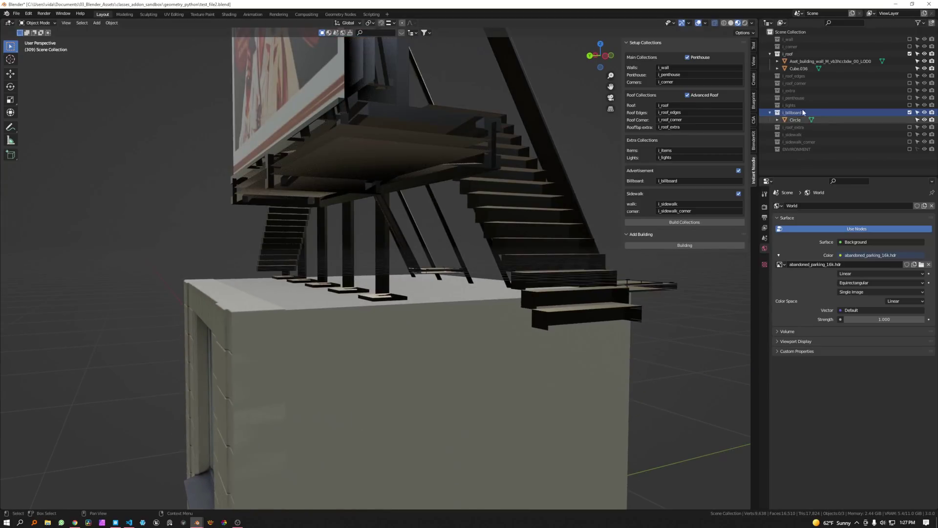
left_click(909, 53)
Step: Include i_roof_edges beneath the billboard, examine the billboard's placement behind the parapet, and exclude both collections
left_click(909, 61)
middle_click_drag(513, 248, 215, 241)
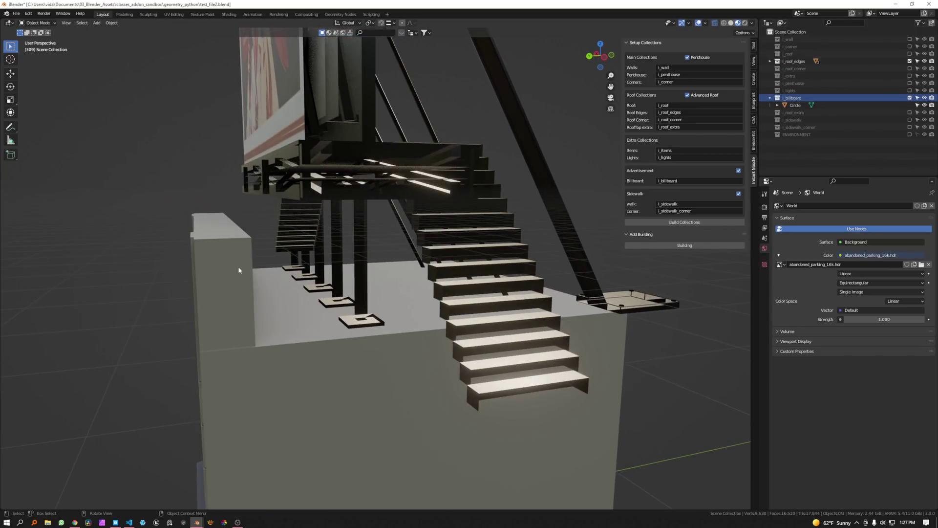
middle_click_drag(343, 320, 392, 336)
mouse_move(391, 301)
middle_mouse_down()
mouse_move(360, 306)
mouse_move(412, 310)
mouse_move(404, 309)
middle_mouse_up()
scroll(404, 308, "down", 3)
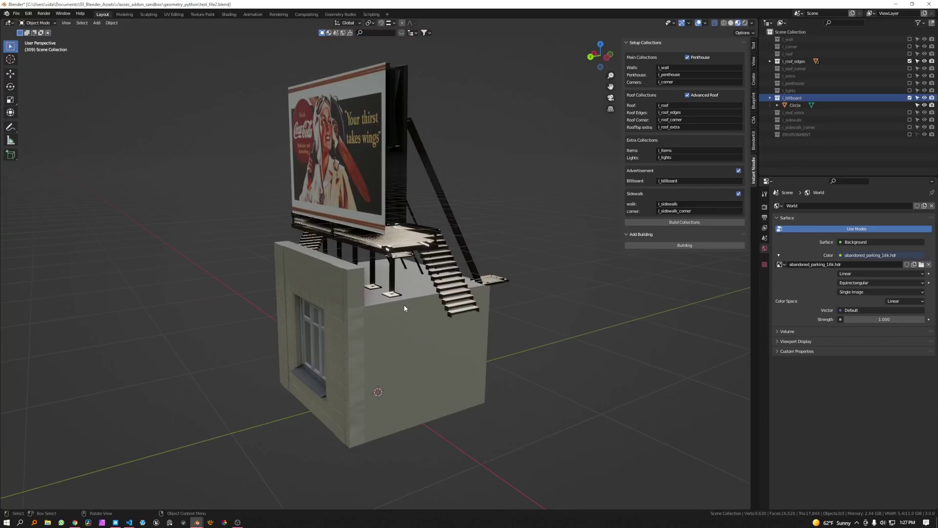
left_click(394, 249)
mouse_move(411, 371)
middle_mouse_down()
mouse_move(385, 405)
mouse_move(376, 387)
mouse_move(420, 354)
middle_mouse_up()
left_click(909, 98)
left_click(910, 61)
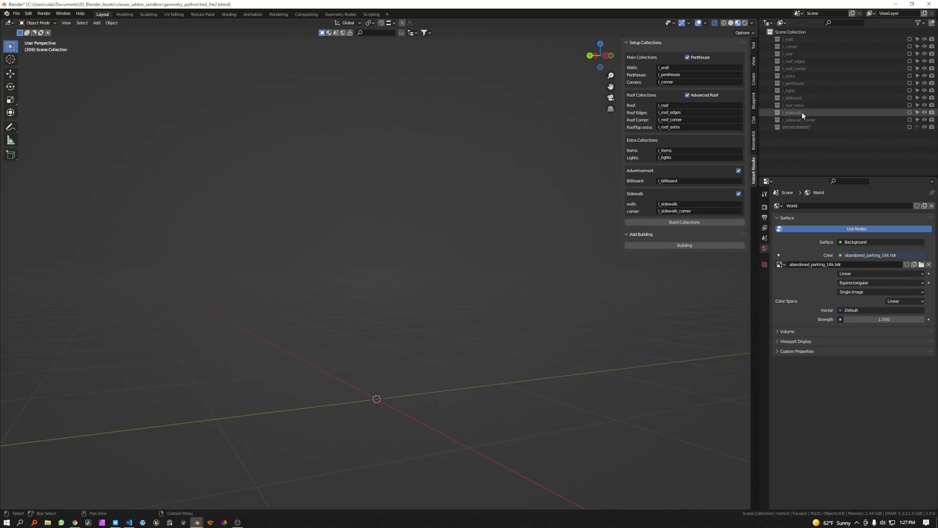
Step: Include i_sidewalk and i_wall in the view layer and examine how the sidewalk piece lines up with the wall
left_click(901, 113)
left_click(909, 112)
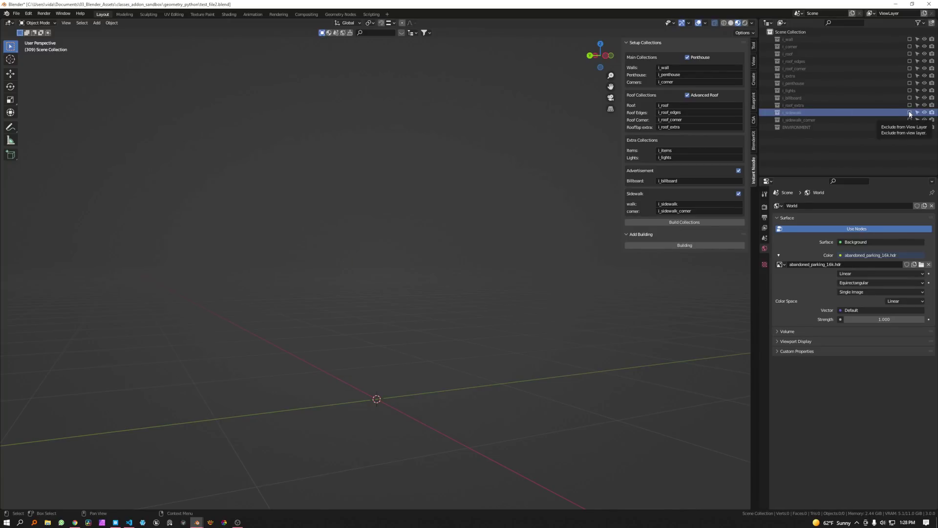
middle_click_drag(455, 321, 374, 430)
left_click(909, 39)
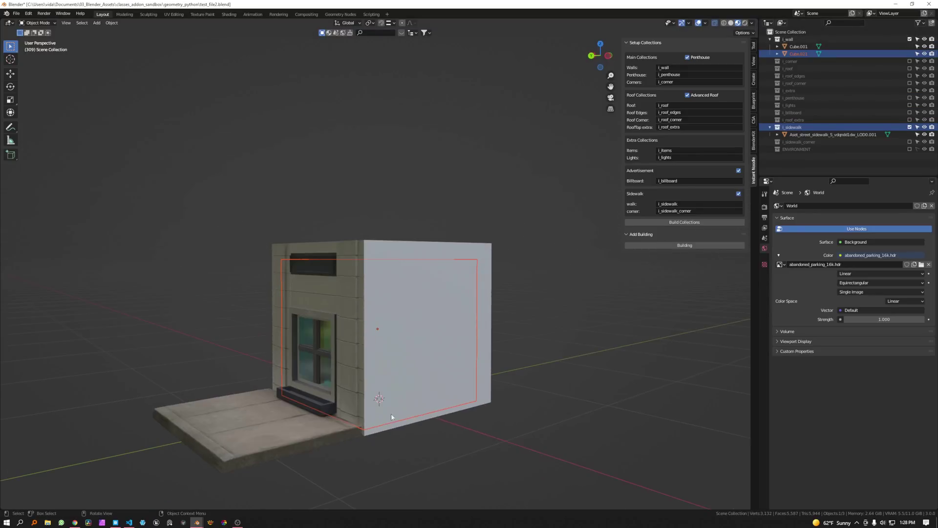
left_click(372, 433)
left_click(312, 431)
middle_click_drag(270, 398, 318, 440)
scroll(327, 425, "down", 3)
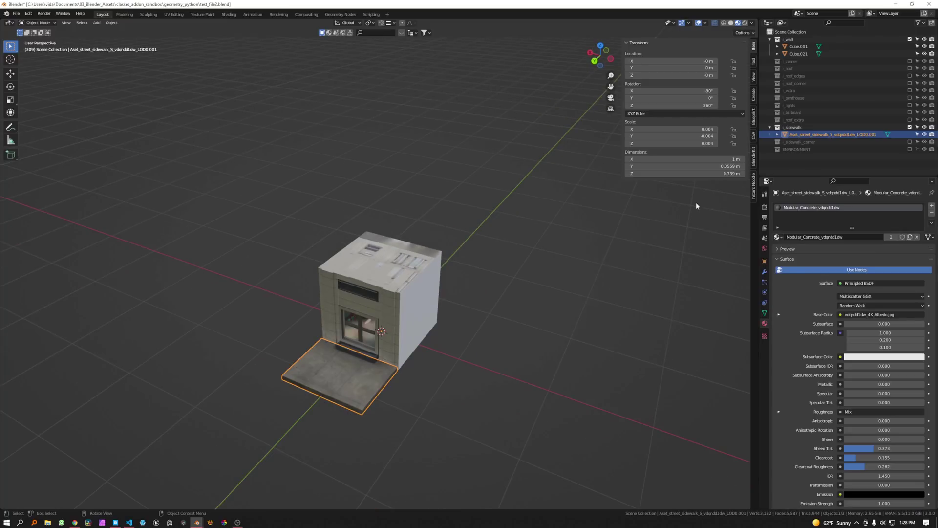
Step: Replace i_sidewalk with i_sidewalk_corner in the view layer and examine the rounded corner pieces around the wall
left_click(770, 39)
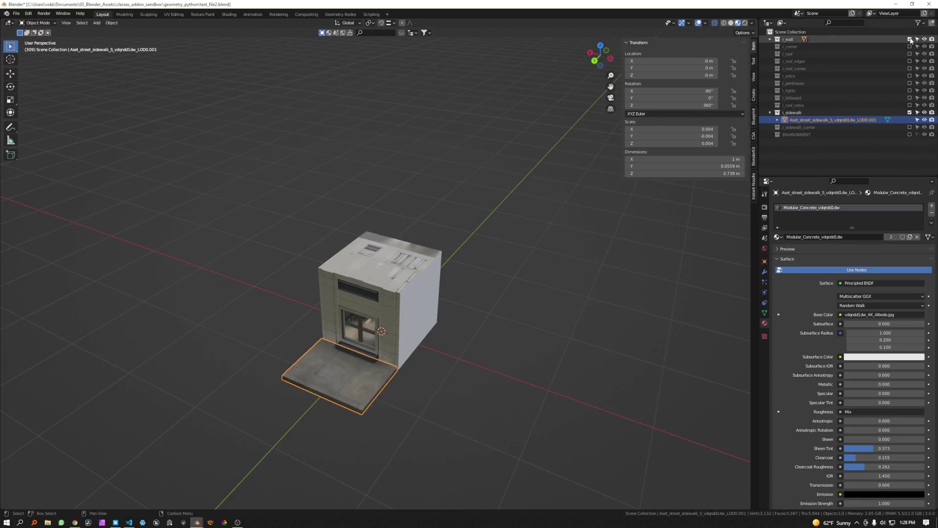
left_click(910, 113)
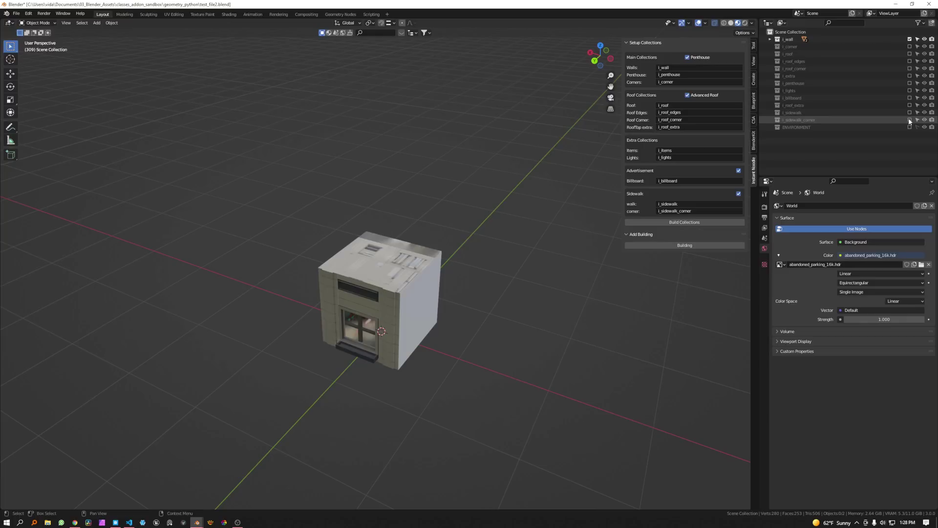
left_click(909, 120)
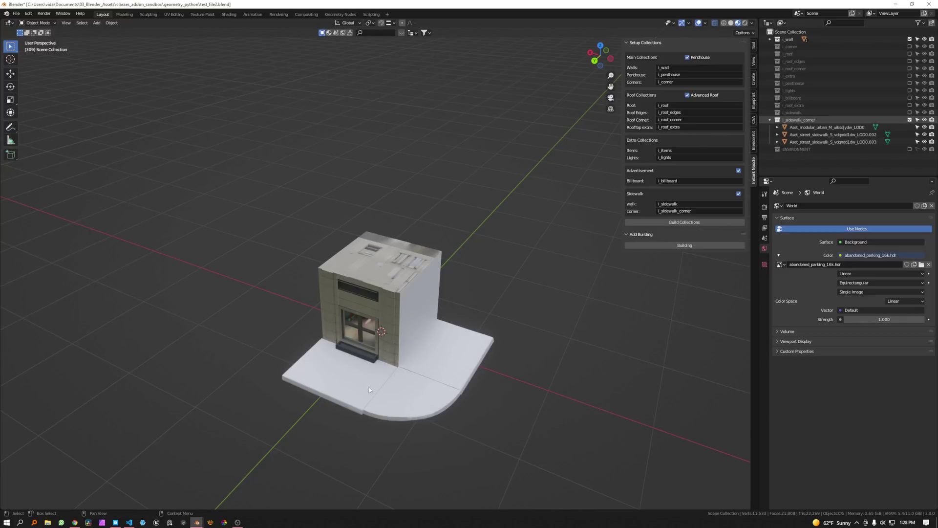
middle_click_drag(423, 373, 379, 368)
scroll(353, 381, "up", 2)
middle_click_drag(317, 385, 297, 387)
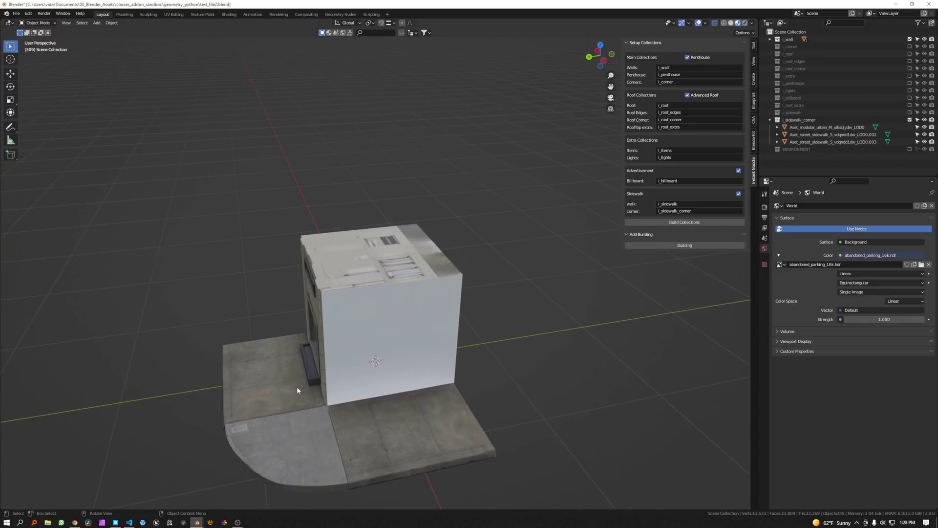
Step: Toggle between i_sidewalk_corner and i_sidewalk to compare their pieces, and exclude both from the view layer
left_click(910, 120)
left_click(909, 112)
left_click(909, 113)
left_click(909, 119)
left_click(909, 121)
left_click(793, 112)
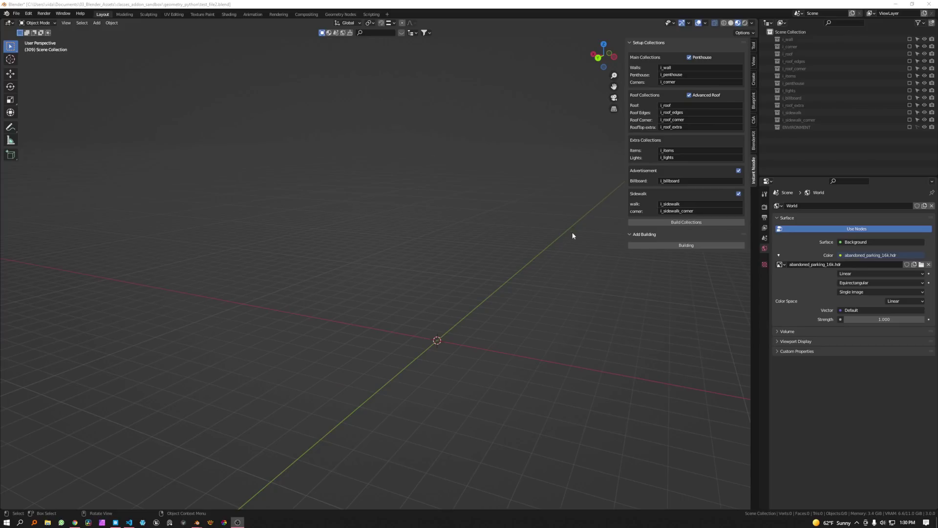
Step: Generate a building from the configured collections and inspect its facade up close
left_click(670, 246)
scroll(361, 351, "down", 4)
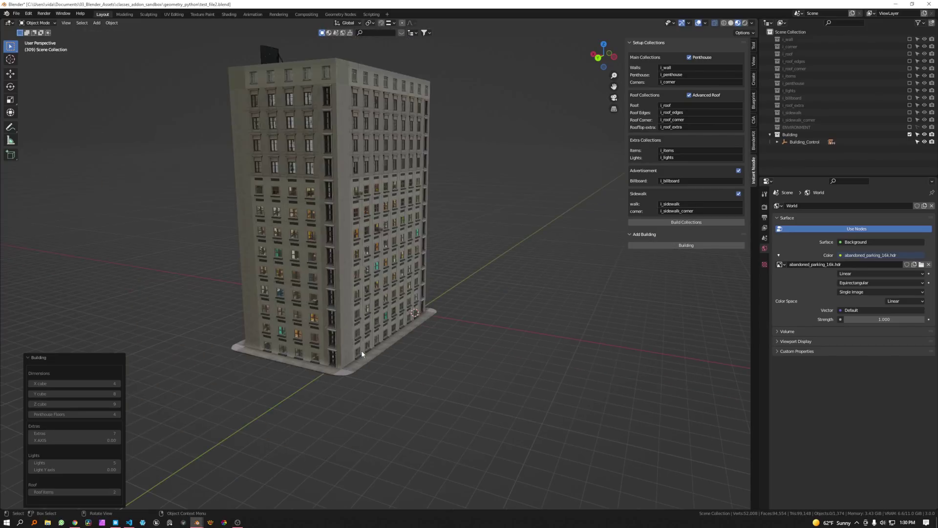
scroll(362, 351, "up", 3)
middle_click_drag(361, 350, 401, 323)
scroll(369, 321, "up", 2)
scroll(416, 304, "up", 3)
scroll(417, 302, "up", 2)
Step: Set the building's Extras to 108 and inspect the air conditioners distributed across the windows
left_click_drag(88, 433, 112, 435)
middle_click_drag(292, 364, 362, 335)
scroll(364, 359, "up", 5)
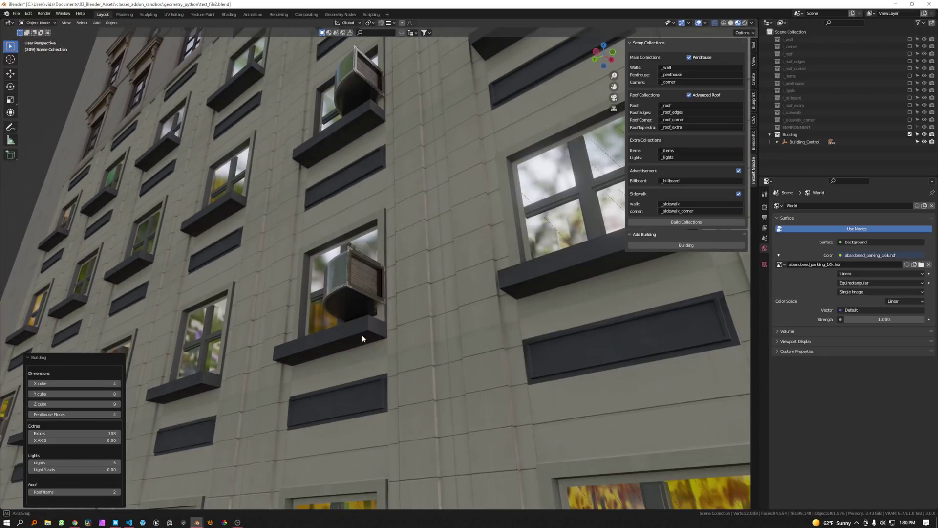
scroll(365, 330, "up", 5)
scroll(374, 336, "down", 5)
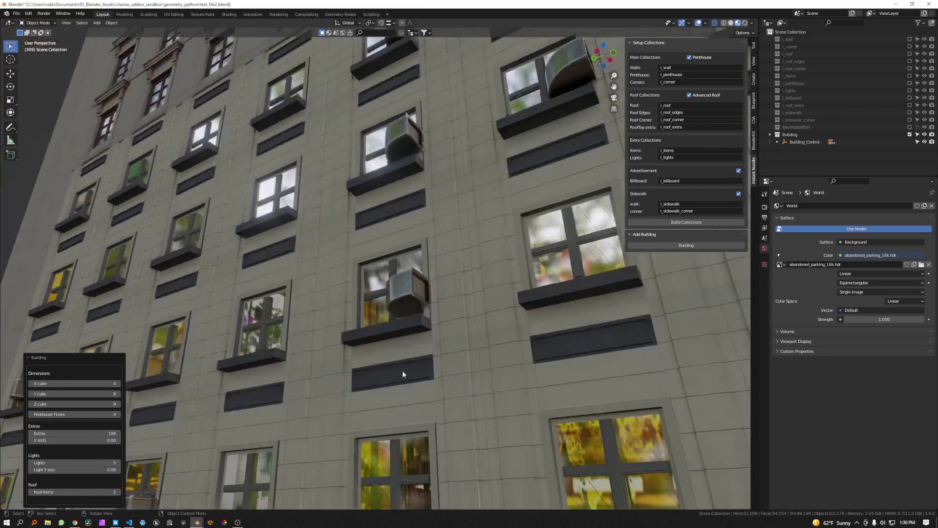
scroll(380, 358, "down", 3)
middle_click_drag(380, 359, 433, 361)
Step: Switch to Quixel Bridge
key("alt+Tab")
key("alt+Tab")
key("alt+Tab")
key("alt+Tab")
key("alt+Tab")
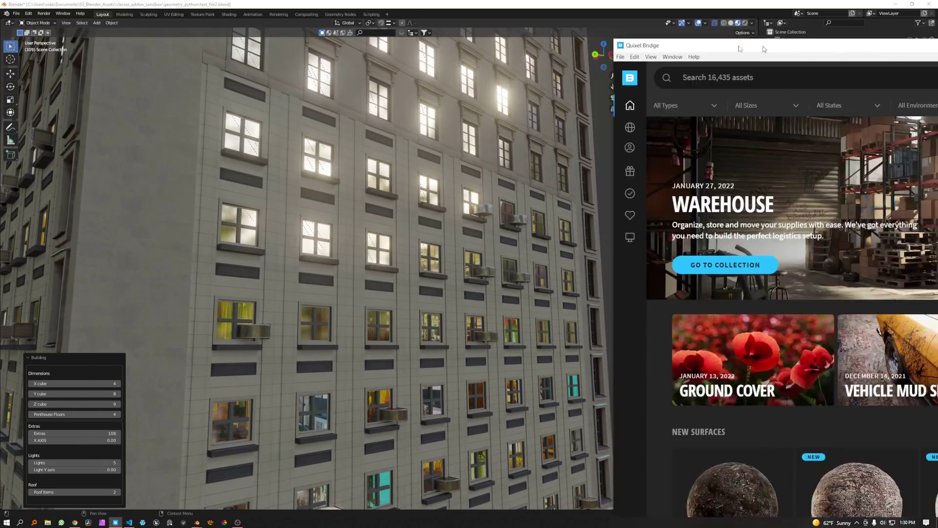
Step: Reposition the Quixel Bridge window and browse the featured collections, surfaces and 3D models on its home page
left_click_drag(763, 46, 439, 44)
scroll(534, 225, "down", 5)
scroll(534, 225, "up", 5)
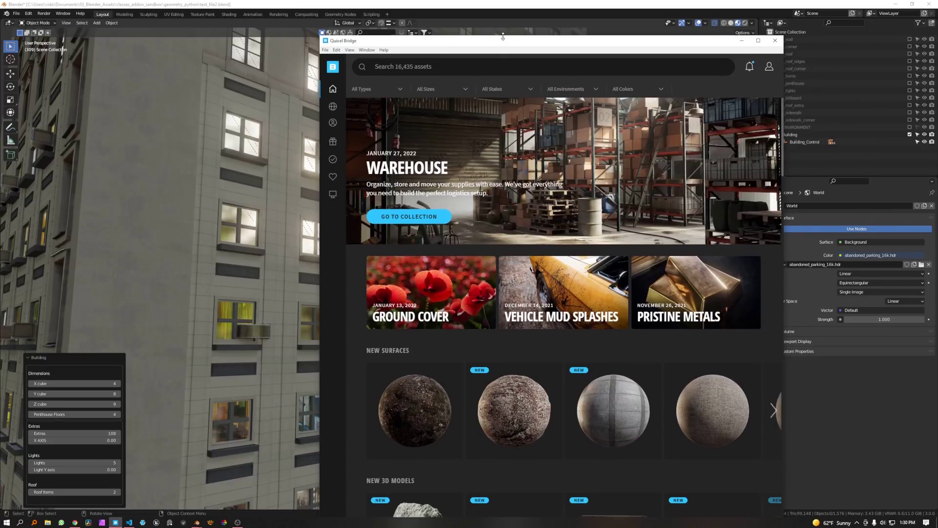
double_click(502, 37)
scroll(601, 249, "down", 15)
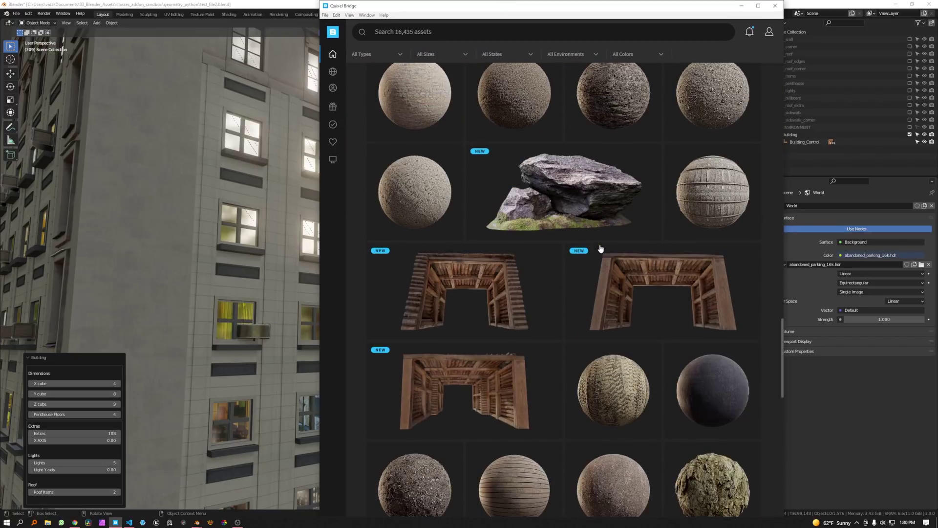
scroll(596, 242, "up", 20)
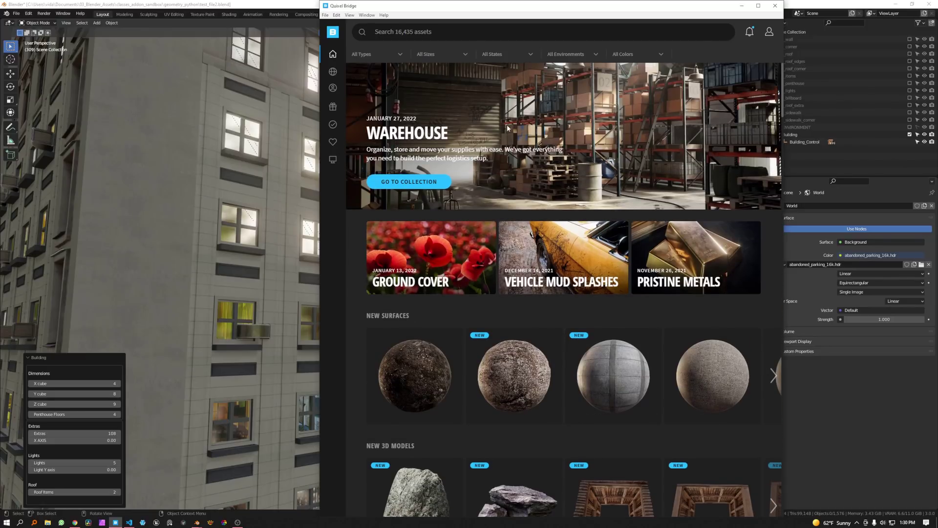
Step: Search the asset library for Facade, narrow it to 3D Assets, and browse the modular building kits
left_click(377, 36)
type("fa")
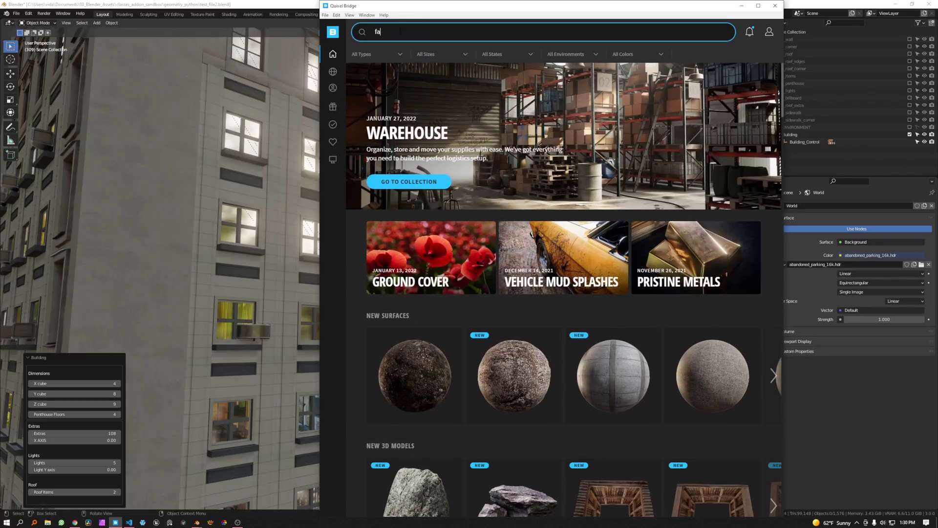
type("cade")
left_click(406, 66)
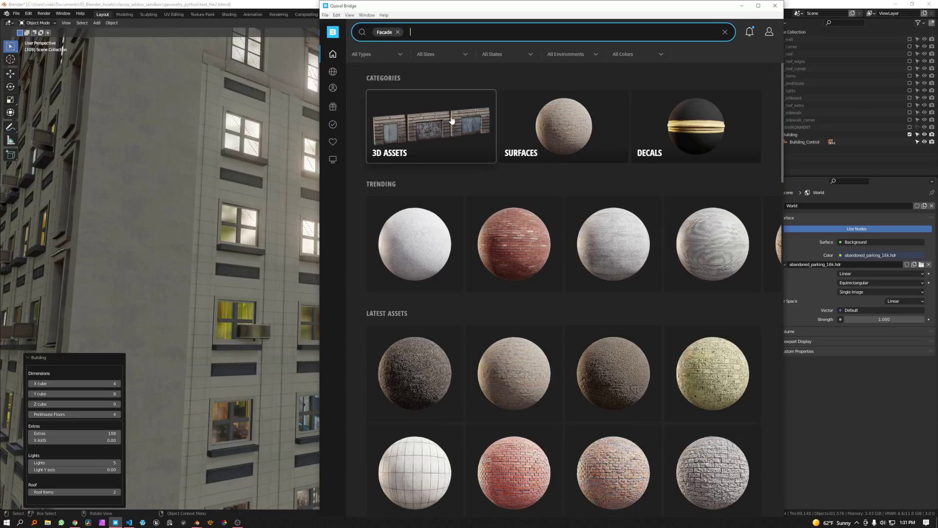
left_click(451, 121)
scroll(552, 176, "down", 4)
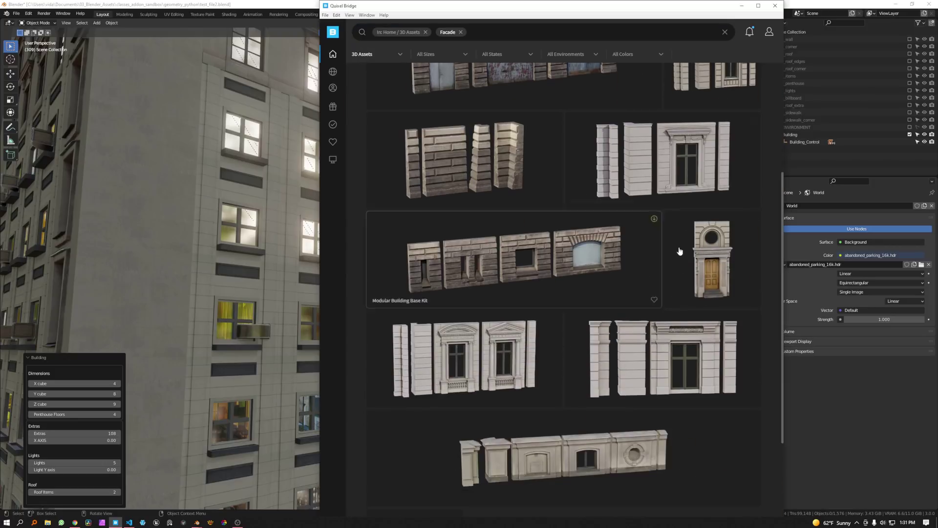
scroll(523, 350, "down", 2)
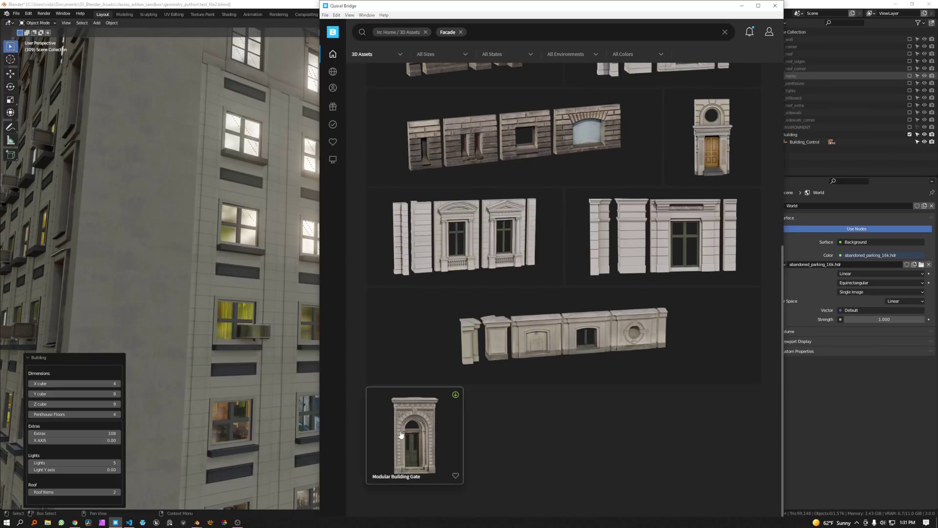
Step: Close Quixel Bridge, return to Blender, and examine the generated building's facades up close and from several sides
left_click(774, 6)
middle_click_drag(392, 222, 384, 230)
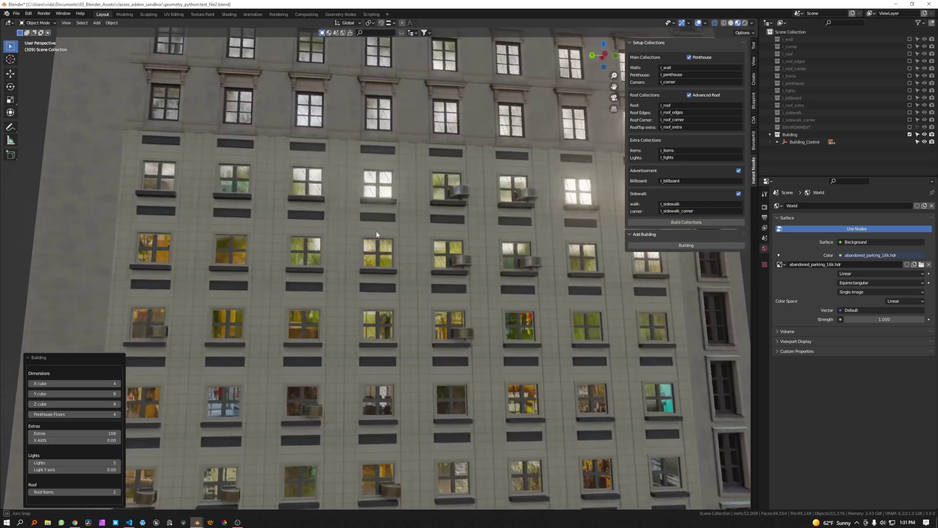
scroll(384, 231, "down", 4)
middle_click_drag(450, 221, 414, 266)
scroll(464, 273, "up", 4)
scroll(414, 265, "down", 4)
middle_click_drag(544, 299, 522, 247)
scroll(522, 247, "down", 3)
middle_click_drag(468, 299, 394, 286)
middle_click_drag(409, 323, 602, 309)
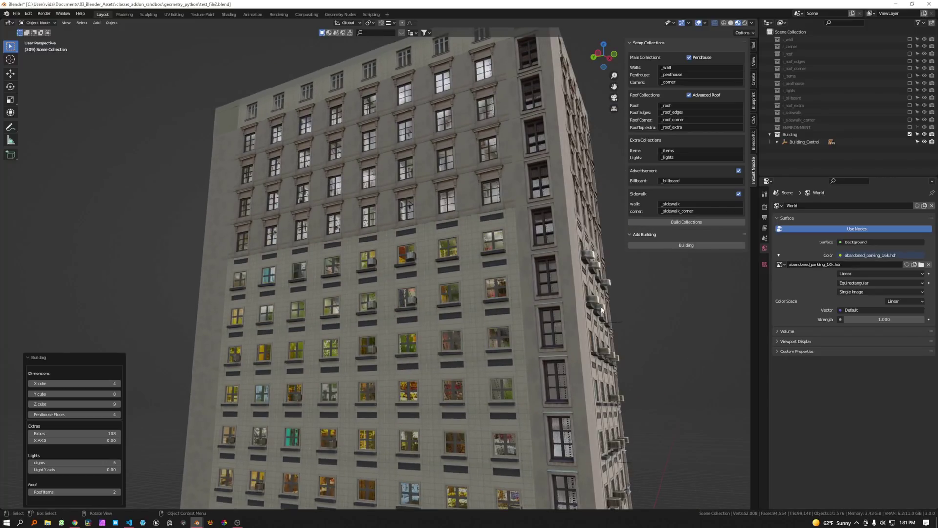
middle_click_drag(414, 302, 377, 275)
scroll(412, 310, "down", 4)
scroll(426, 327, "up", 2)
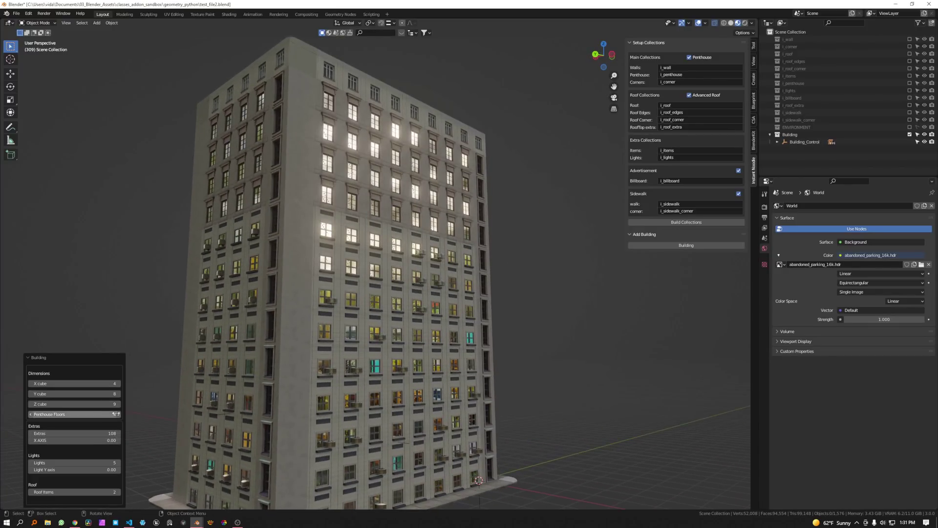
Step: Try fewer Penthouse Floors on the building, down to 1, and set the value to 3
left_click(30, 414)
left_click(30, 415)
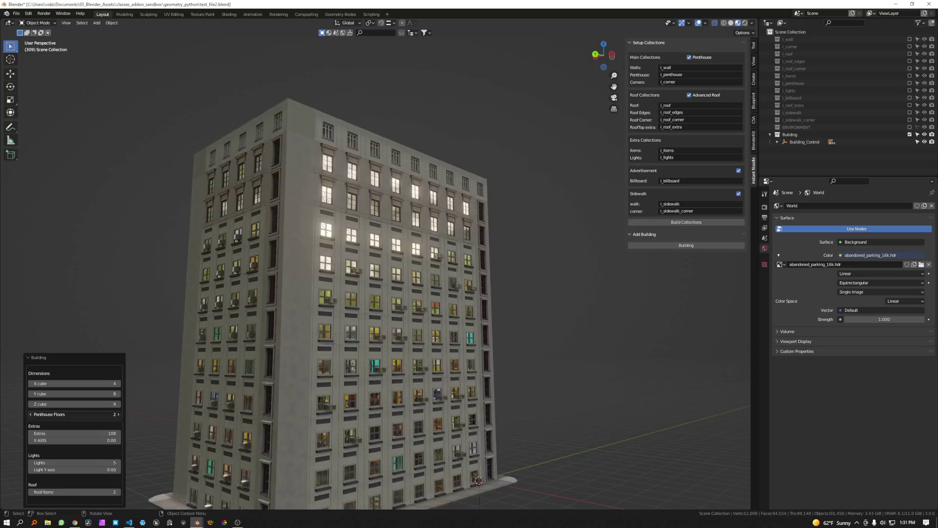
left_click(31, 414)
left_click(30, 415)
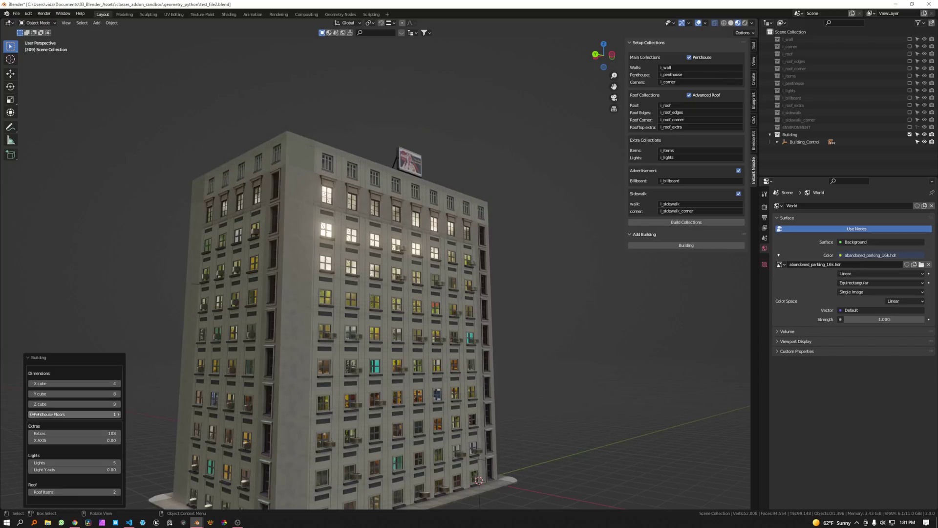
left_click(117, 415)
left_click(117, 414)
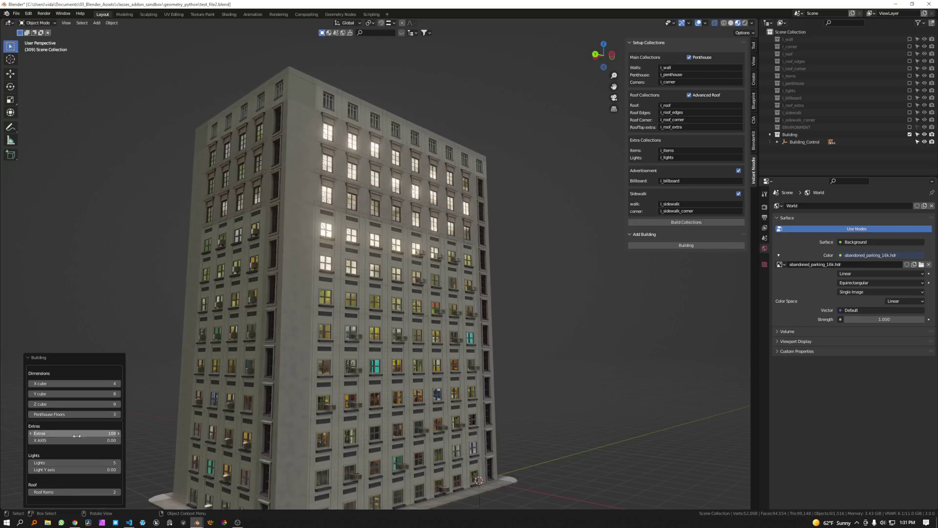
Step: Widen the building by setting its X cube dimension to 7
middle_click_drag(295, 252, 286, 247)
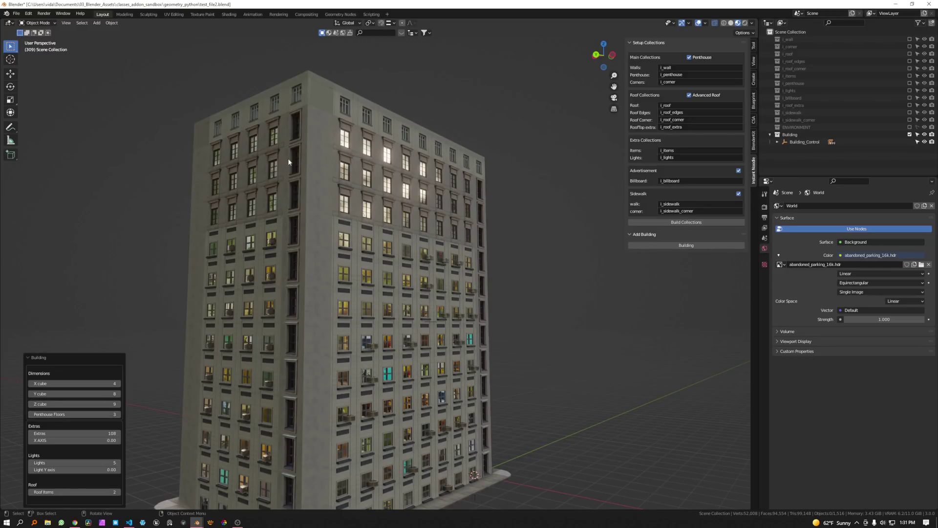
middle_click_drag(314, 183, 320, 186)
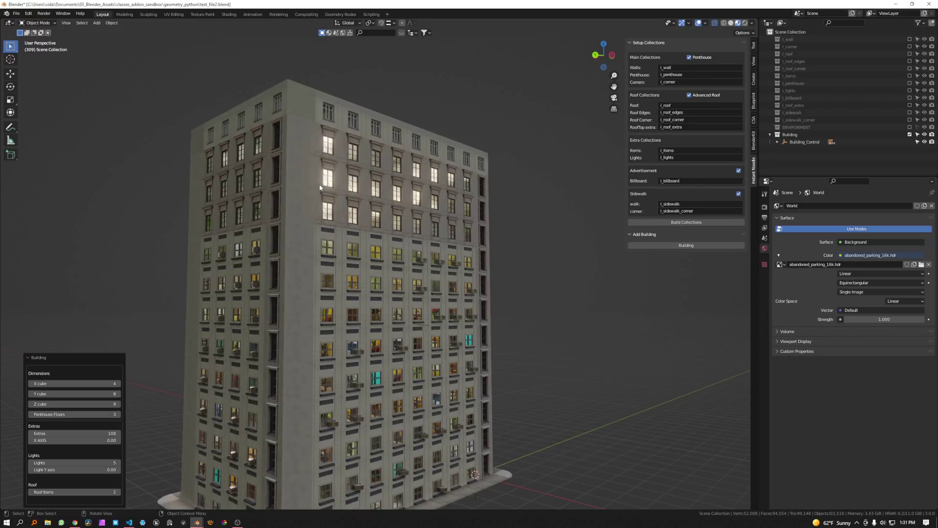
middle_click_drag(450, 215, 420, 224)
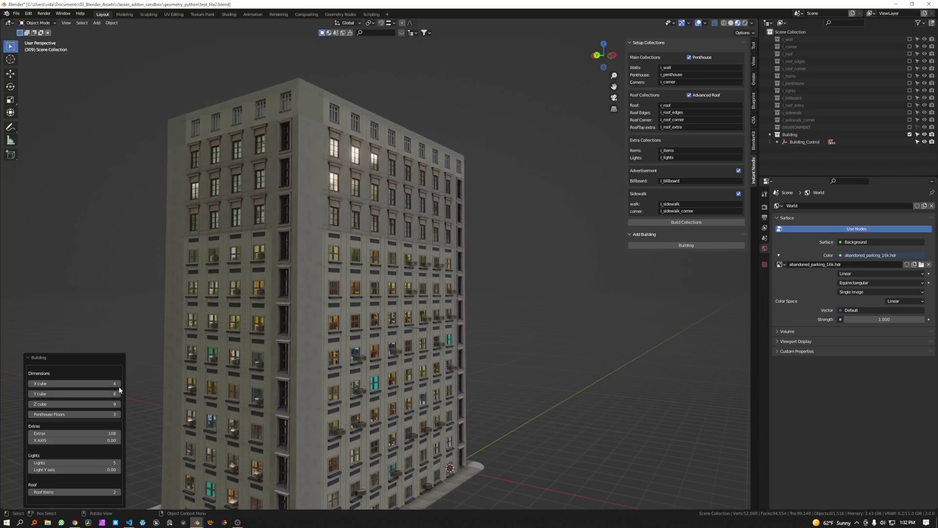
left_click_drag(118, 383, 139, 383)
Step: Set the building's Roof Items to 10 and view the rooftop around the billboard
middle_click_drag(205, 321, 100, 317)
scroll(252, 322, "up", 2)
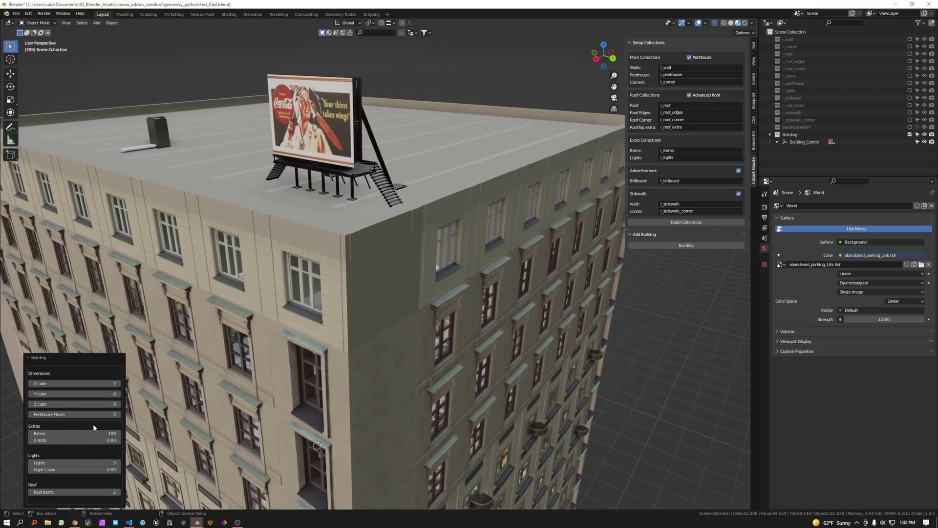
left_click_drag(83, 491, 110, 491)
middle_click_drag(207, 379, 371, 239)
middle_click_drag(364, 137, 406, 122)
Step: Examine the street level of the building, including the sidewalk, its corner piece and the lower facades
scroll(430, 186, "down", 4)
middle_click_drag(475, 251, 359, 294, "shift")
scroll(360, 294, "down", 3)
middle_click_drag(349, 483, 324, 362, "shift")
scroll(291, 432, "up", 5)
scroll(323, 362, "down", 6)
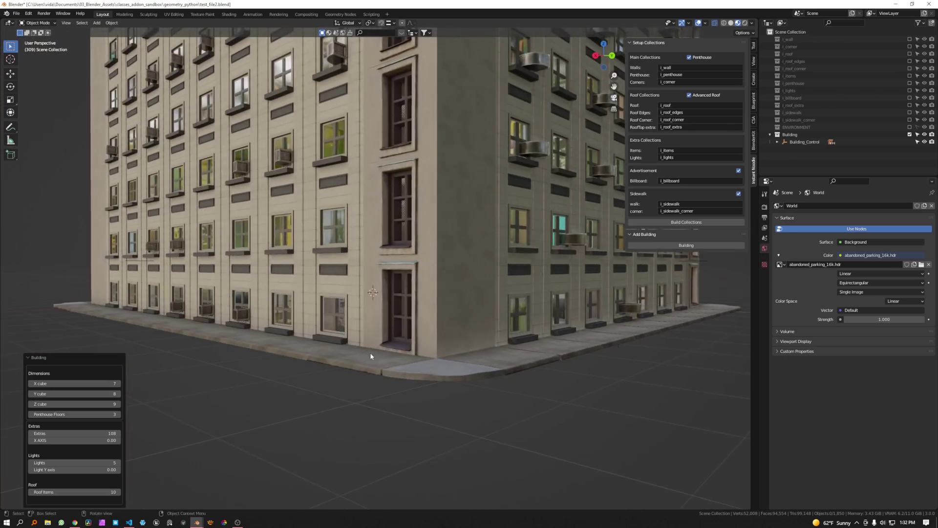
scroll(332, 359, "up", 8)
scroll(330, 345, "up", 3)
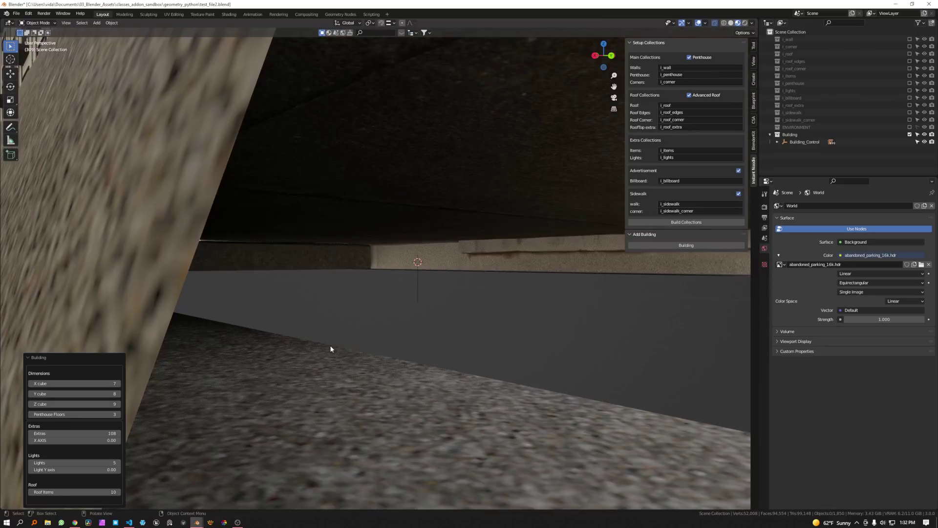
scroll(330, 345, "down", 8)
middle_click_drag(328, 344, 328, 348)
middle_click_drag(237, 425, 171, 412, "shift")
middle_click_drag(367, 412, 328, 406)
scroll(291, 381, "down", 5)
middle_click_drag(299, 326, 376, 356)
scroll(308, 310, "down", 3)
scroll(306, 325, "up", 1)
scroll(376, 356, "up", 3)
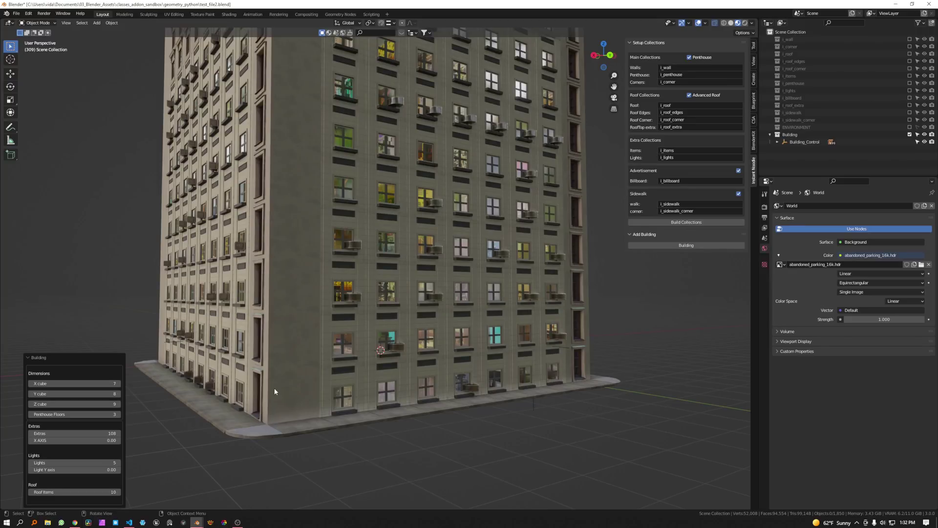
Step: Set the render engine to Cycles and inspect the whole building in the rendered viewport with the HDRI background
scroll(270, 422, "down", 3)
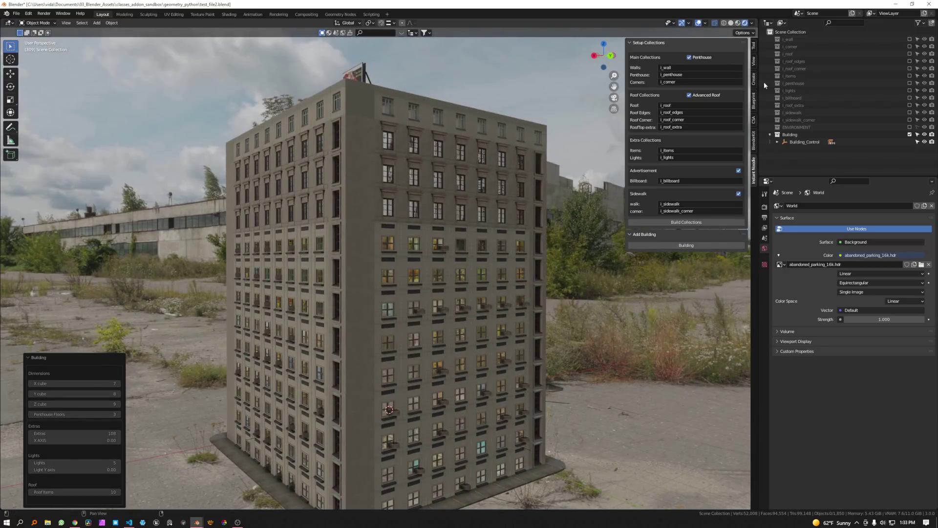
left_click(764, 207)
left_click(840, 206)
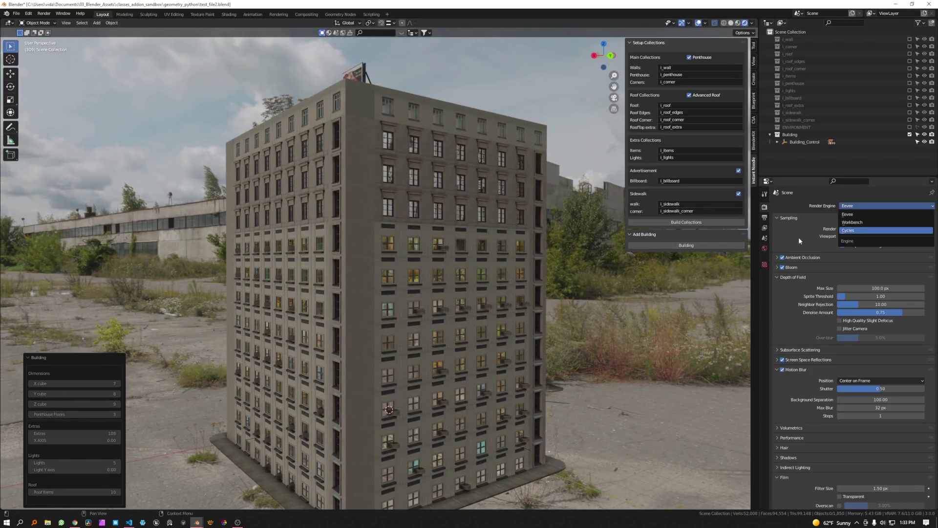
left_click(850, 230)
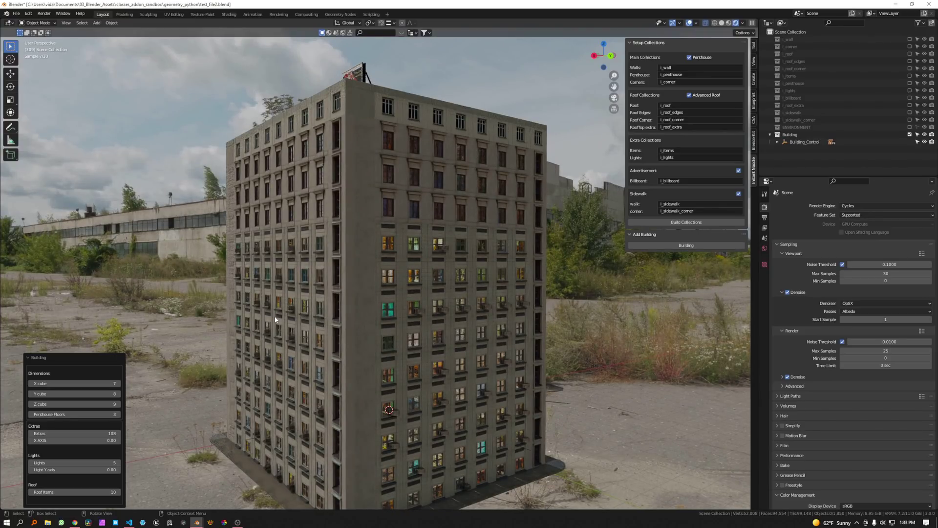
scroll(285, 313, "up", 6)
middle_click_drag(285, 313, 518, 362)
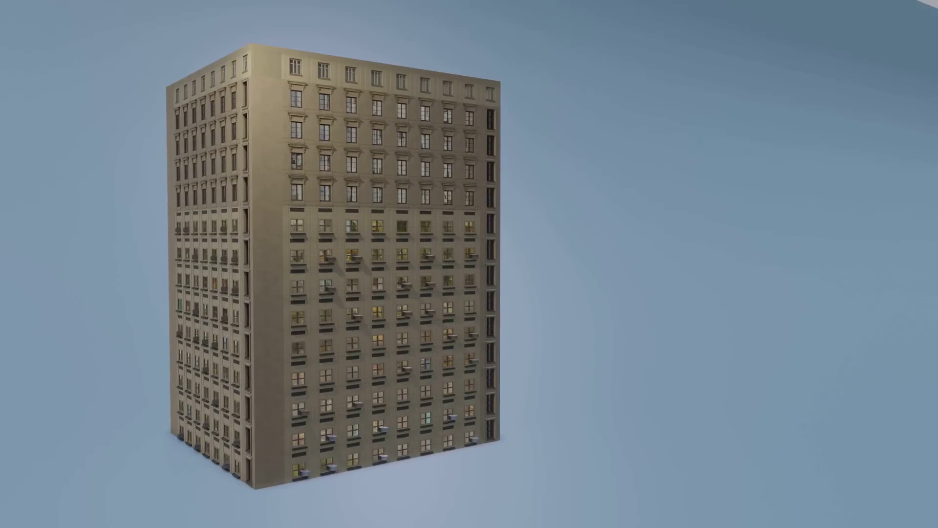